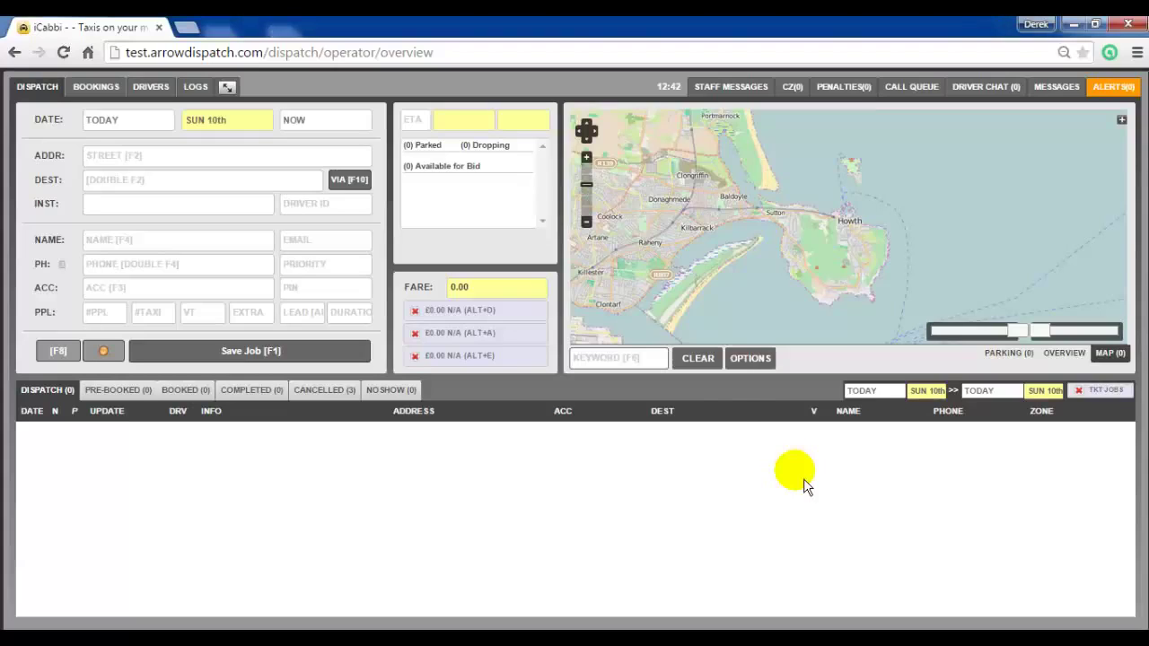
# Set the new booking's date to Monday 11 May 2015 and its pickup time to 1400
pyautogui.click(245, 126)
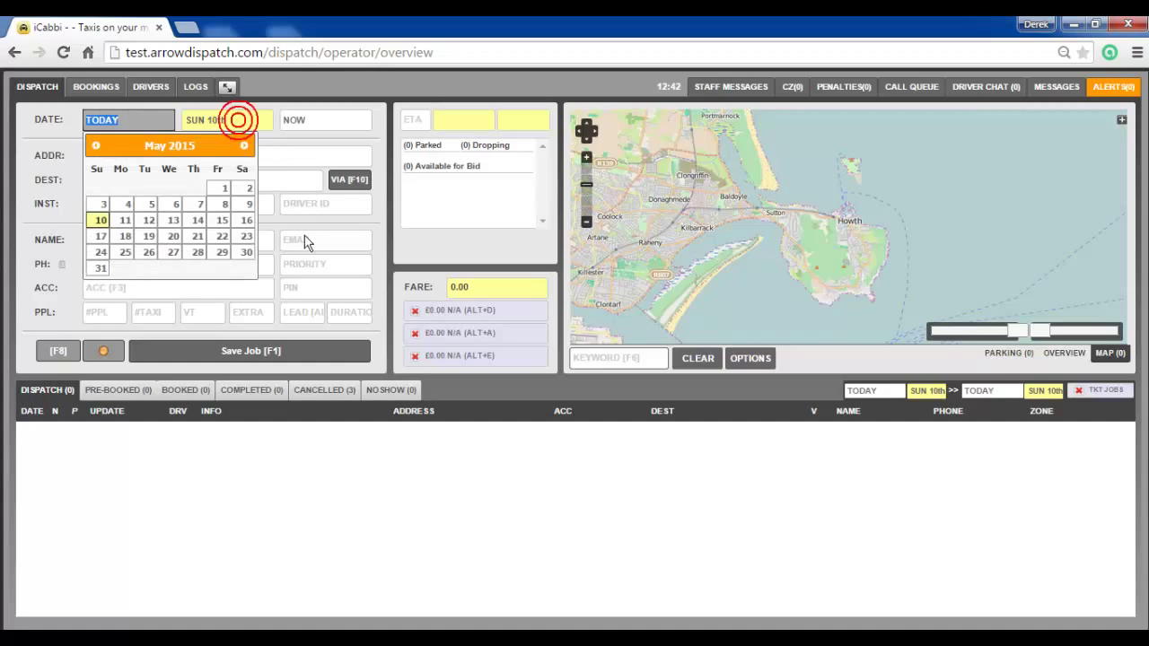
pyautogui.click(125, 220)
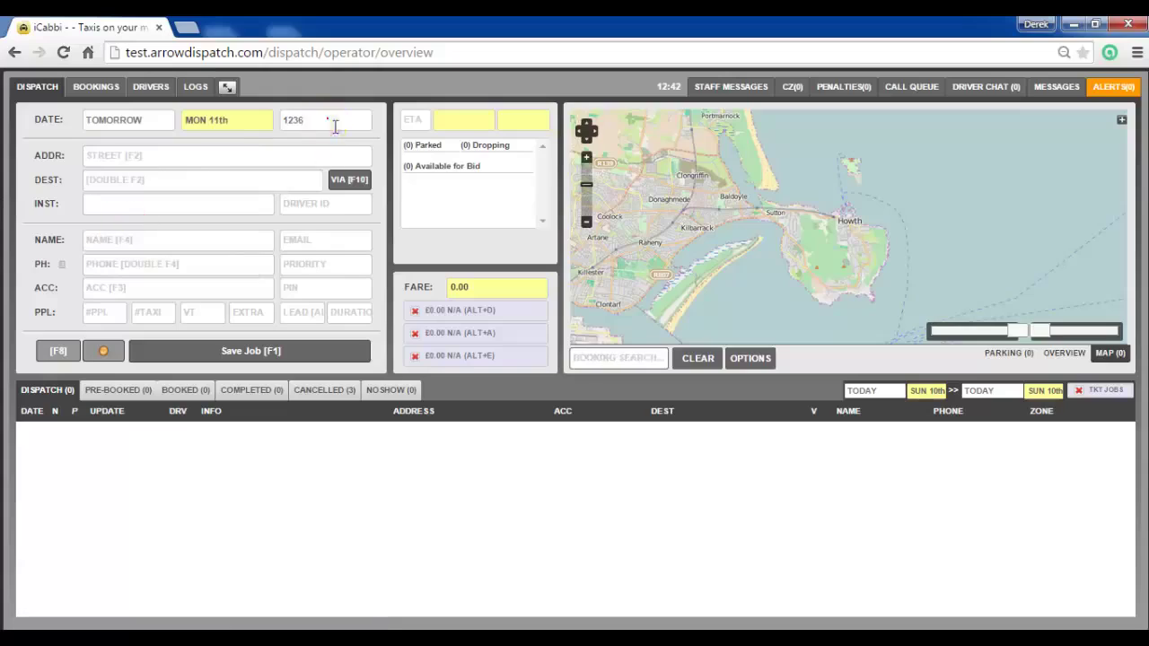
pyautogui.click(326, 119)
pyautogui.write('1400')
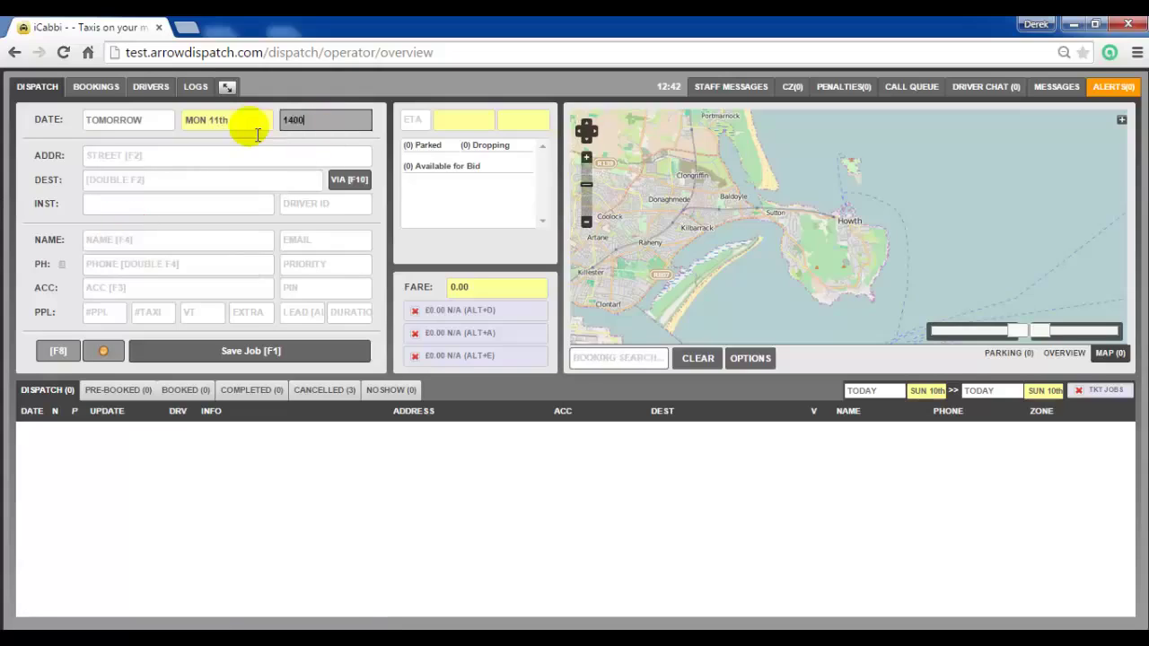
# Set the booking's pickup address to iCabbi and its destination to Howth Train Station from the address suggestions
pyautogui.click(226, 159)
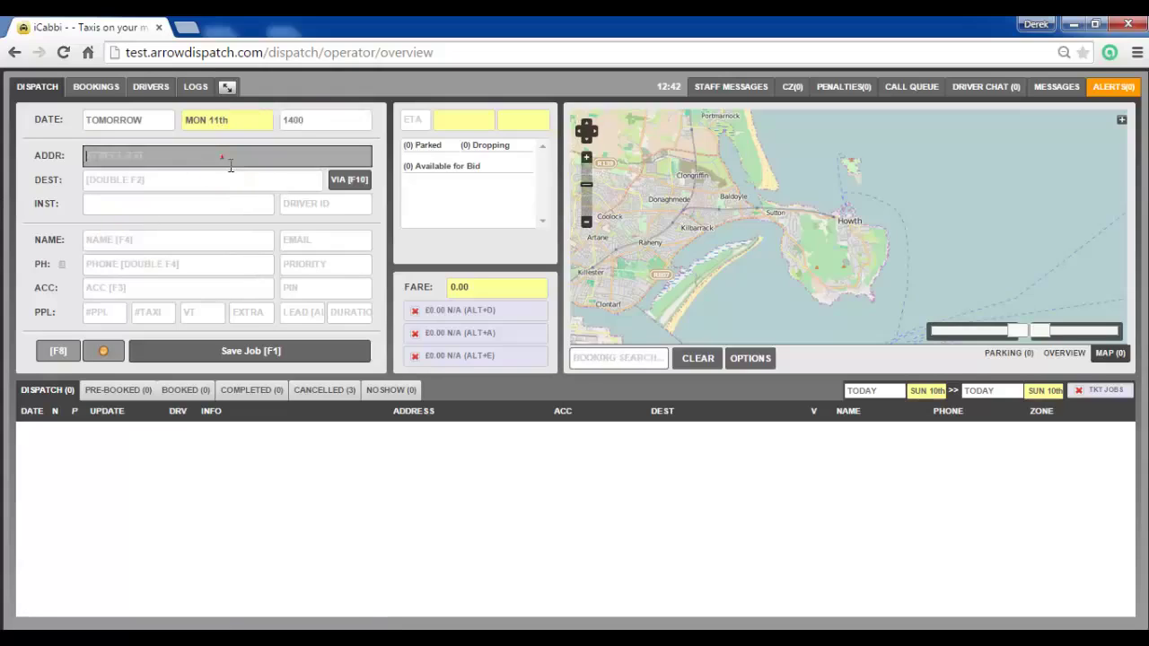
pyautogui.write('icabbi')
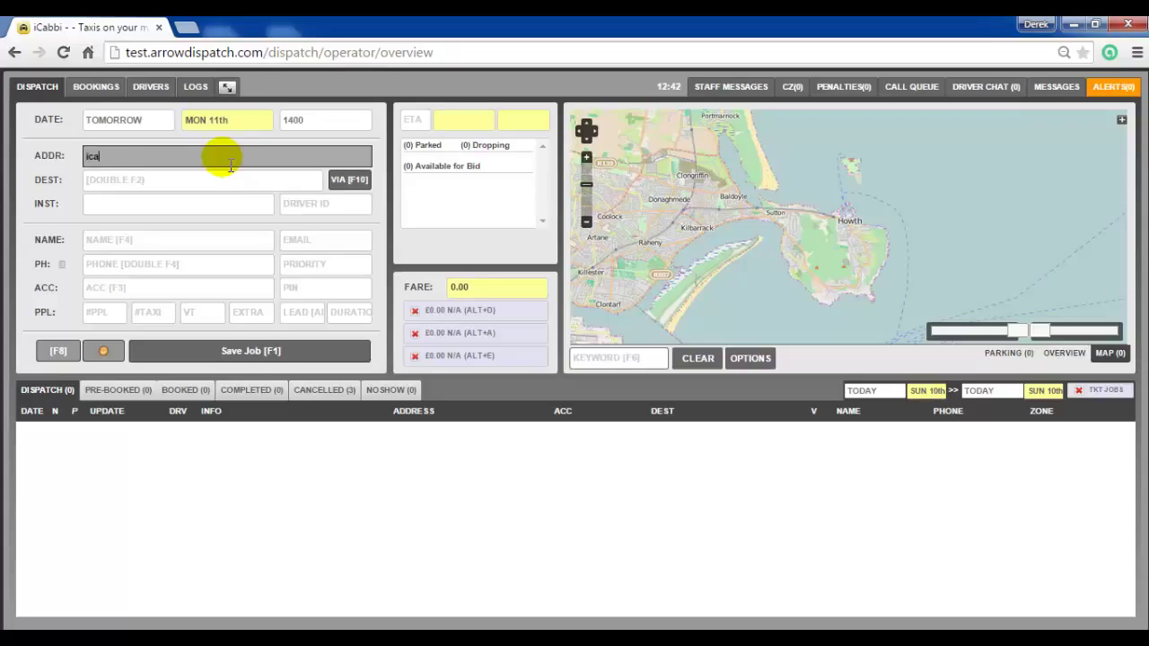
pyautogui.click(226, 184)
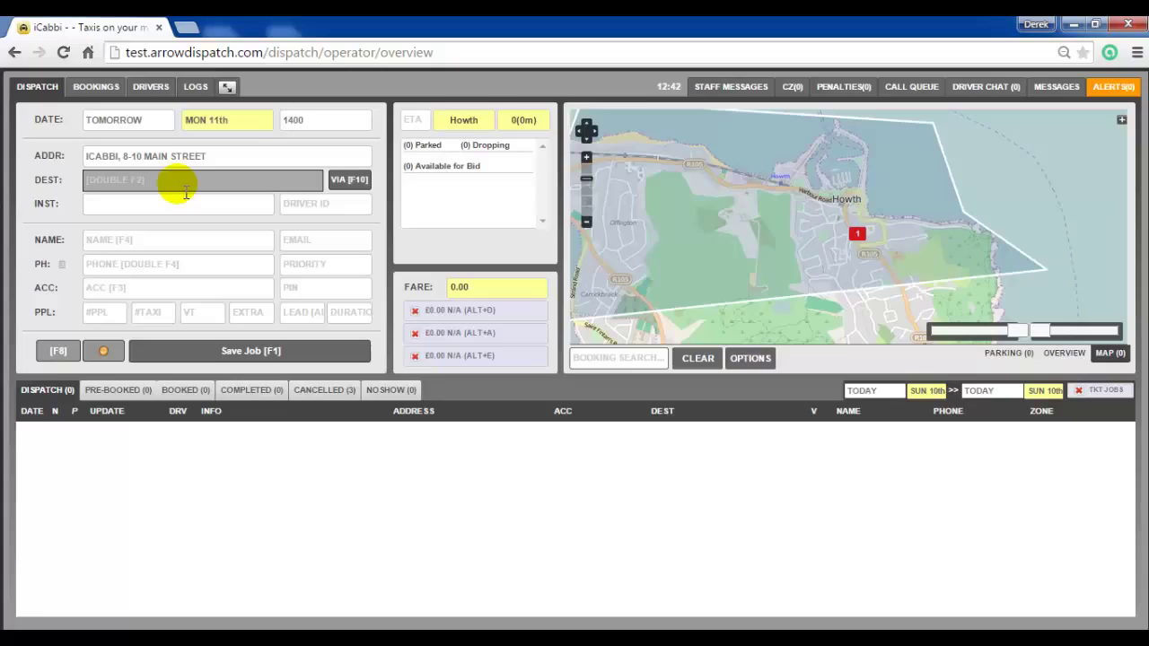
pyautogui.write('hol')
pyautogui.press('BackSpace')
pyautogui.write('w')
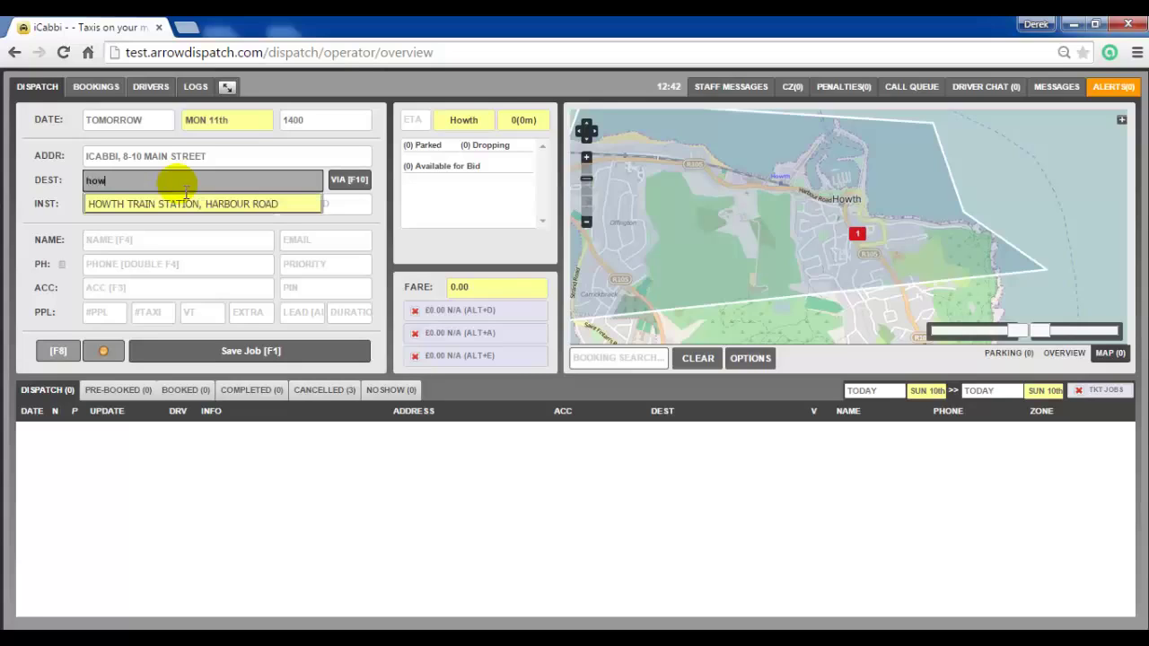
pyautogui.press('Return')
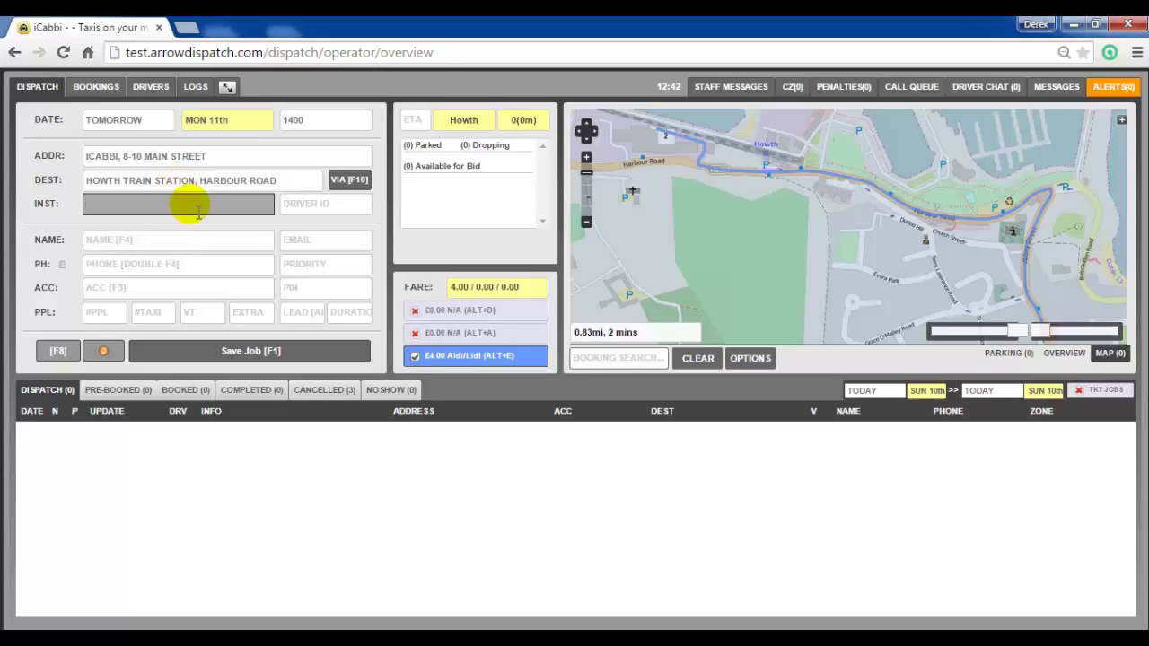
# Enter "school run" as the booking instruction and fill in the customer's full name
pyautogui.write('school run')
pyautogui.click(199, 244)
pyautogui.write('joe')
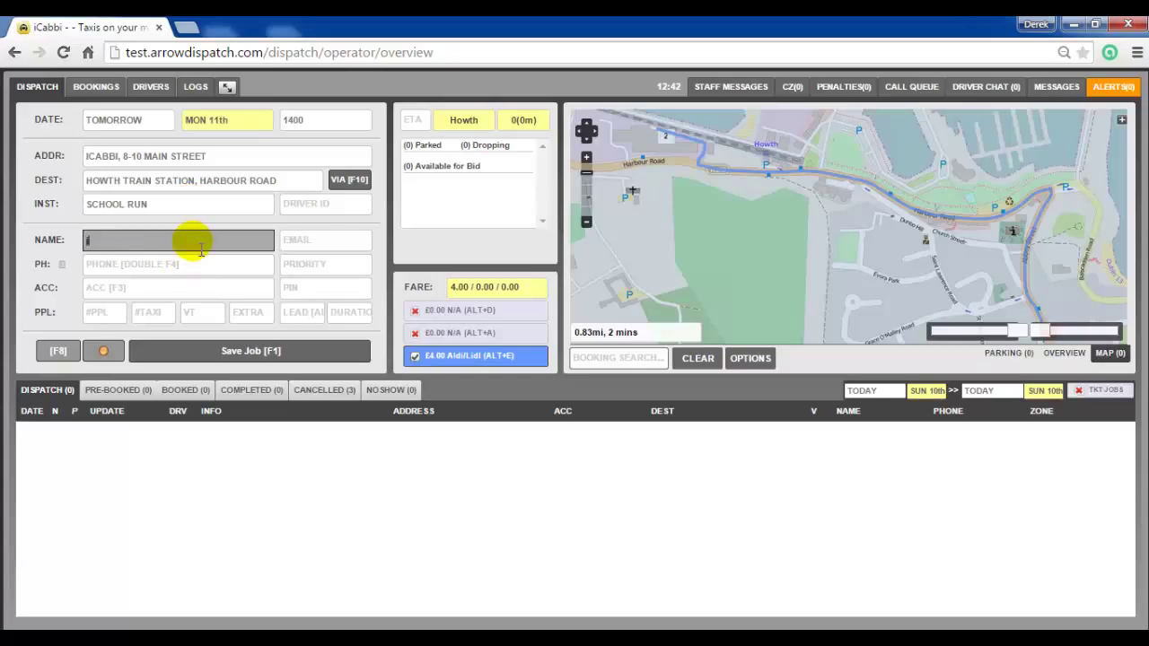
pyautogui.write(' smith')
# Make the booking recur on days "1 3 5" until 31/05/2015, and save it, confirming the proposed schedule
pyautogui.press('F10')
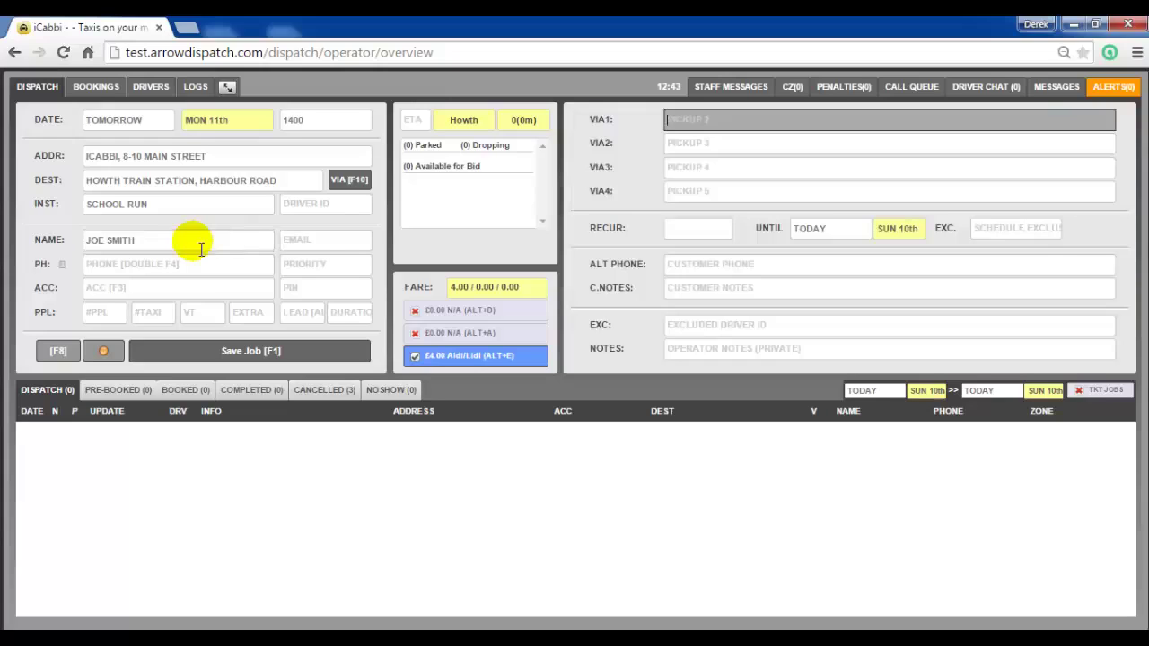
pyautogui.click(696, 232)
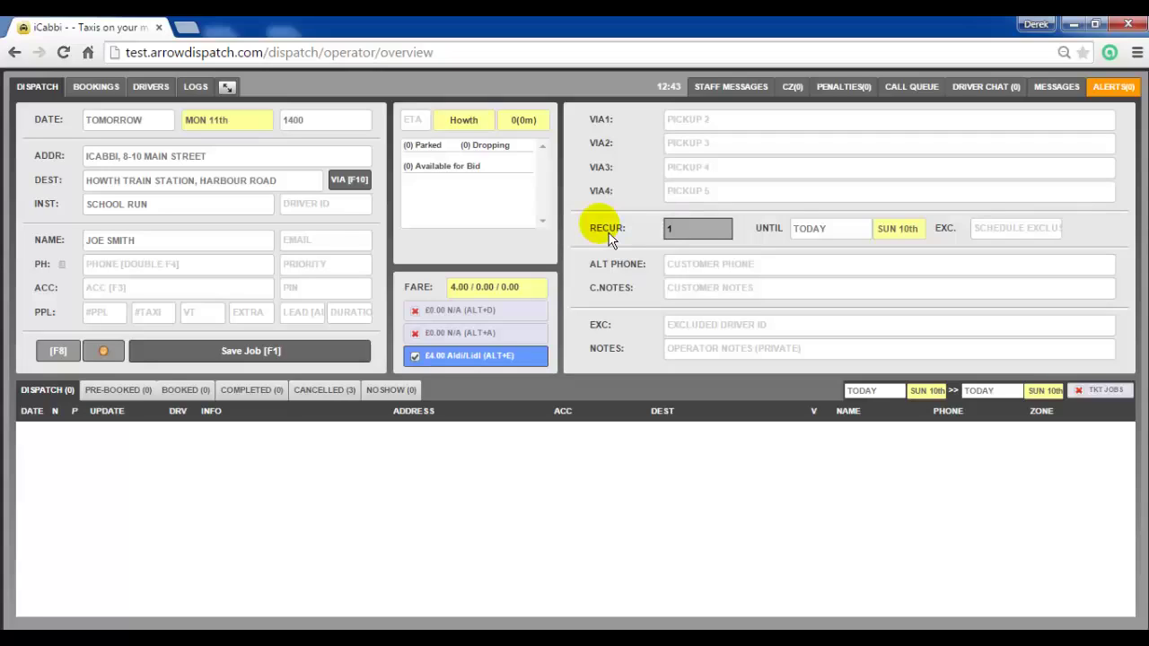
pyautogui.write('1 3 5')
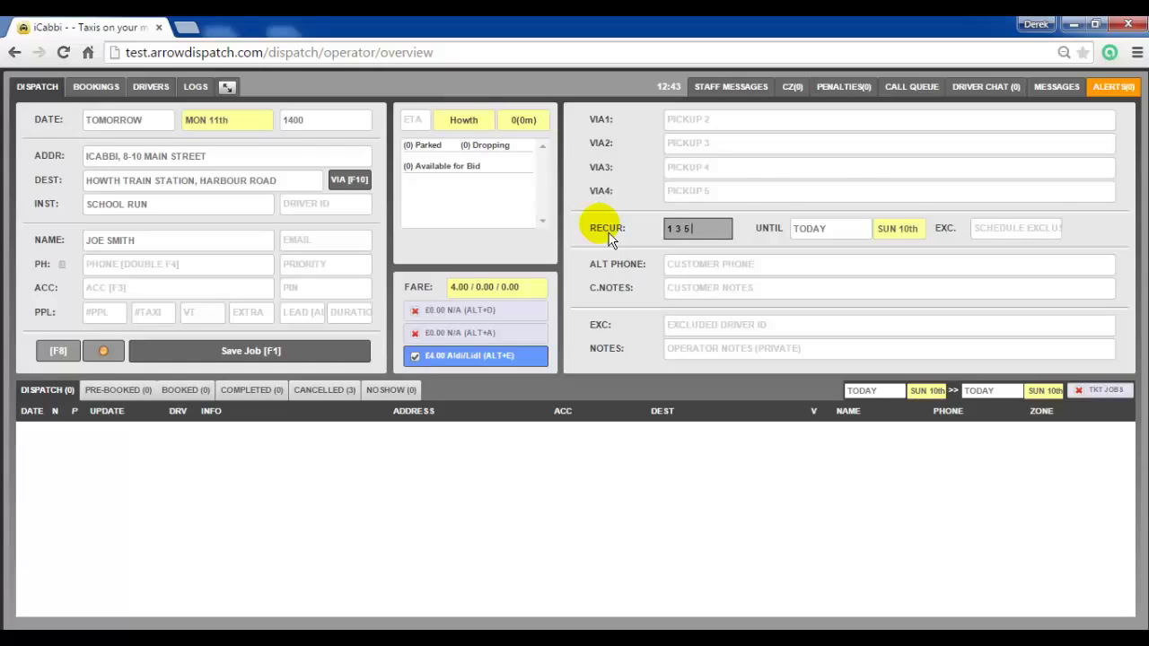
pyautogui.click(898, 229)
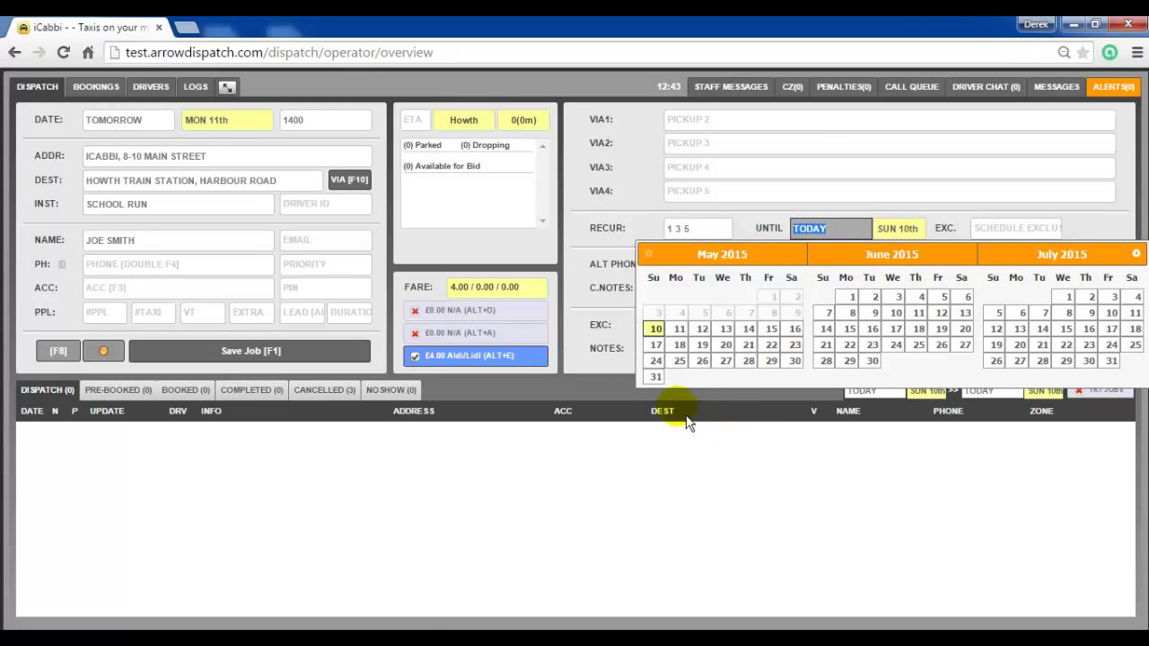
pyautogui.click(656, 377)
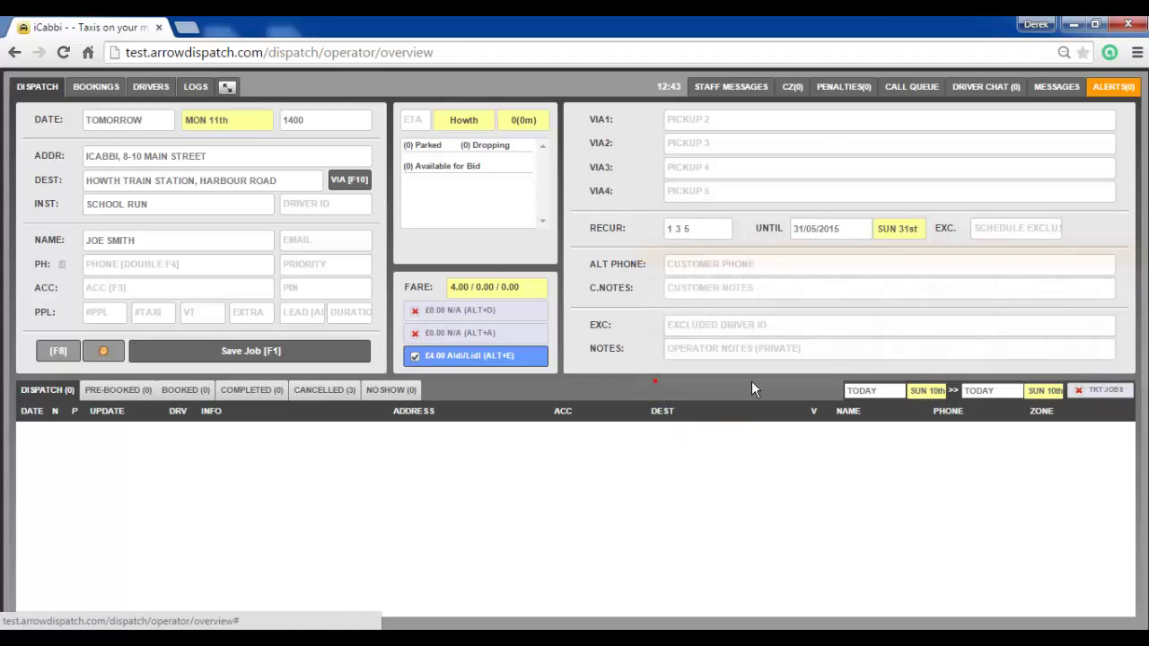
pyautogui.press('F1')
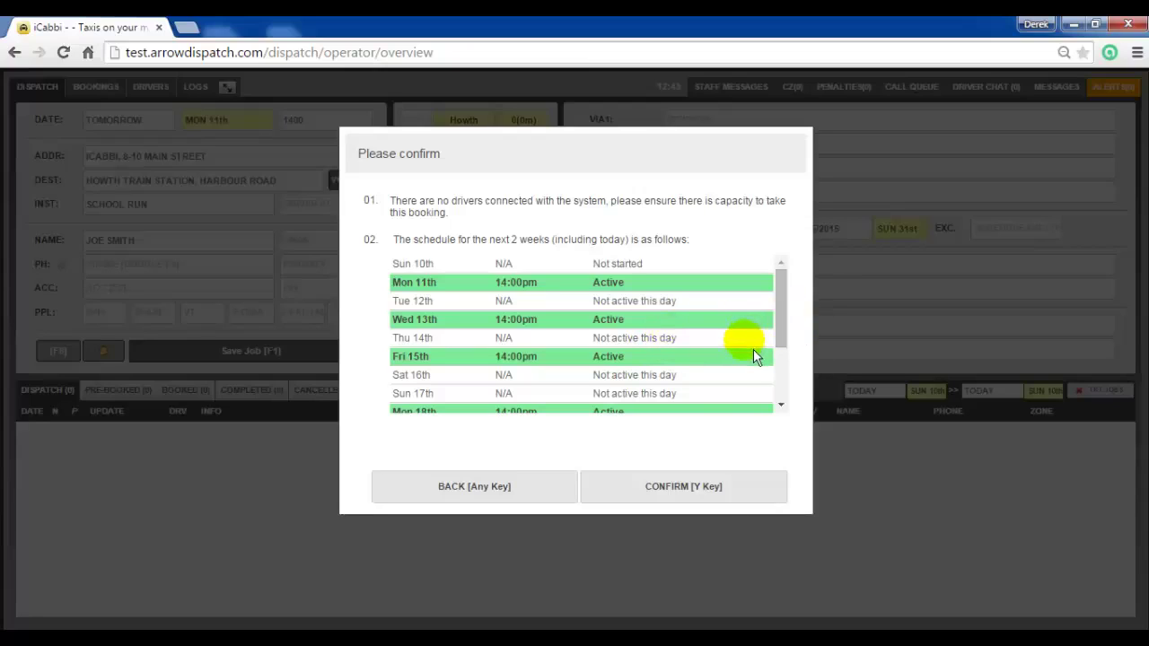
pyautogui.click(691, 492)
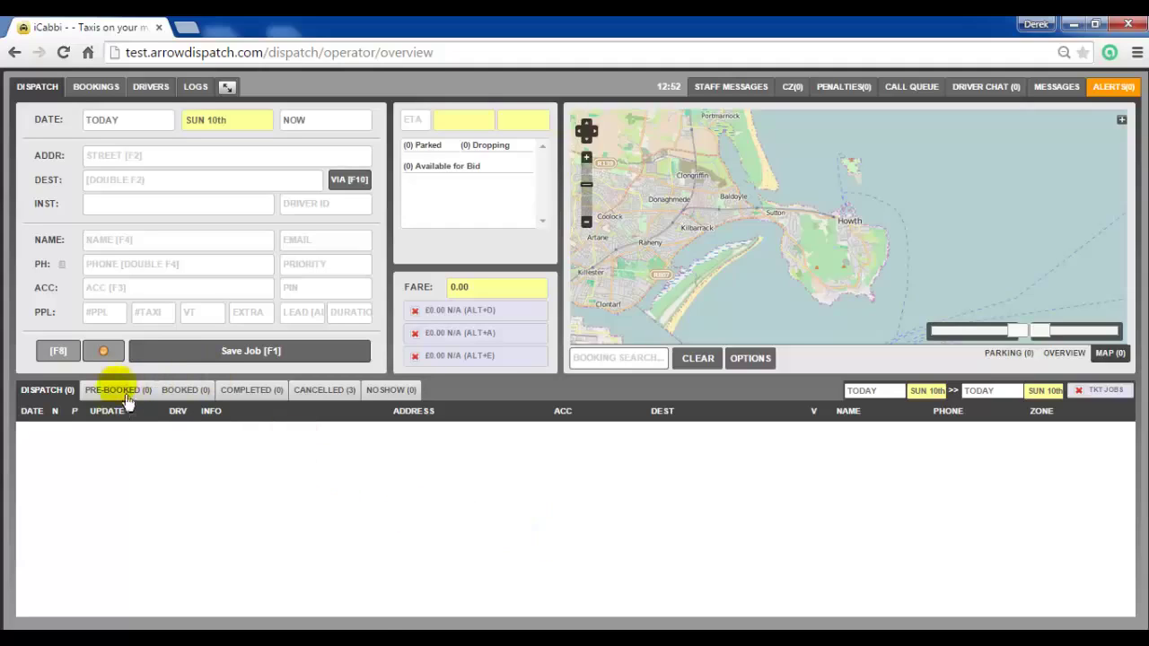
# List the pre-booked jobs from today until 31/05/2015
pyautogui.click(117, 390)
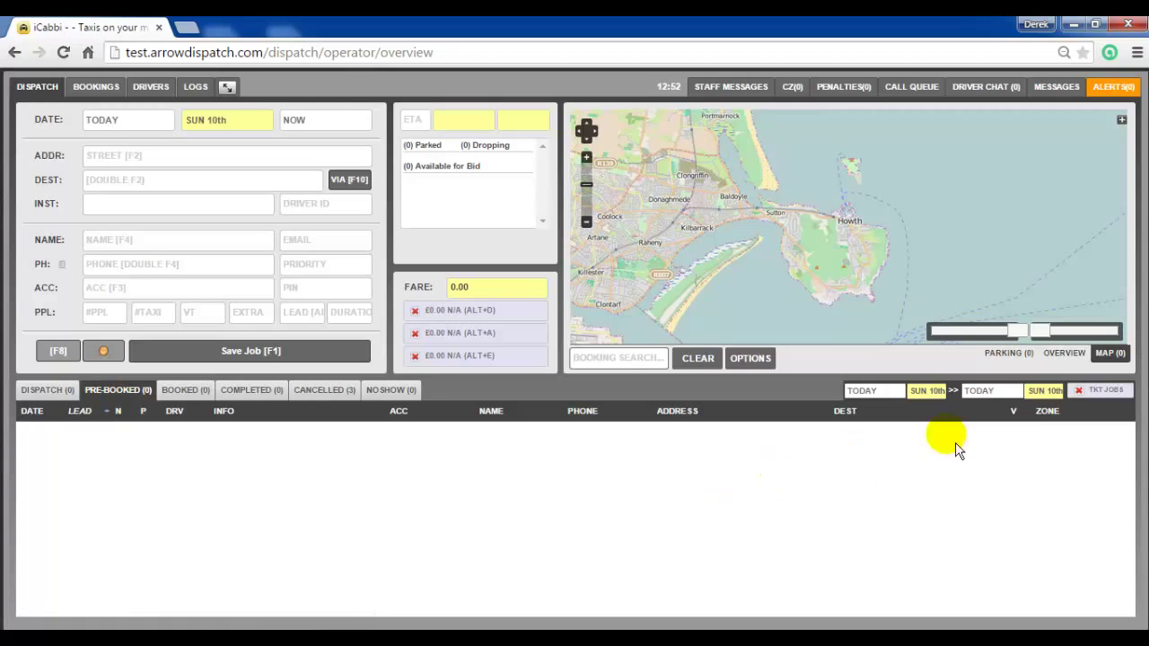
pyautogui.click(1037, 395)
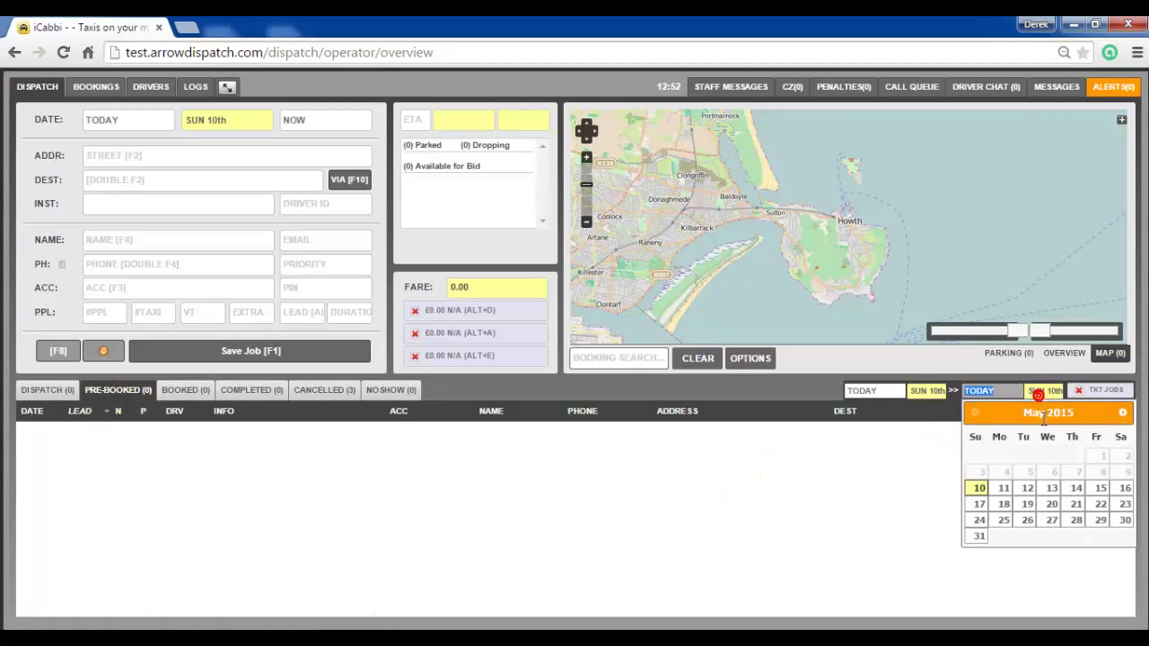
pyautogui.click(980, 536)
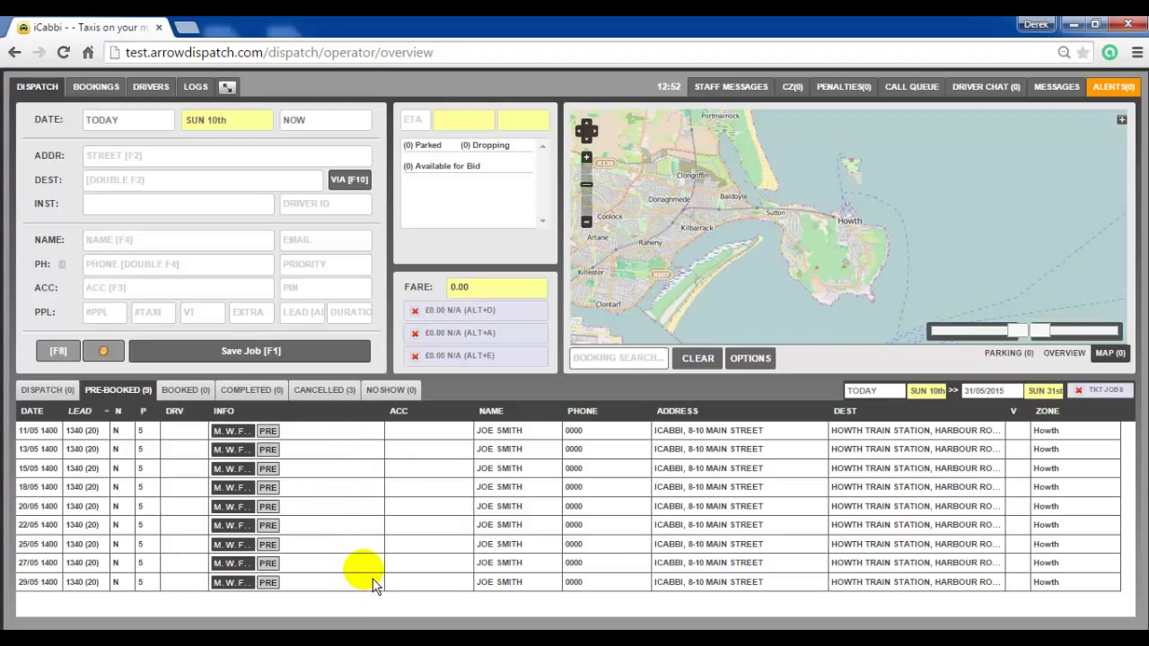
# Open the 11/05 pre-booked job for editing and set its pickup time to 1500
pyautogui.rightClick(359, 428)
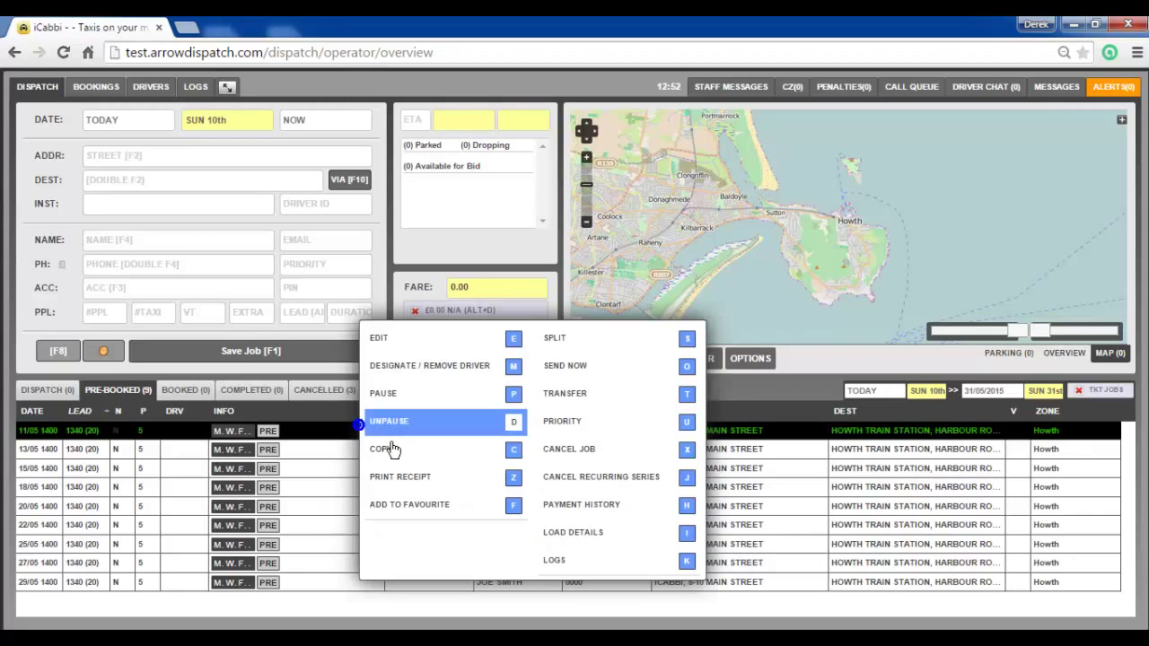
pyautogui.click(445, 356)
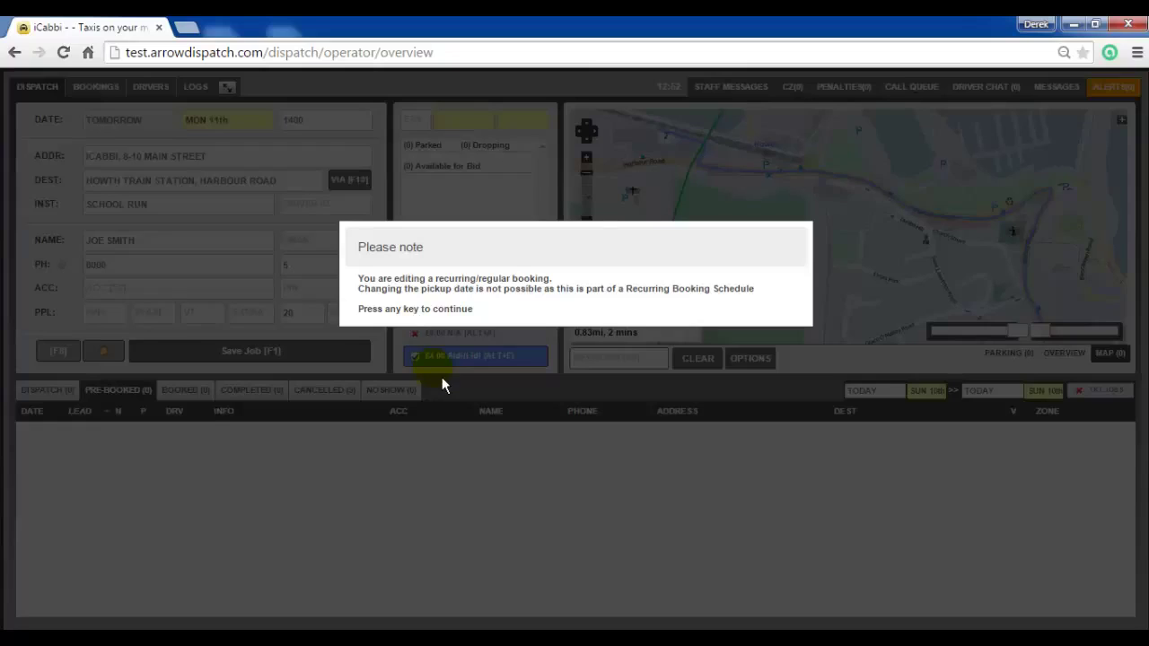
pyautogui.press('Return')
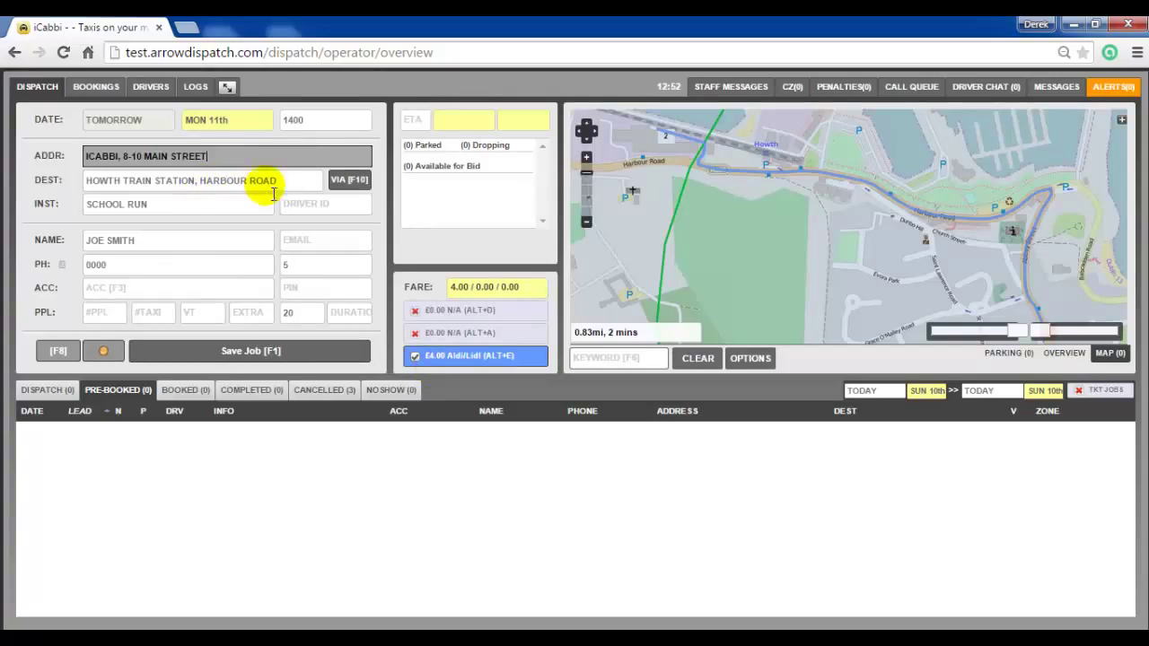
pyautogui.click(325, 118)
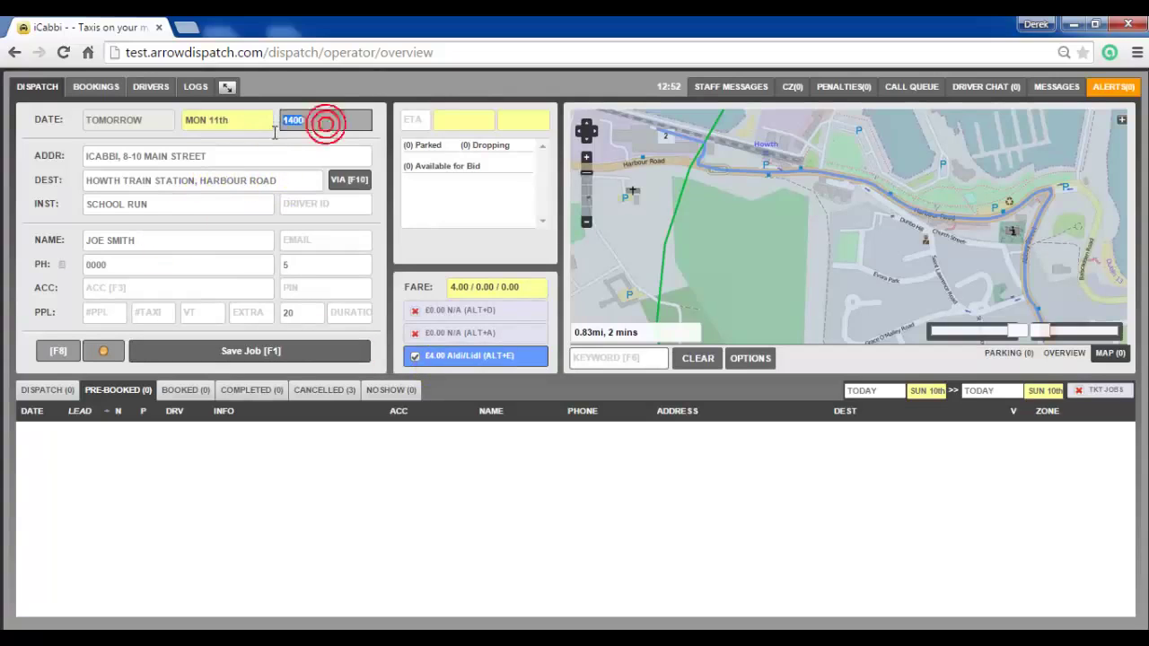
pyautogui.write('1500')
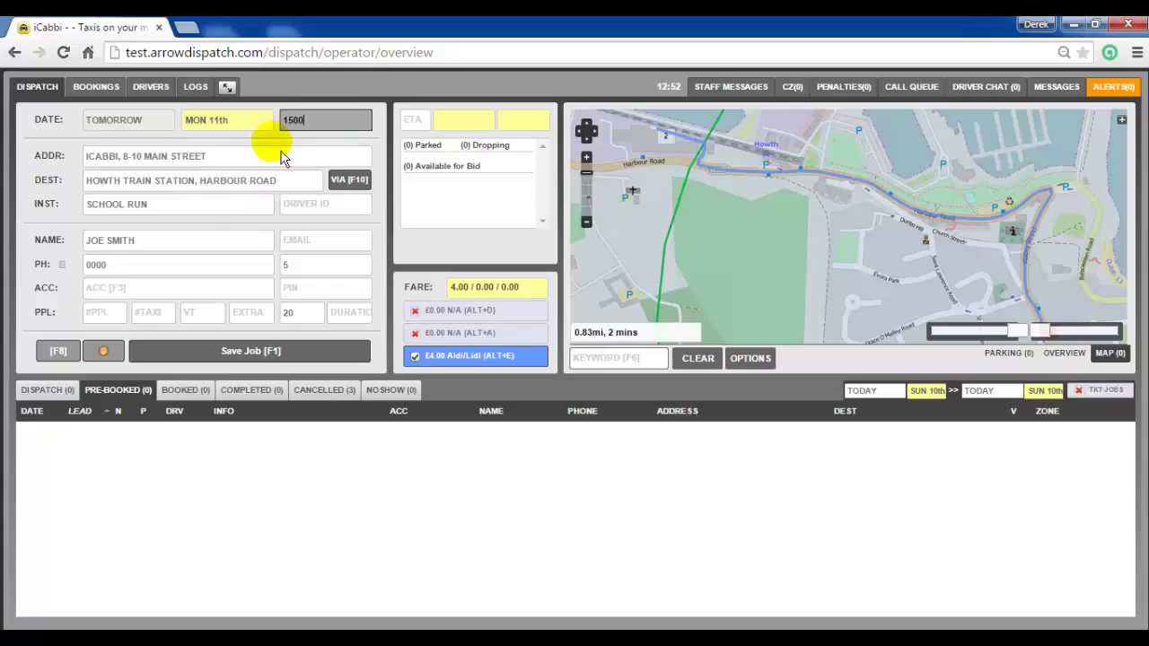
# Change the booking instruction to "NEW SCHOOL RUN" and replace the customer's surname
pyautogui.click(192, 215)
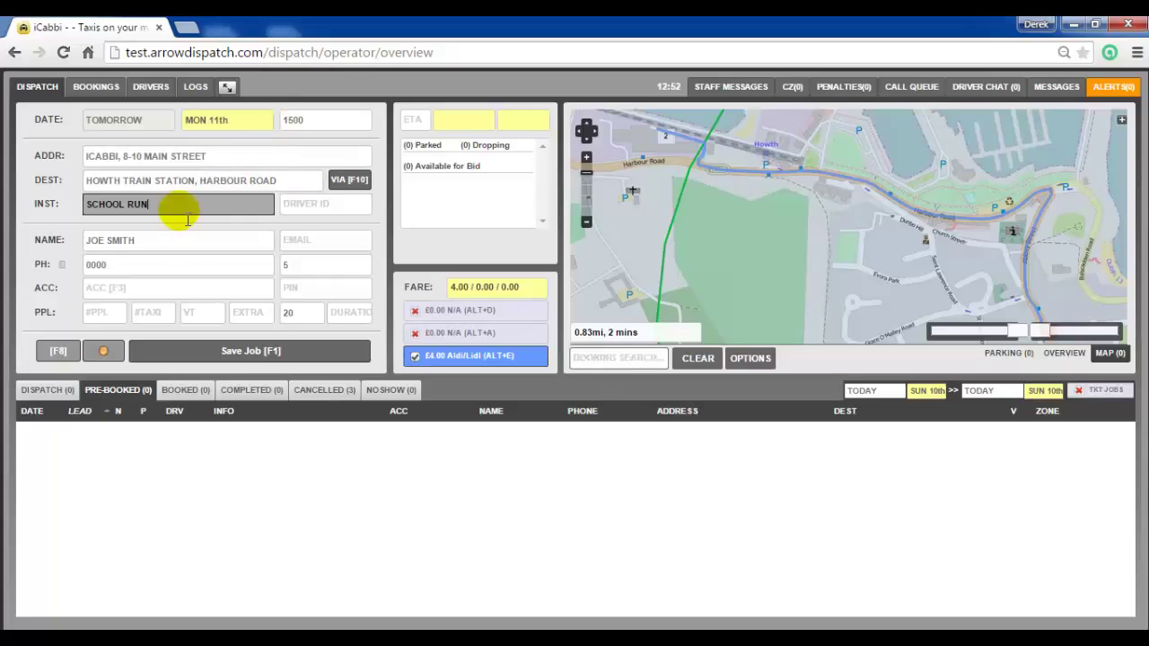
pyautogui.write('NEW')
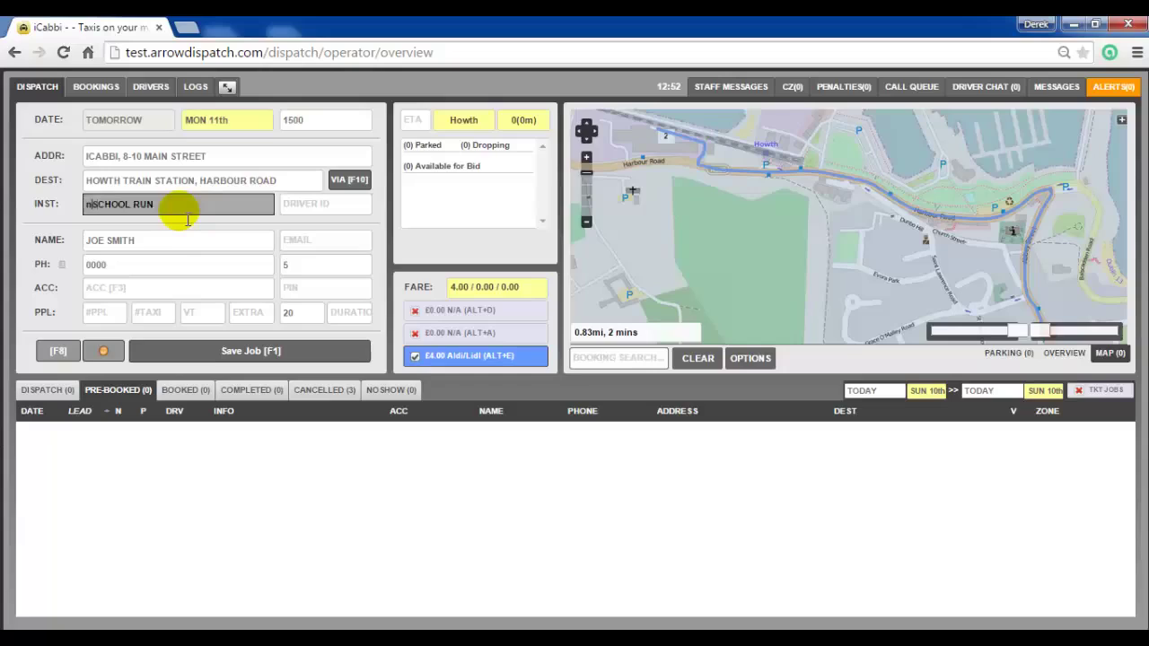
pyautogui.press('Tab')
pyautogui.moveTo(107, 240); pyautogui.dragTo(242, 259)
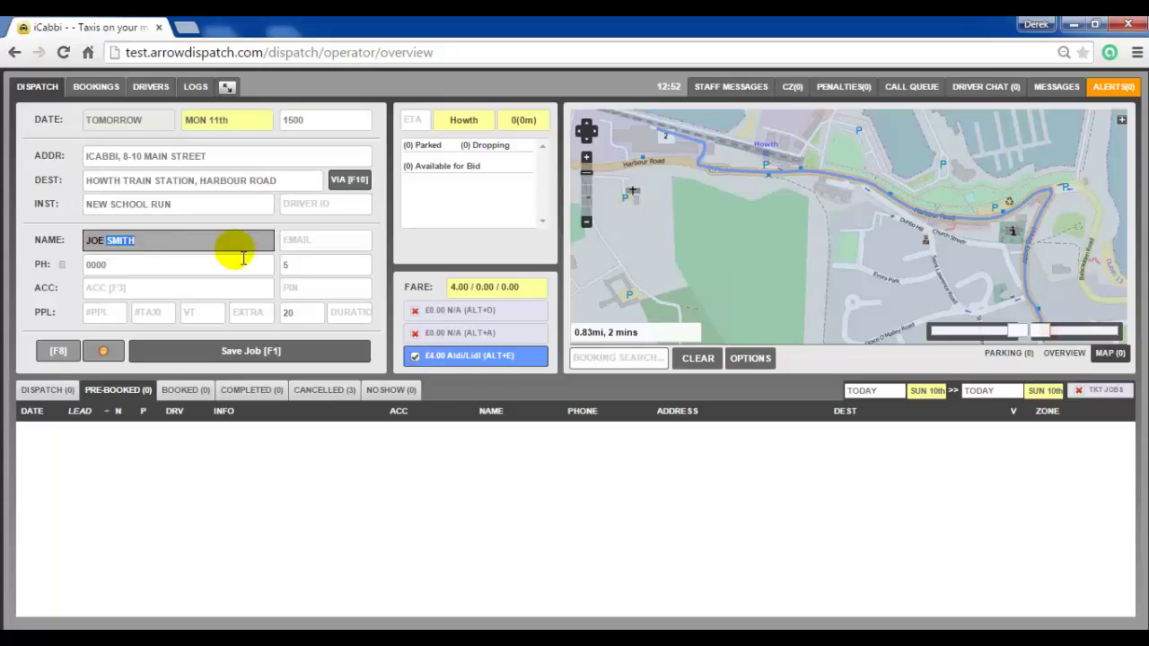
pyautogui.write('bloggs')
# Save the changes to all recurring bookings with the note "new school lunch times" and confirm the updated schedule
pyautogui.press('F1')
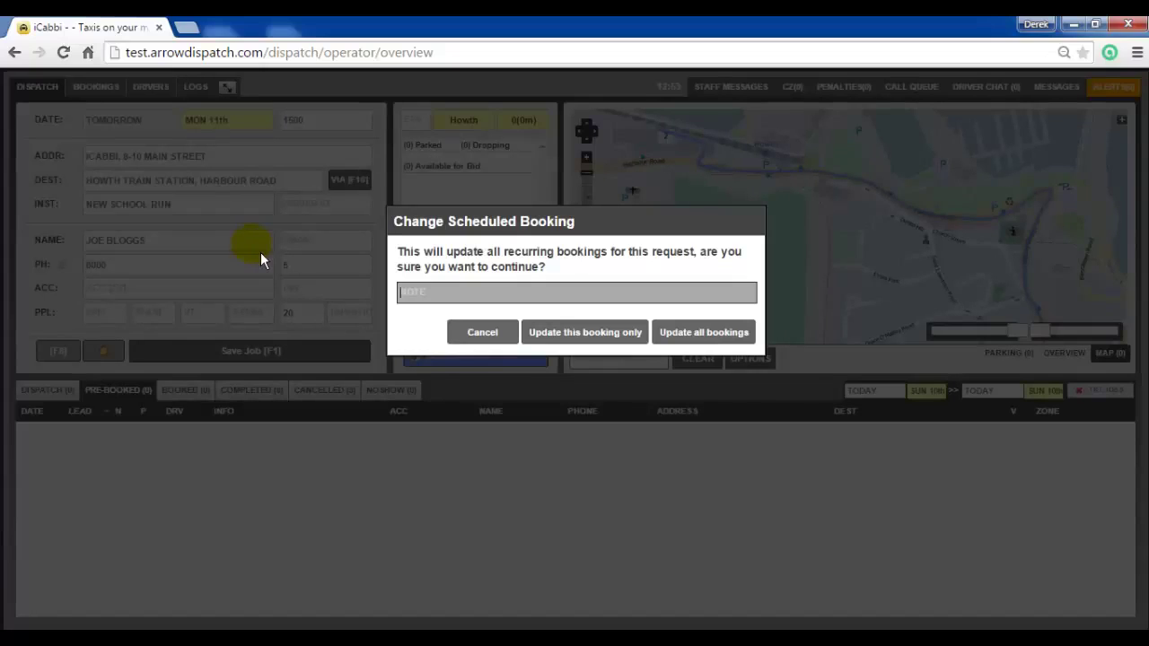
pyautogui.click(487, 290)
pyautogui.write('new school lunch times')
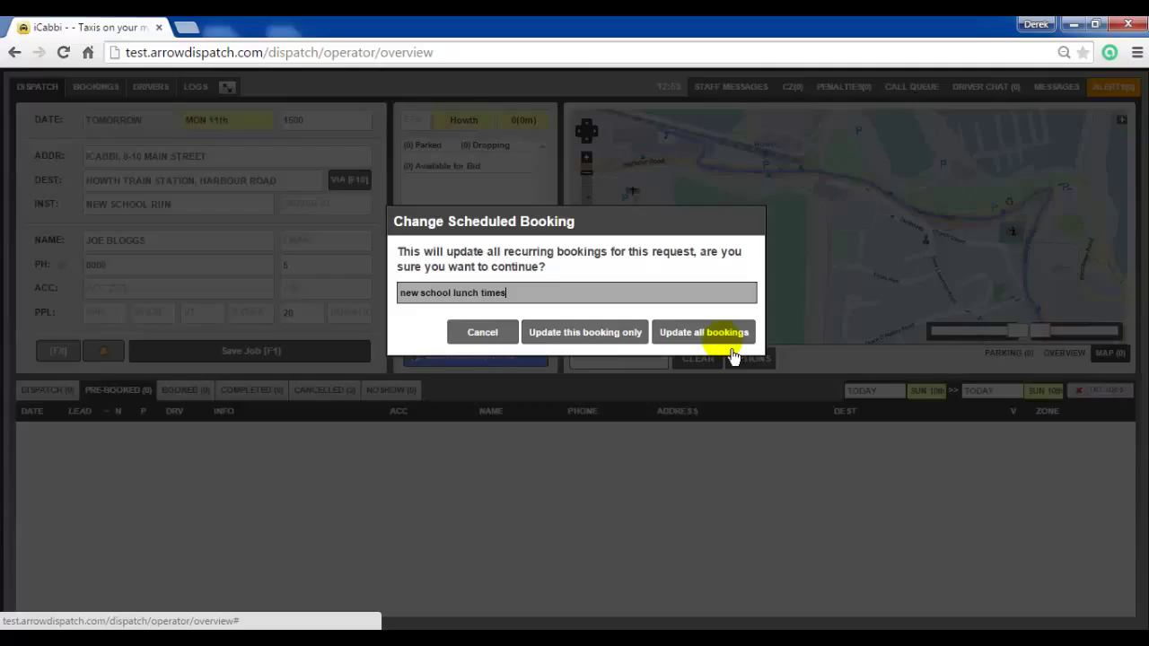
pyautogui.click(729, 334)
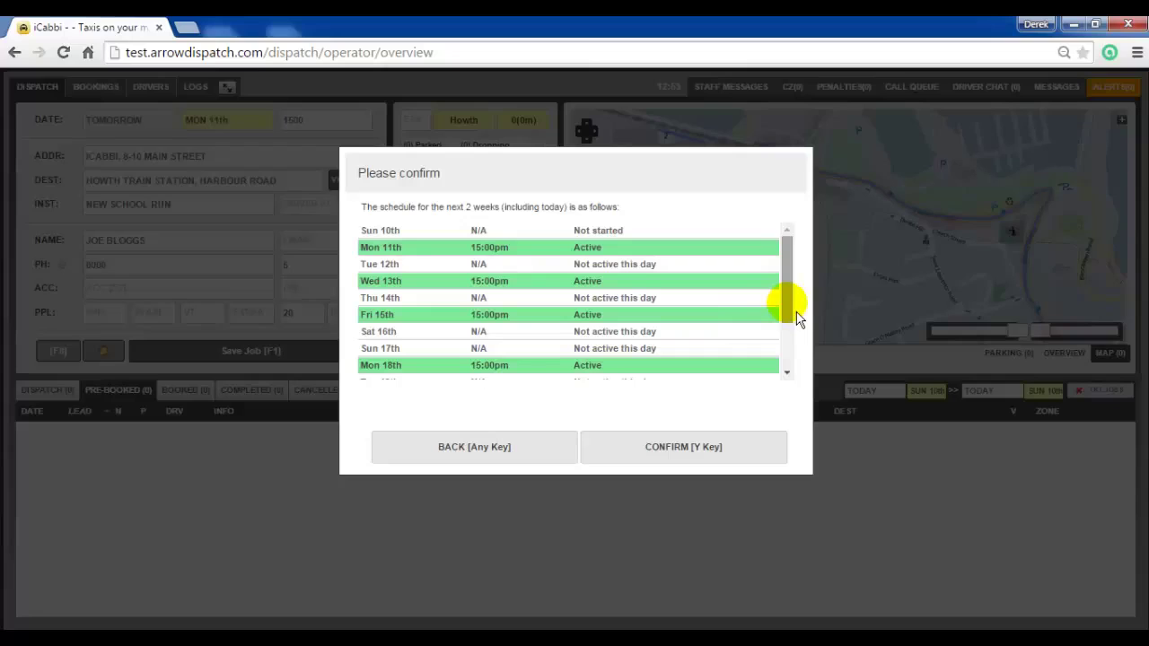
pyautogui.click(678, 458)
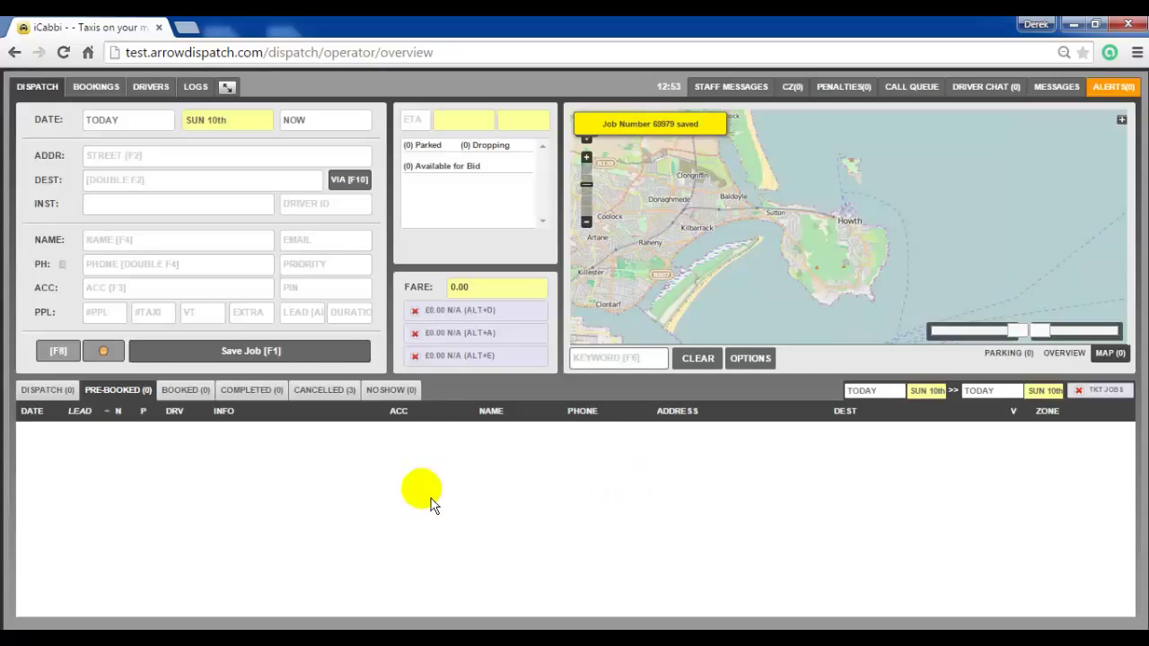
# List the pre-booked jobs until 31/05/2015 and open the 13/05 booking for editing with its via and recurrence details shown
pyautogui.click(1050, 393)
pyautogui.click(977, 536)
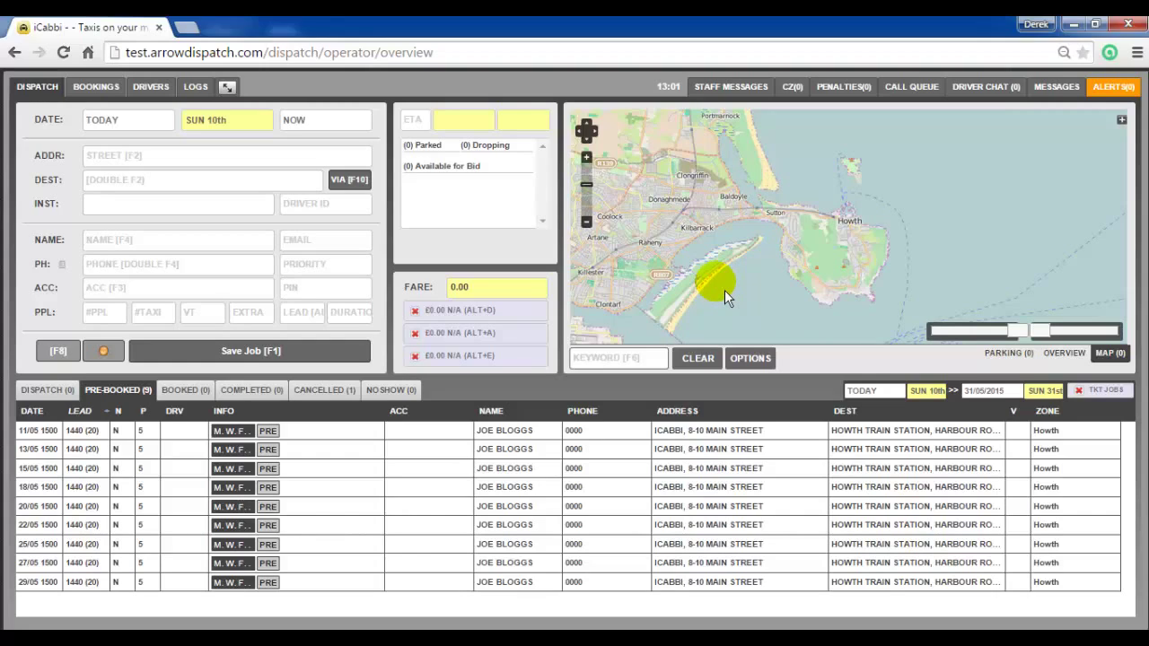
pyautogui.rightClick(507, 449)
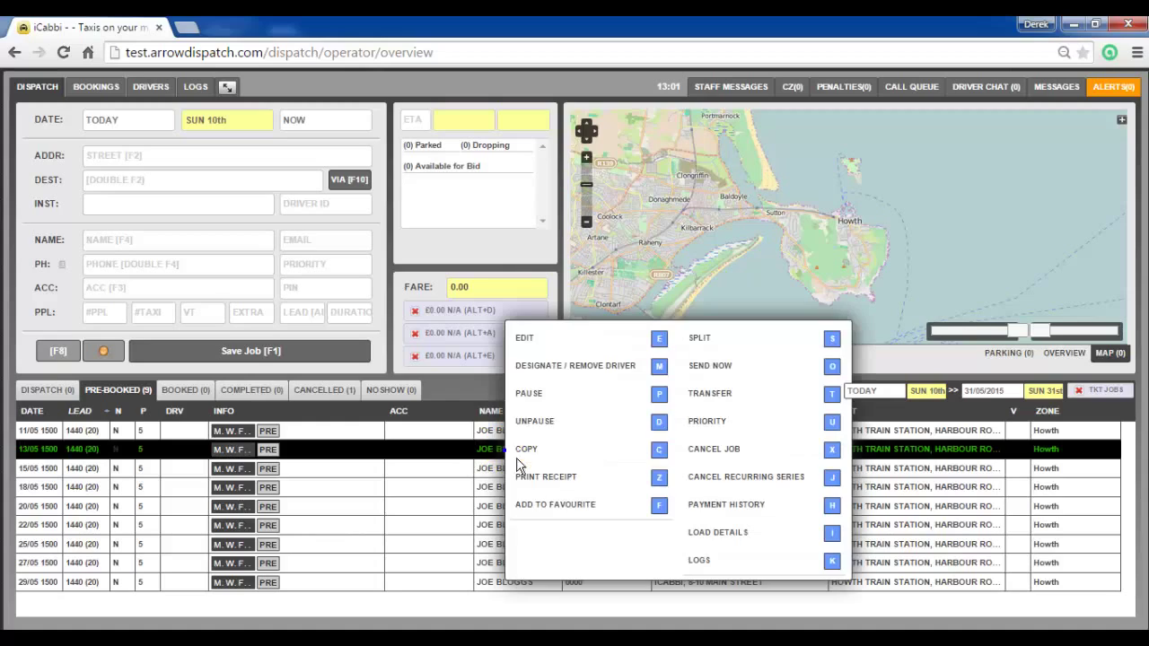
pyautogui.click(596, 359)
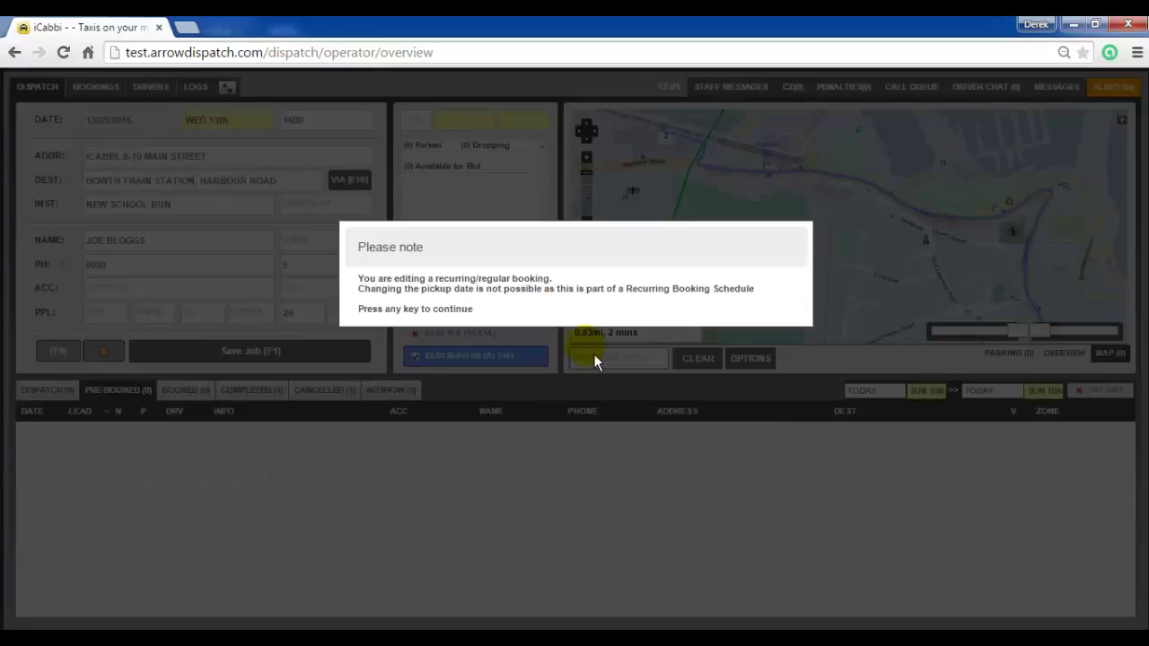
pyautogui.press('Return')
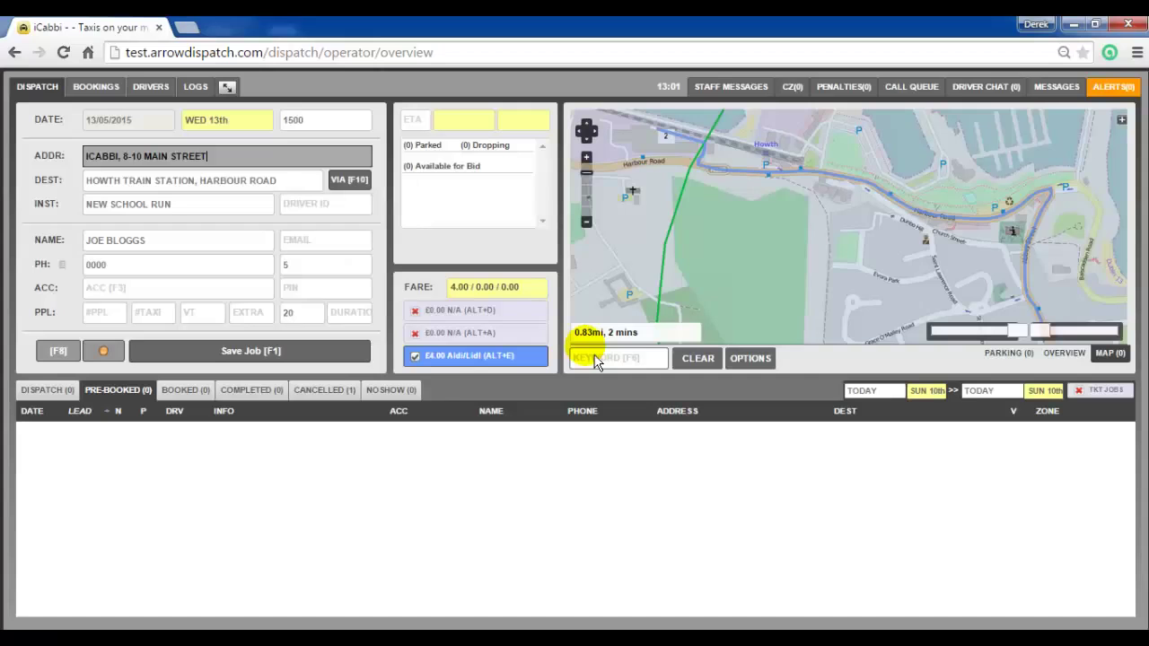
pyautogui.press('F10')
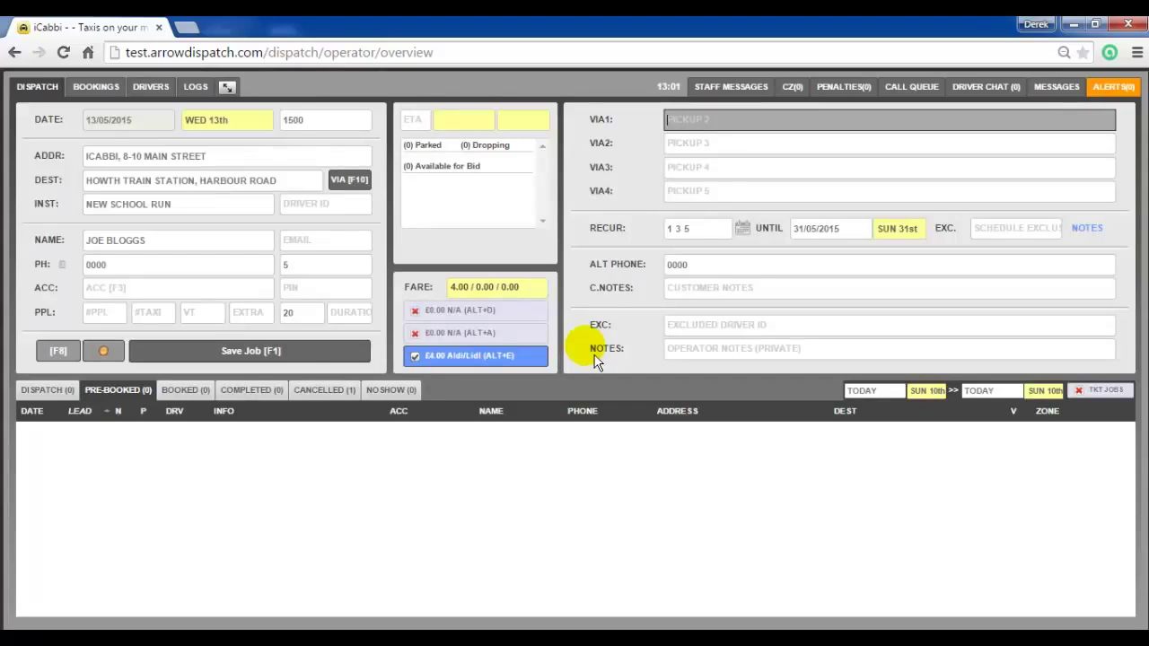
# Exclude 20 May and 22 May 2015 from the booking's recurrence calendar
pyautogui.click(745, 232)
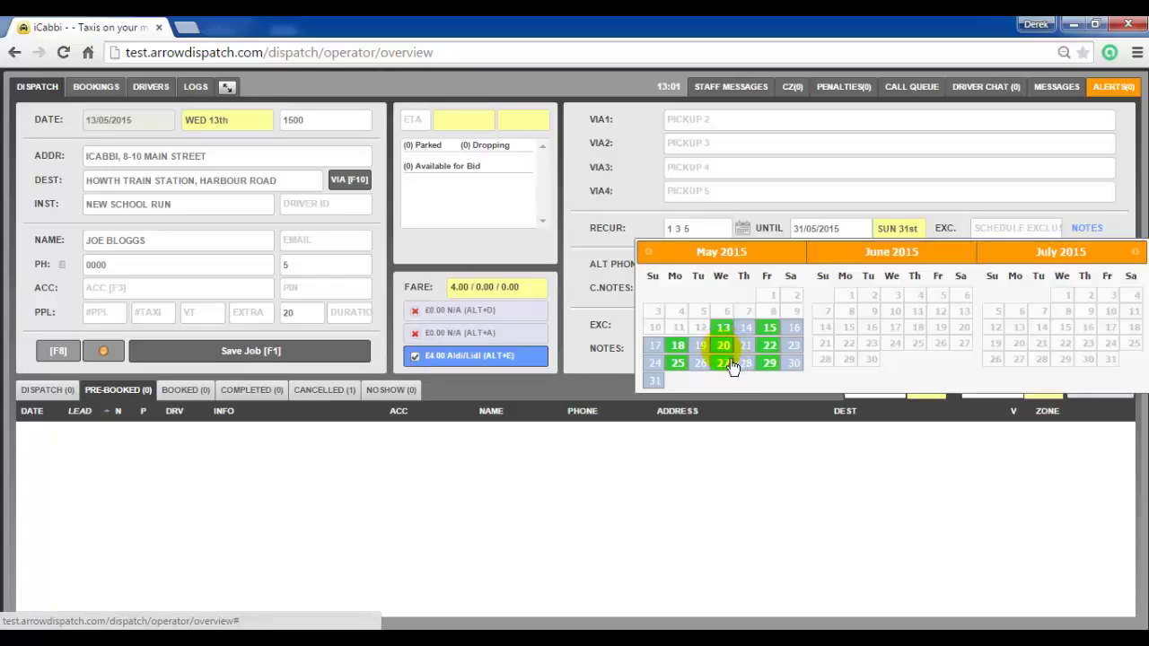
pyautogui.click(723, 348)
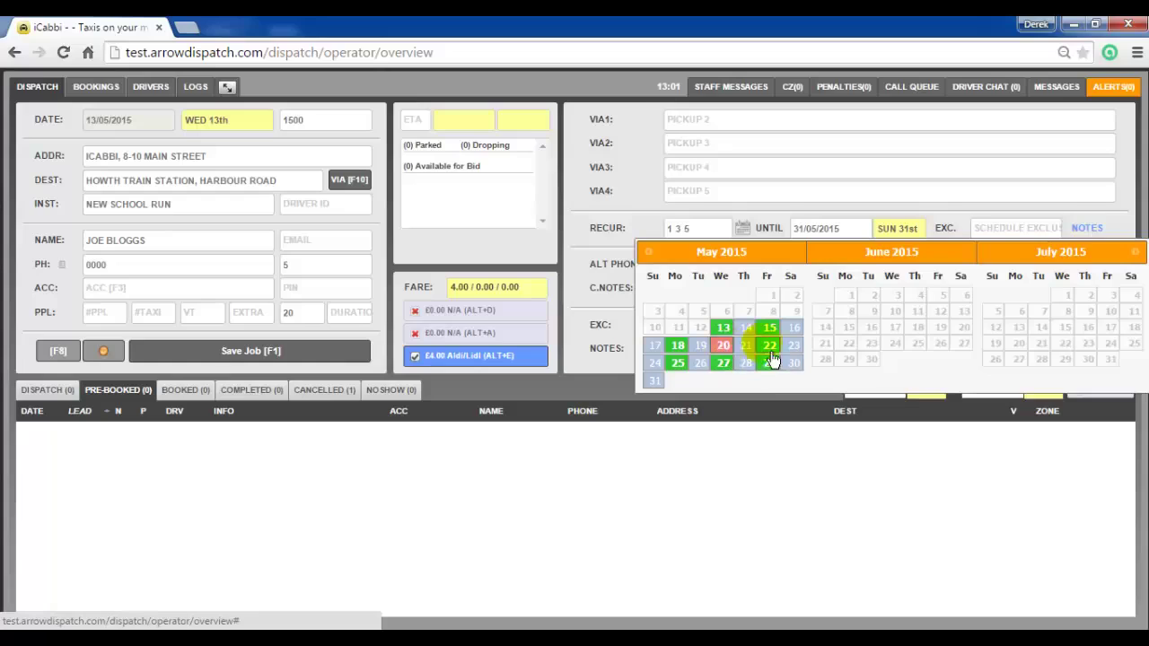
pyautogui.click(772, 350)
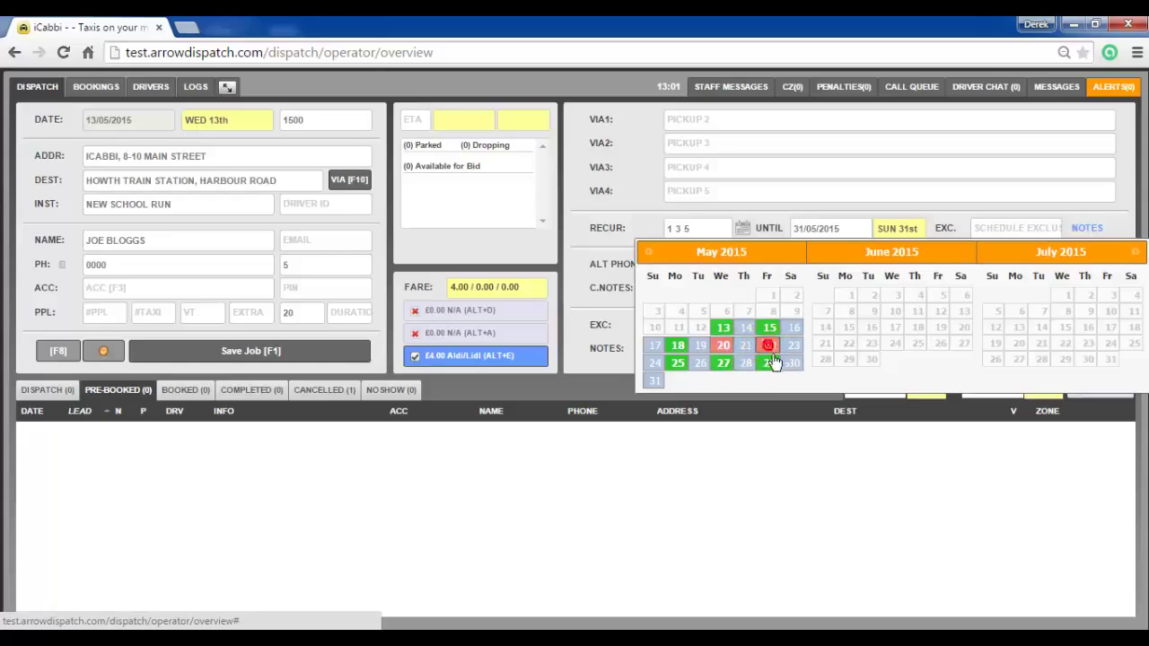
pyautogui.click(596, 315)
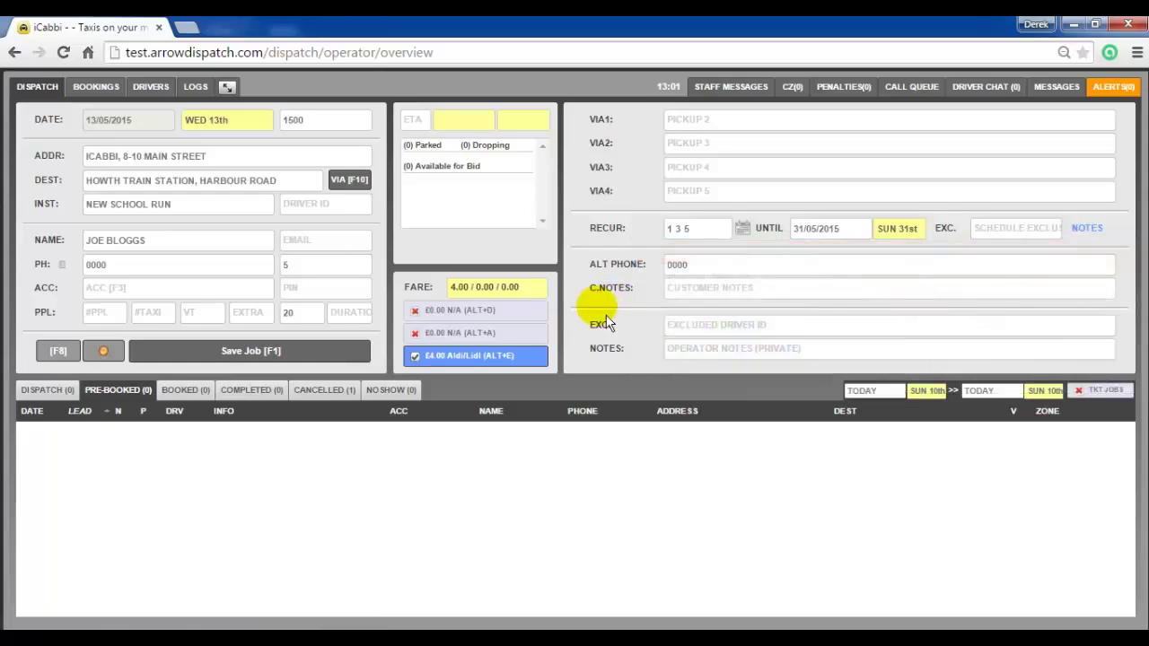
# Save the changes to all bookings with the note "not needed on these days" and list the pre-booked jobs until 31/05/2015
pyautogui.press('F1')
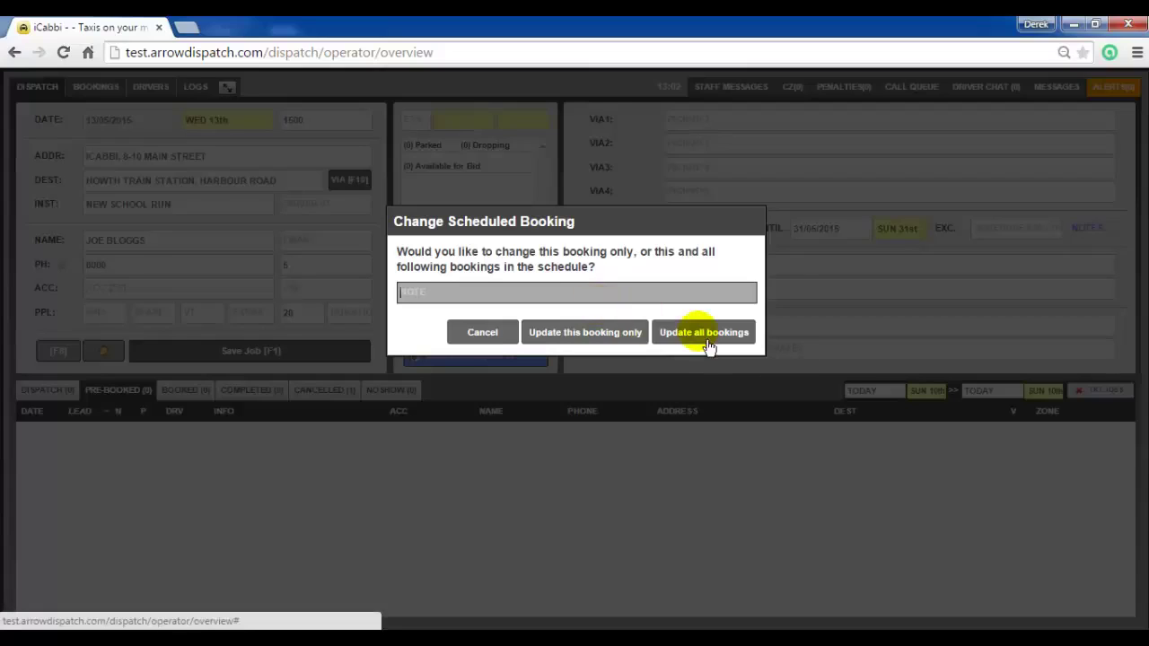
pyautogui.write('not needed on theses')
pyautogui.press('BackSpace')
pyautogui.write('days')
pyautogui.click(706, 337)
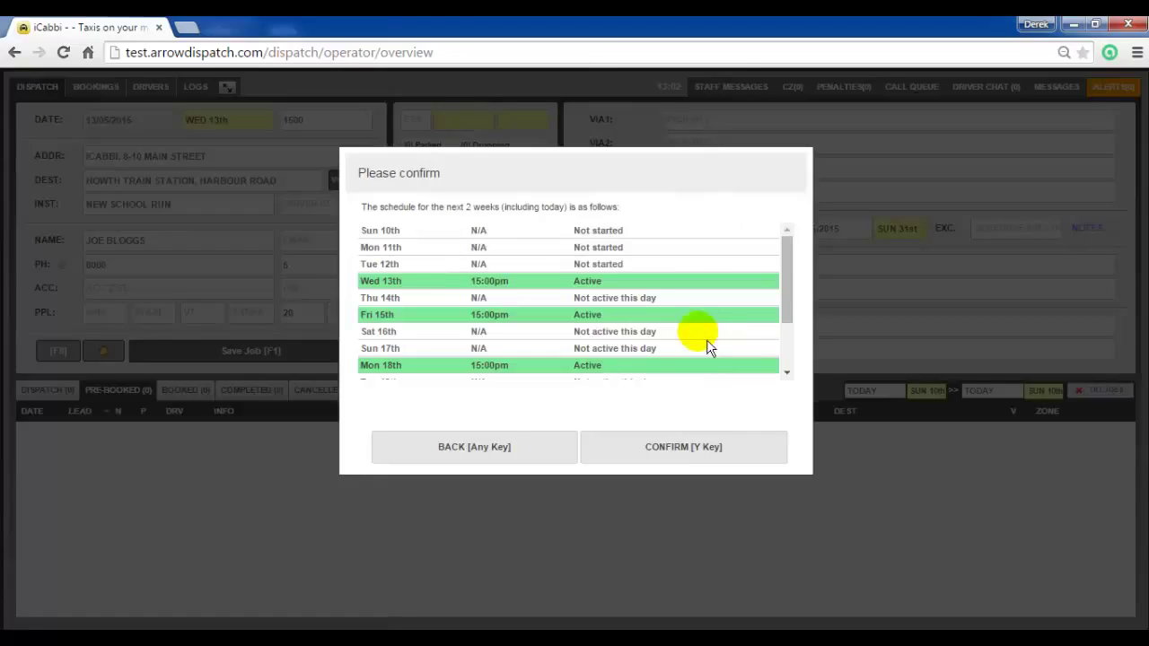
pyautogui.click(687, 456)
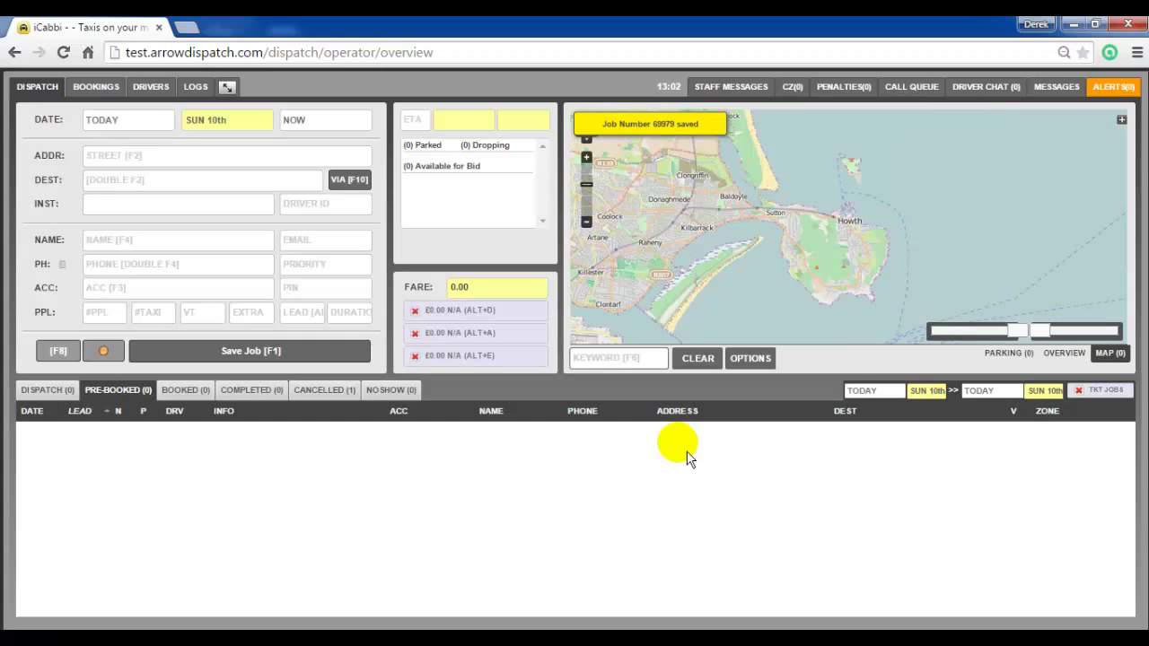
pyautogui.click(1031, 391)
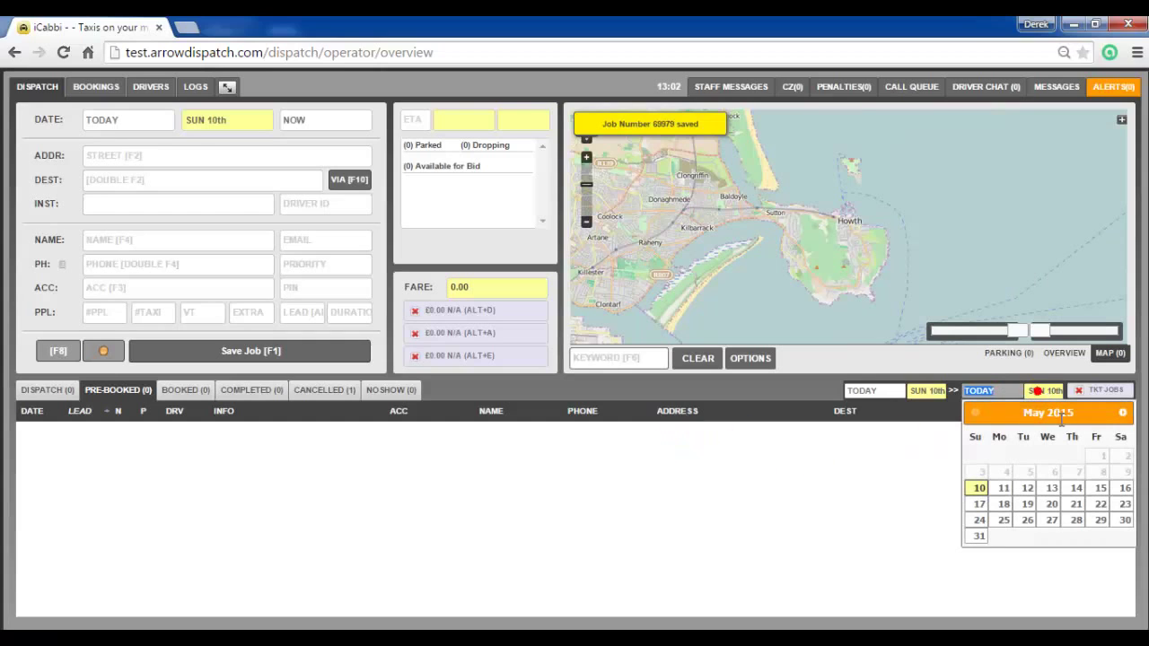
pyautogui.click(979, 541)
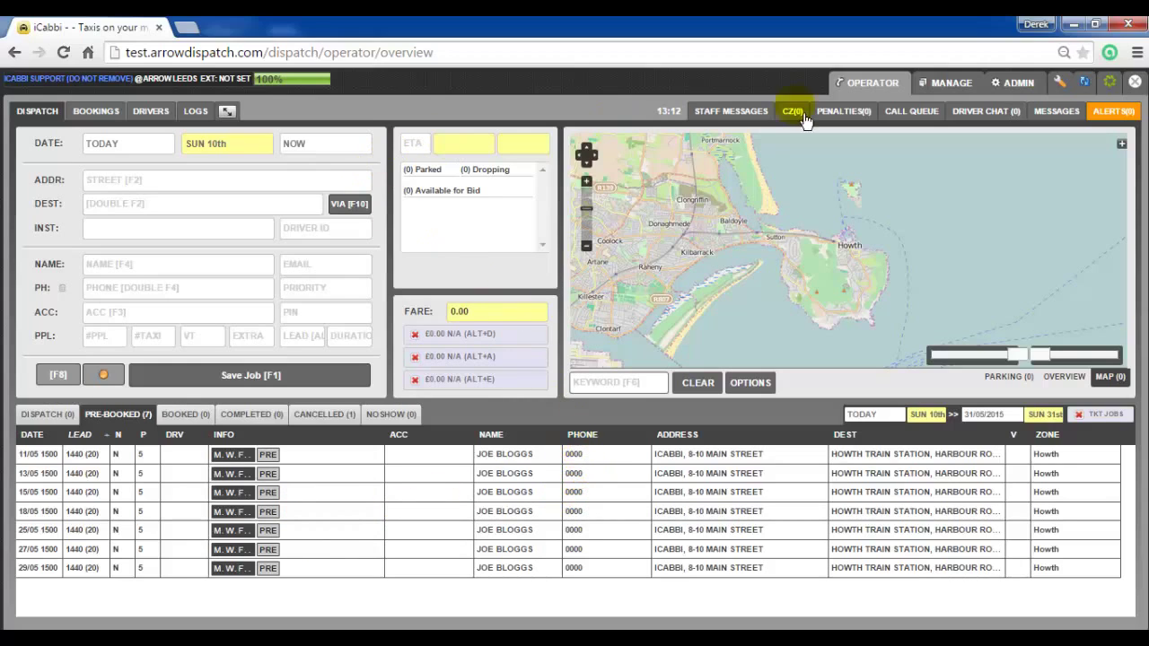
# Start a new schedule exclusion record in the admin configuration
pyautogui.click(1032, 89)
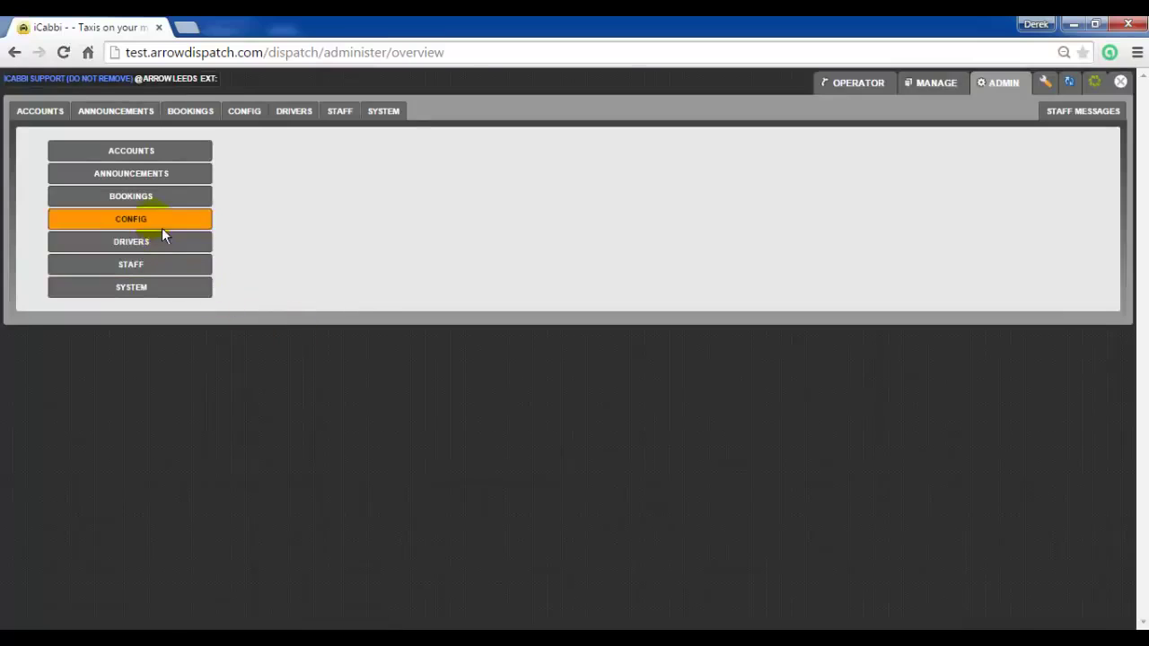
pyautogui.click(161, 227)
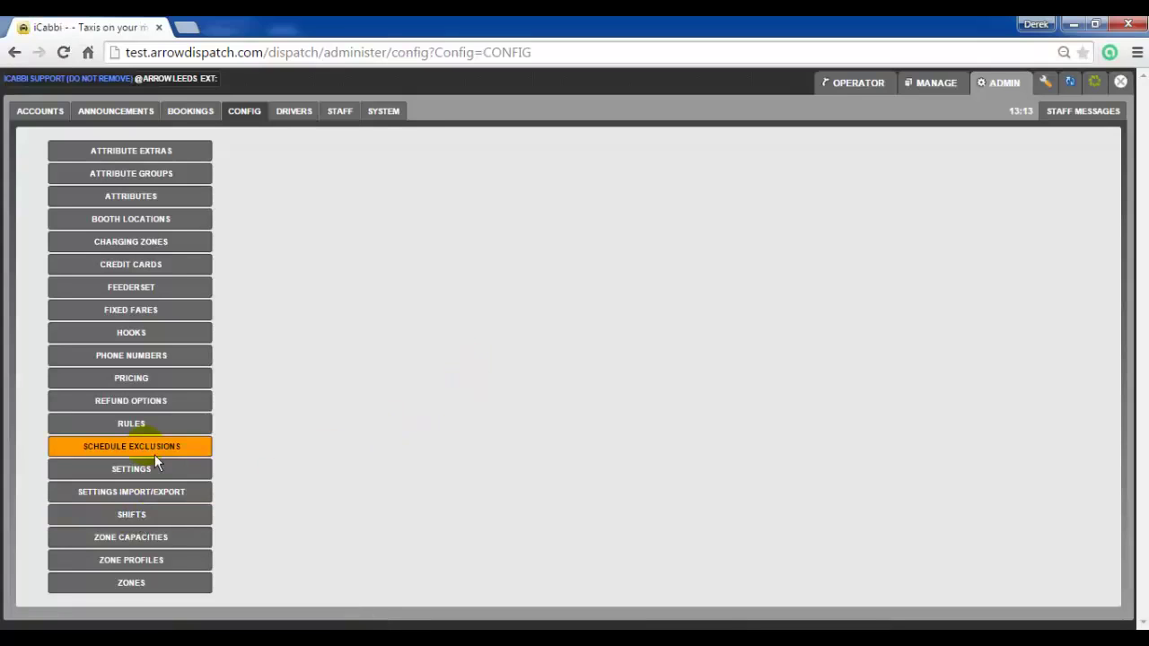
pyautogui.click(154, 454)
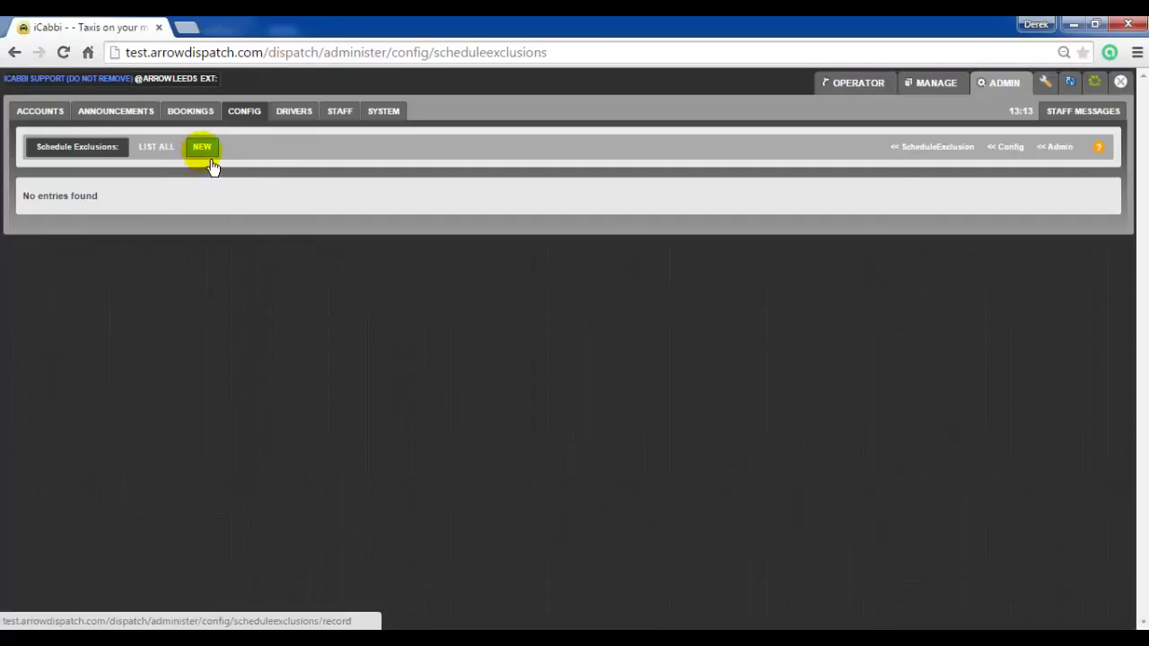
pyautogui.click(206, 153)
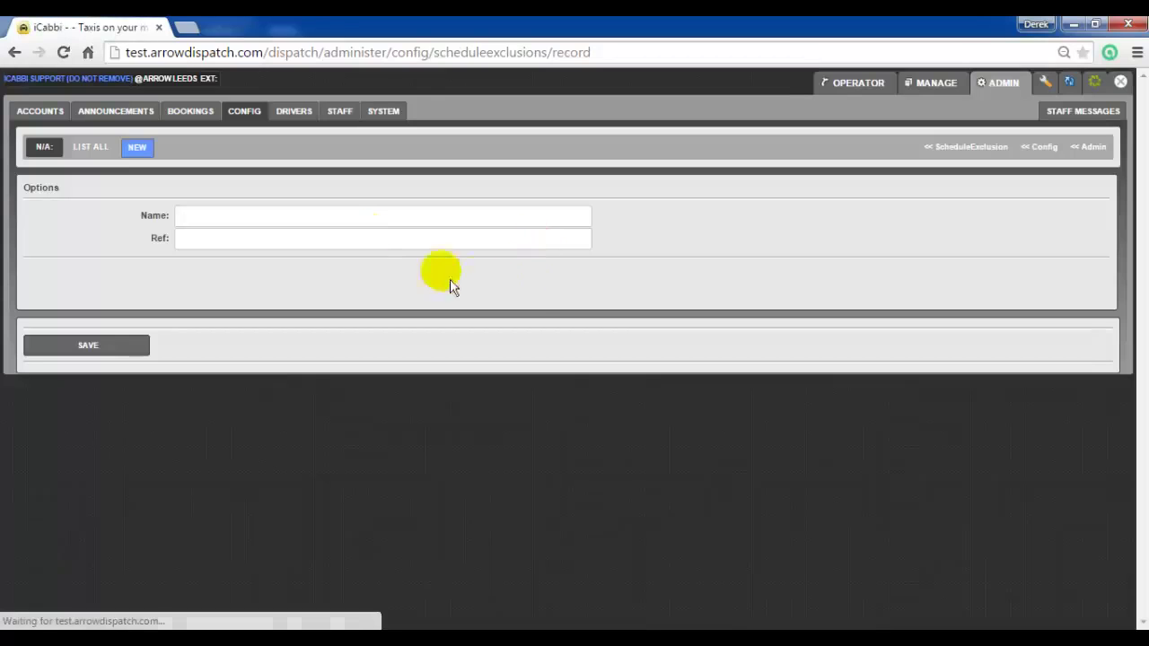
# Enter "may week holiday" as both the name and reference of the schedule exclusion and save the record
pyautogui.click(350, 221)
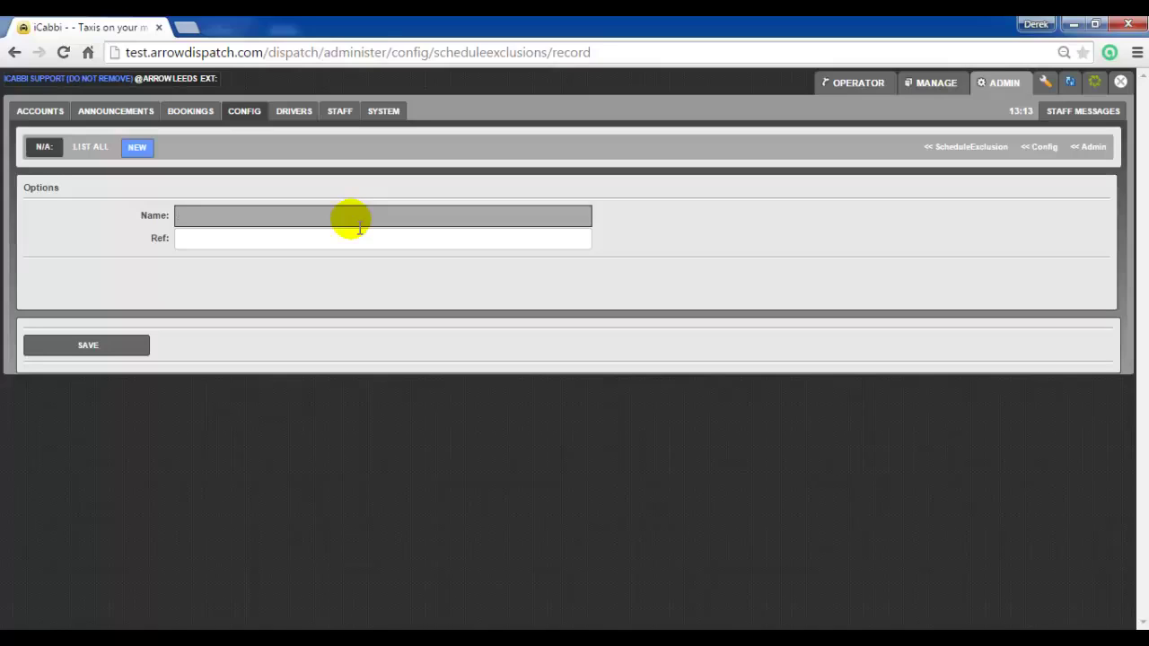
pyautogui.write('may week holiday')
pyautogui.press('Tab')
pyautogui.write('may ')
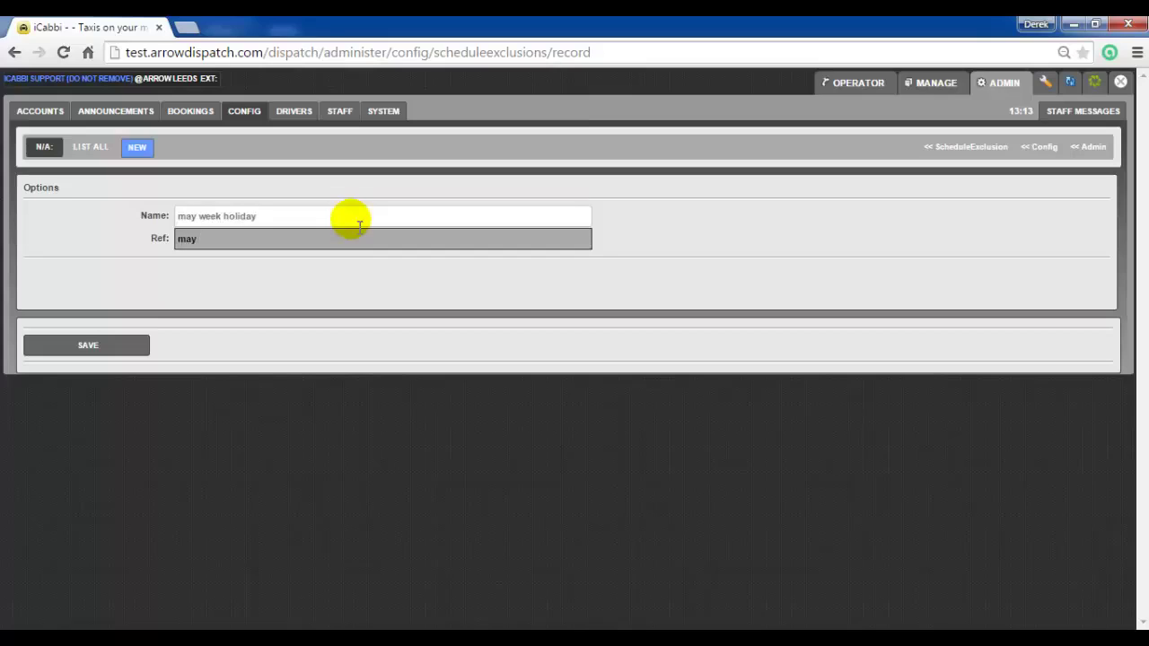
pyautogui.write('week holiday')
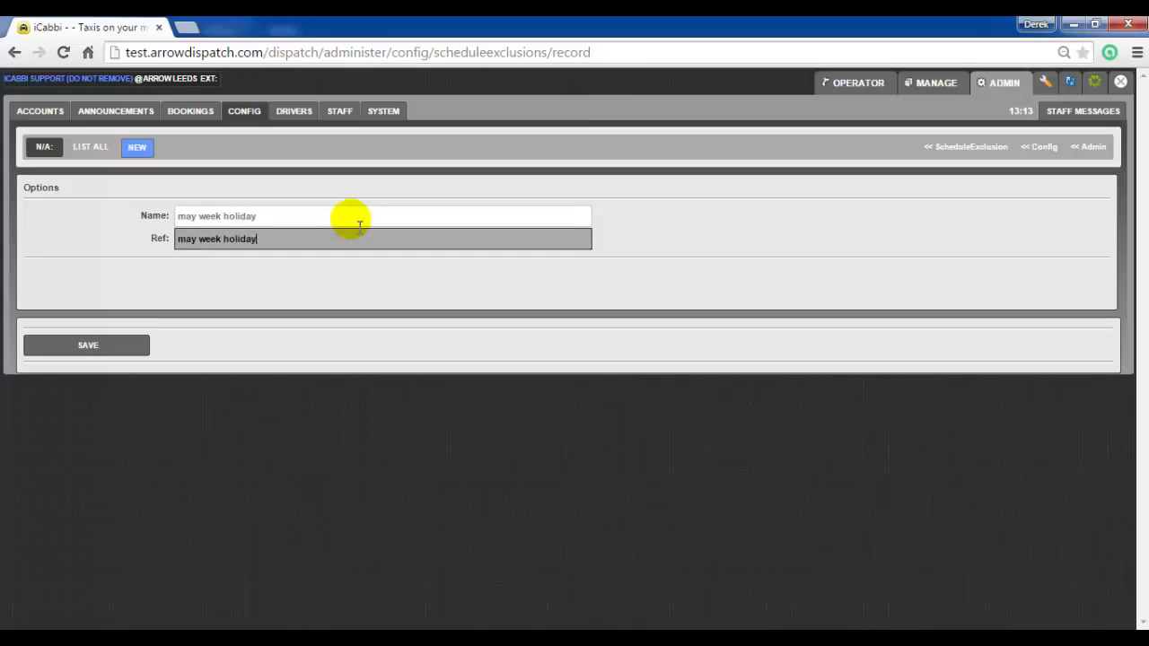
pyautogui.click(118, 354)
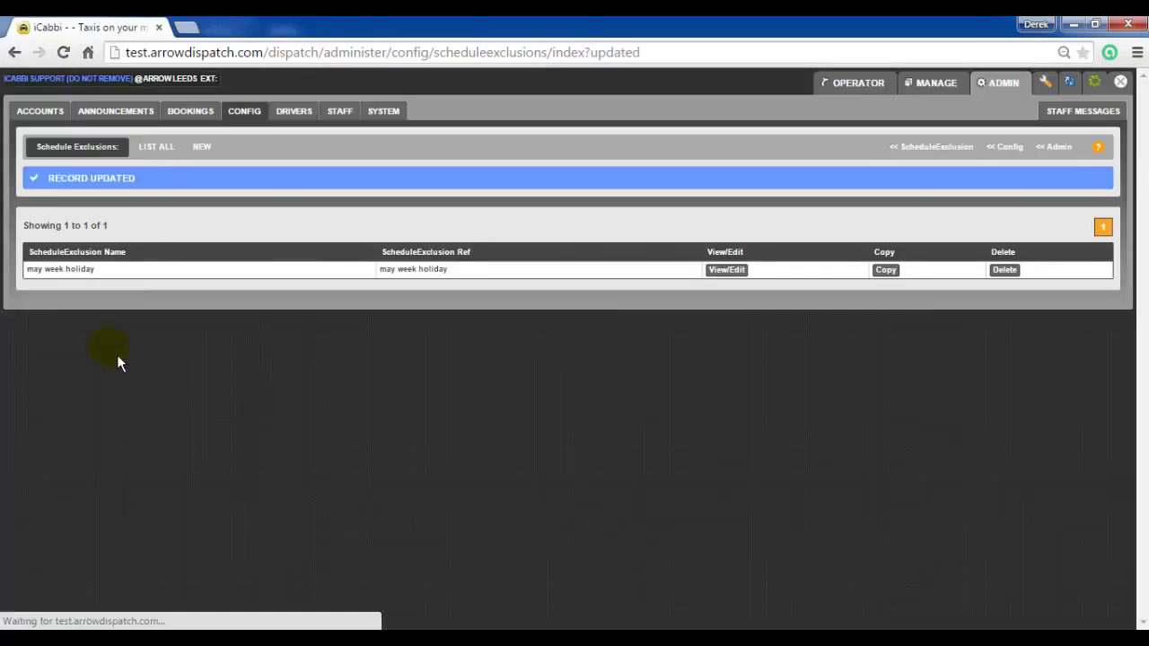
pyautogui.click(171, 235)
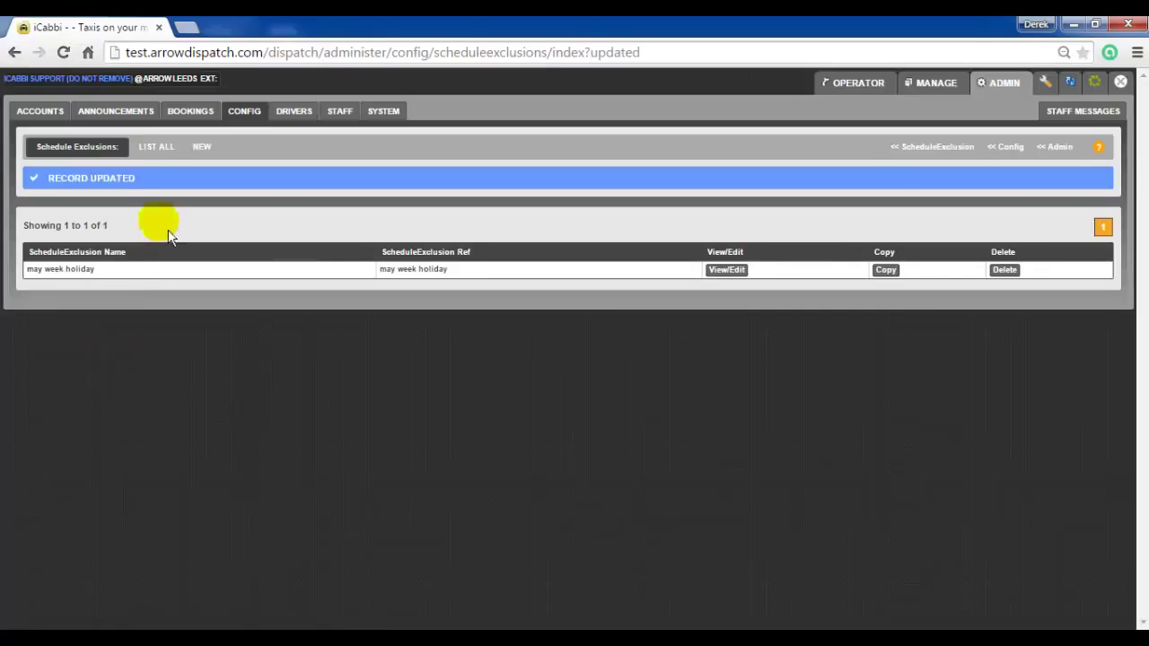
# Open the calendar of the "may week holiday" exclusion and set its period from 18/05/2015 to 28/05/2015
pyautogui.click(731, 264)
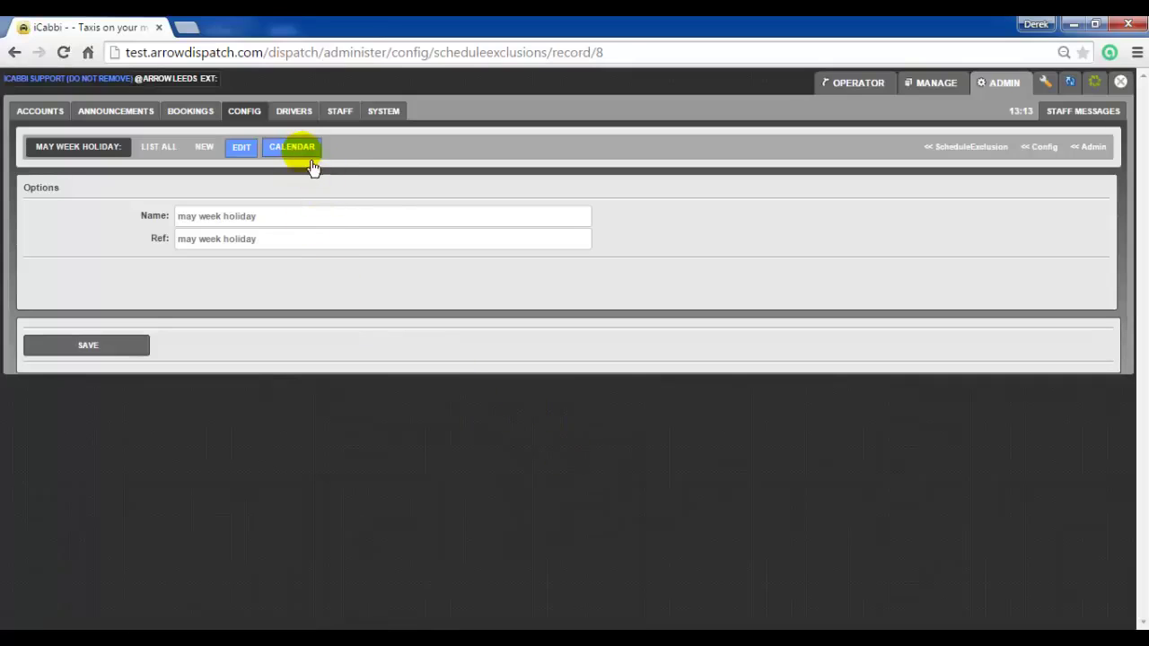
pyautogui.click(300, 149)
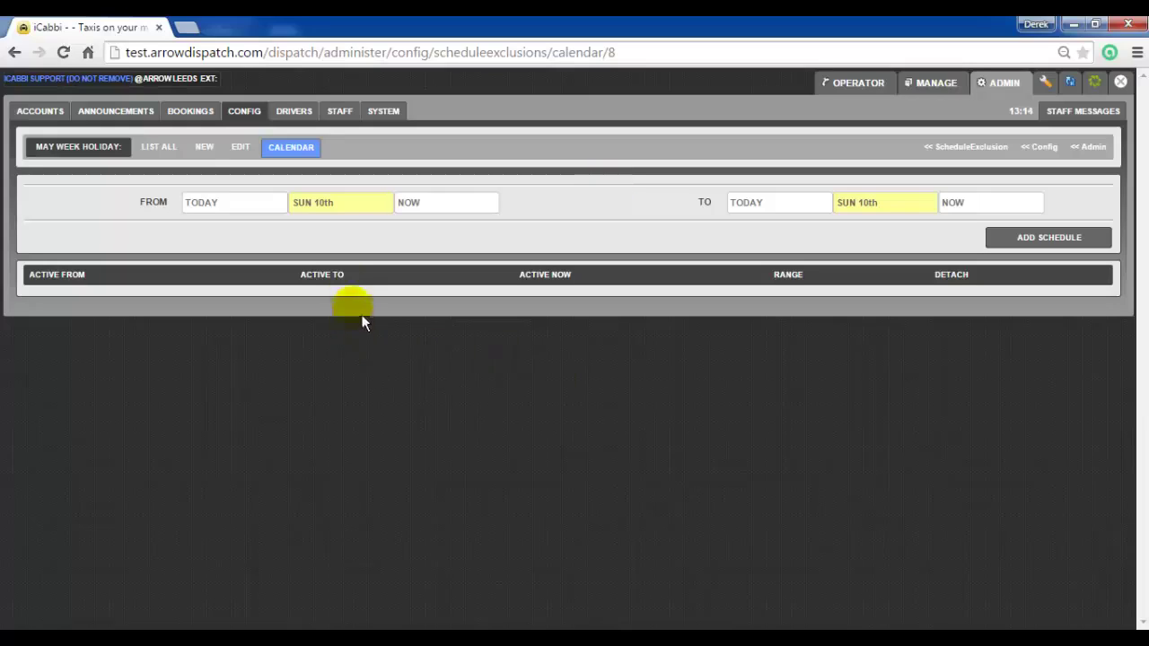
pyautogui.click(358, 215)
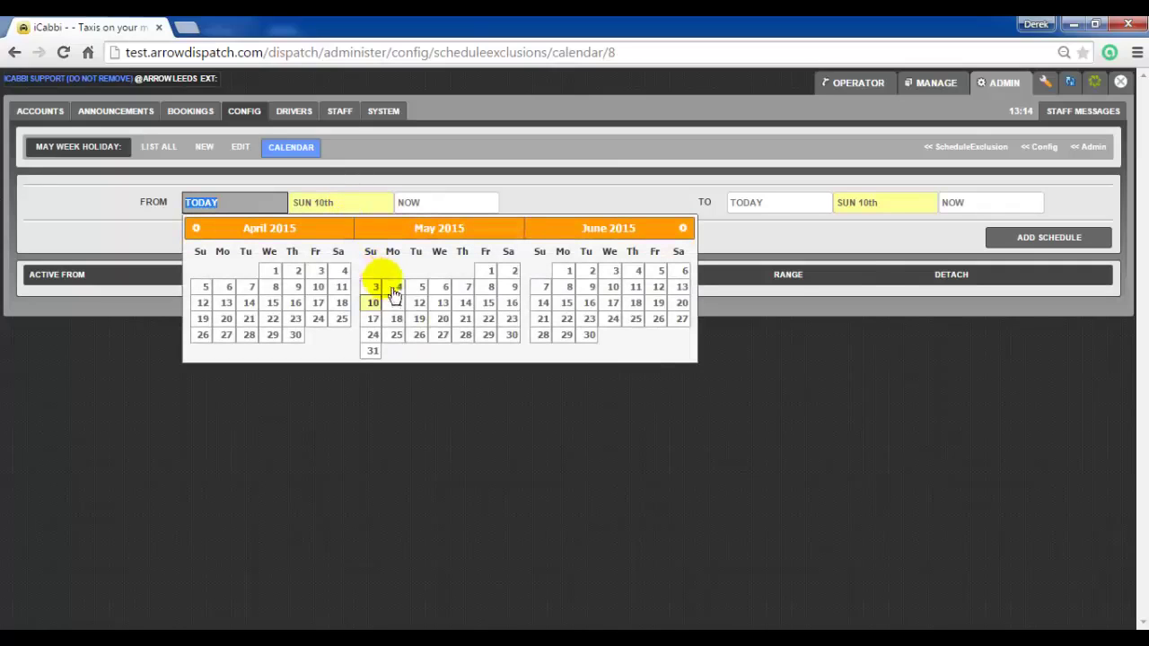
pyautogui.click(396, 318)
pyautogui.click(898, 202)
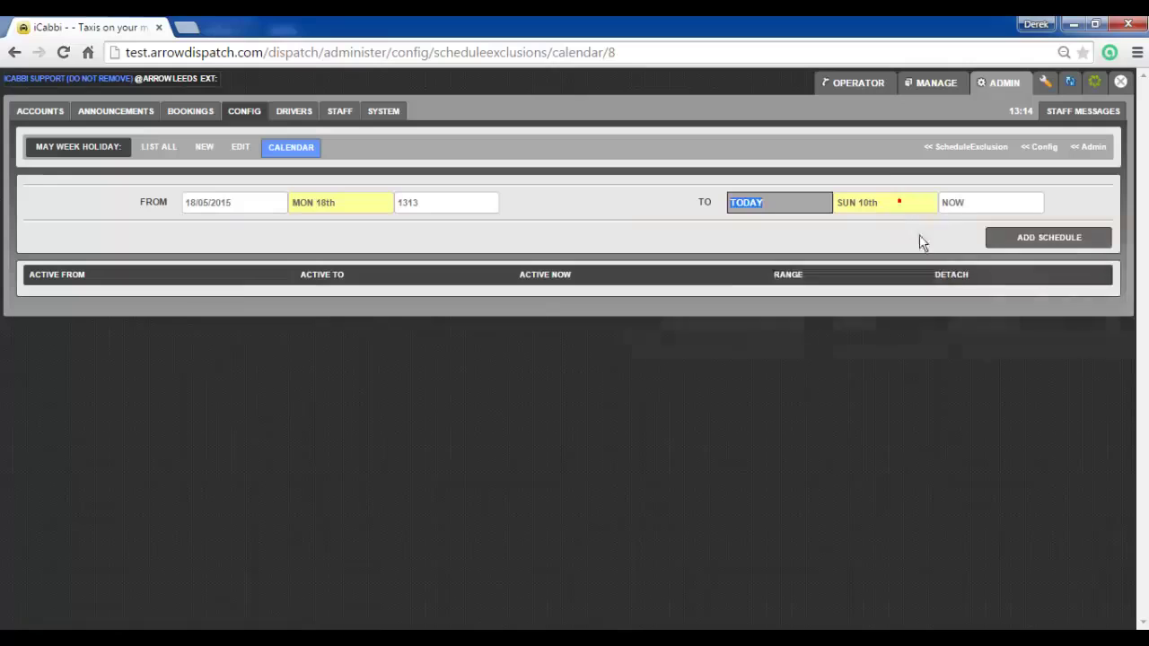
pyautogui.click(904, 335)
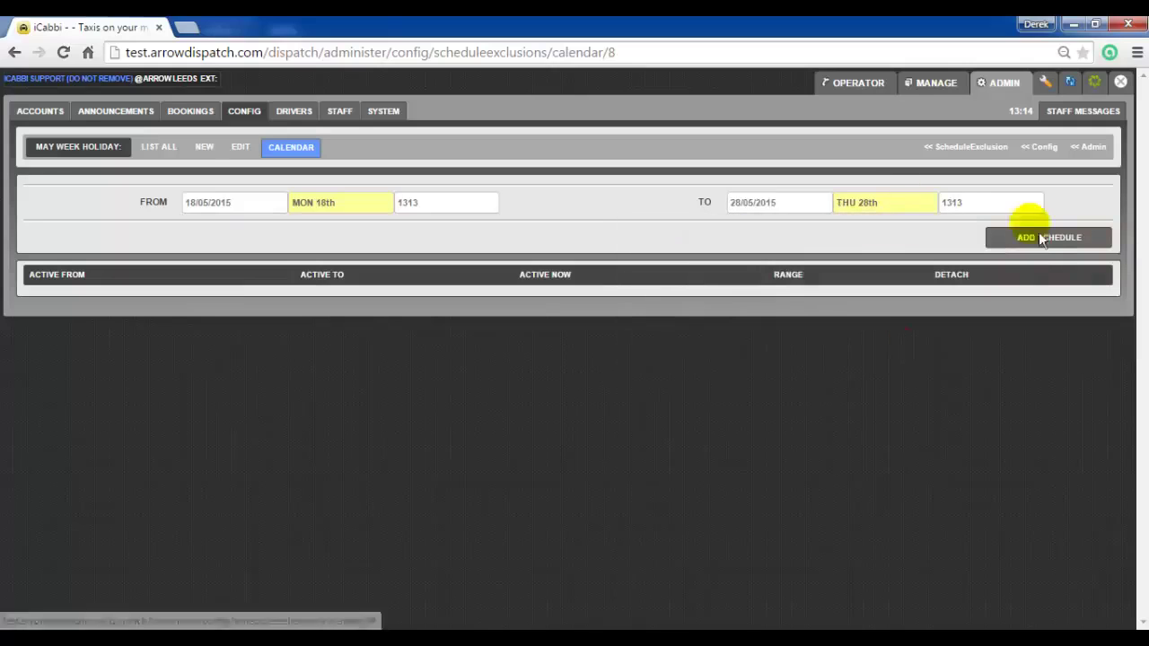
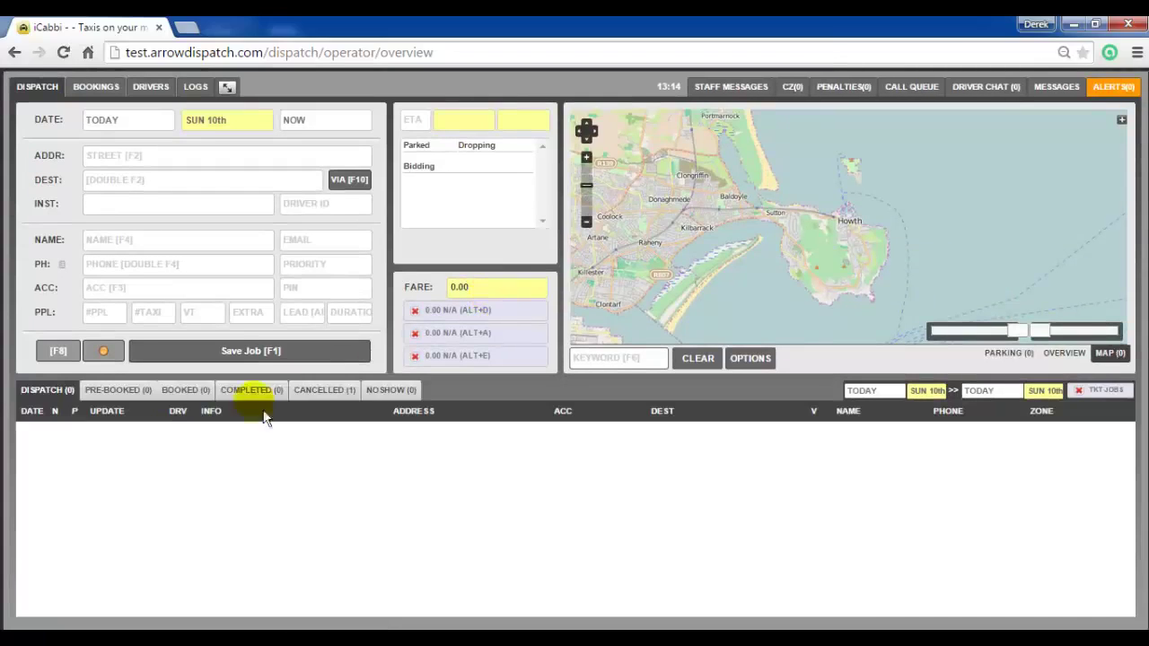
# List the operator's pre-booked jobs from today until 31/05/2015
pyautogui.click(130, 392)
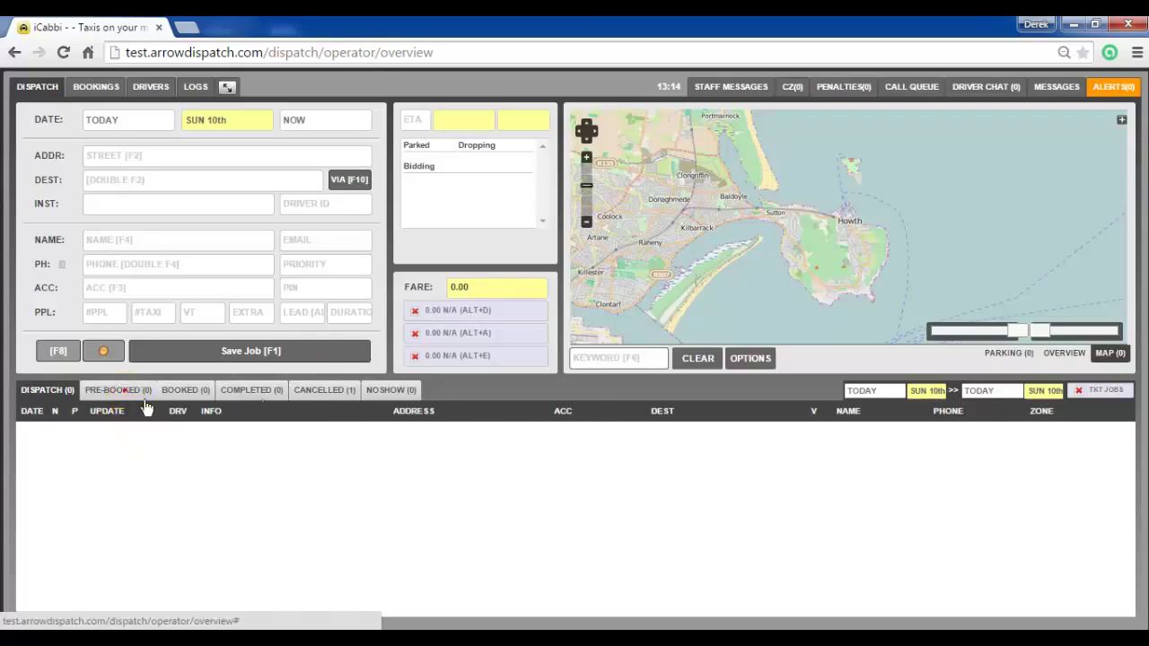
pyautogui.click(1040, 391)
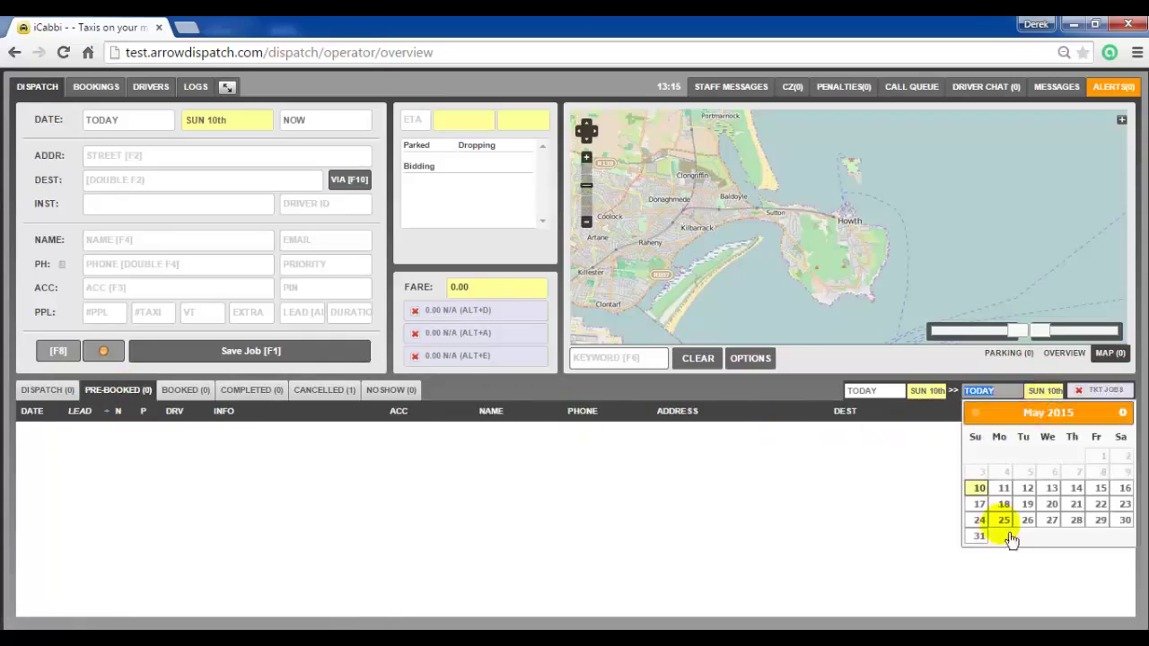
pyautogui.click(978, 535)
pyautogui.click(393, 542)
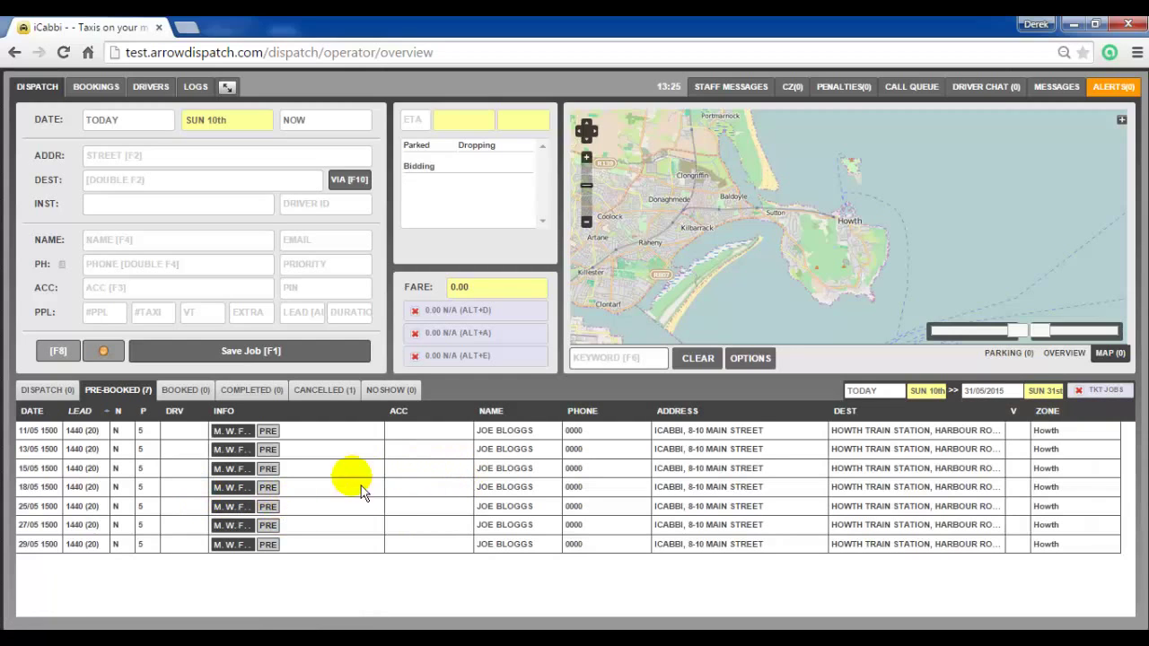
# Open the 11/05 pre-booked job for editing and show its via and recurrence details
pyautogui.rightClick(306, 438)
pyautogui.click(344, 334)
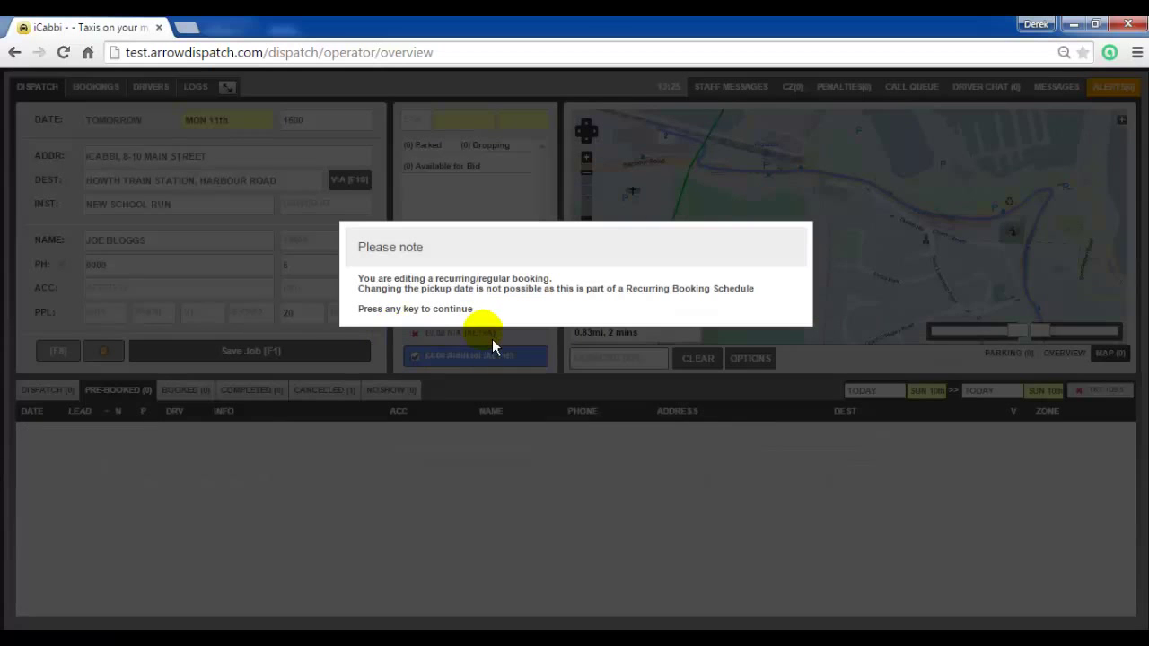
pyautogui.press('Return')
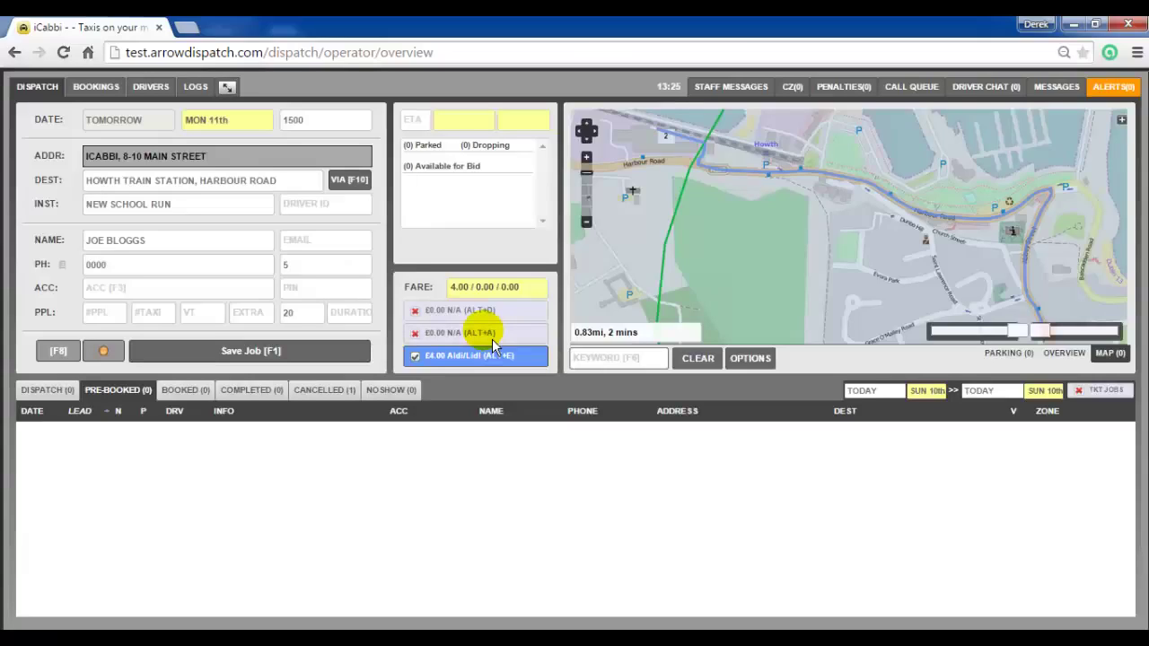
pyautogui.press('F10')
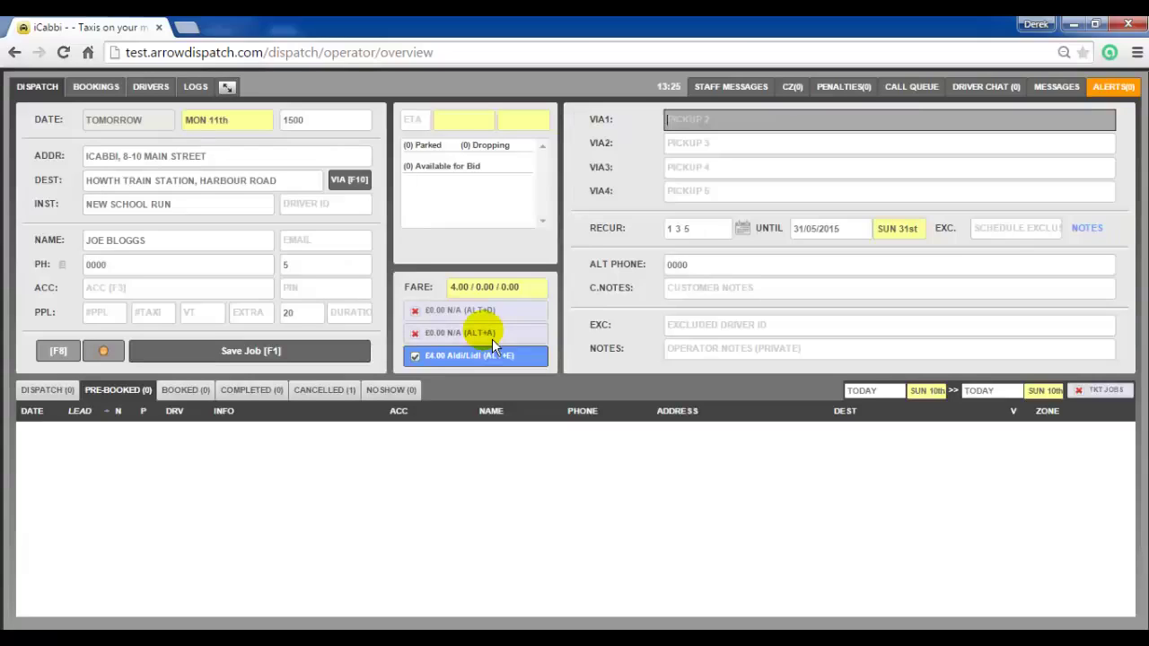
# Assign the "may week holiday" schedule exclusion to the recurring booking
pyautogui.click(1013, 235)
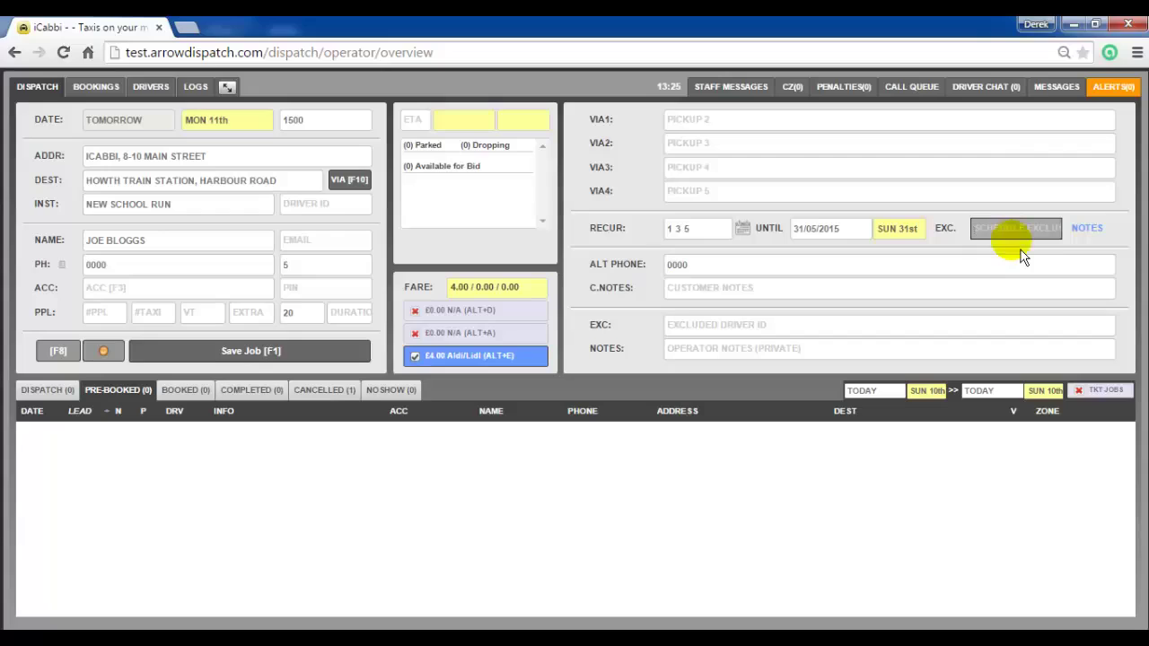
pyautogui.click(1019, 252)
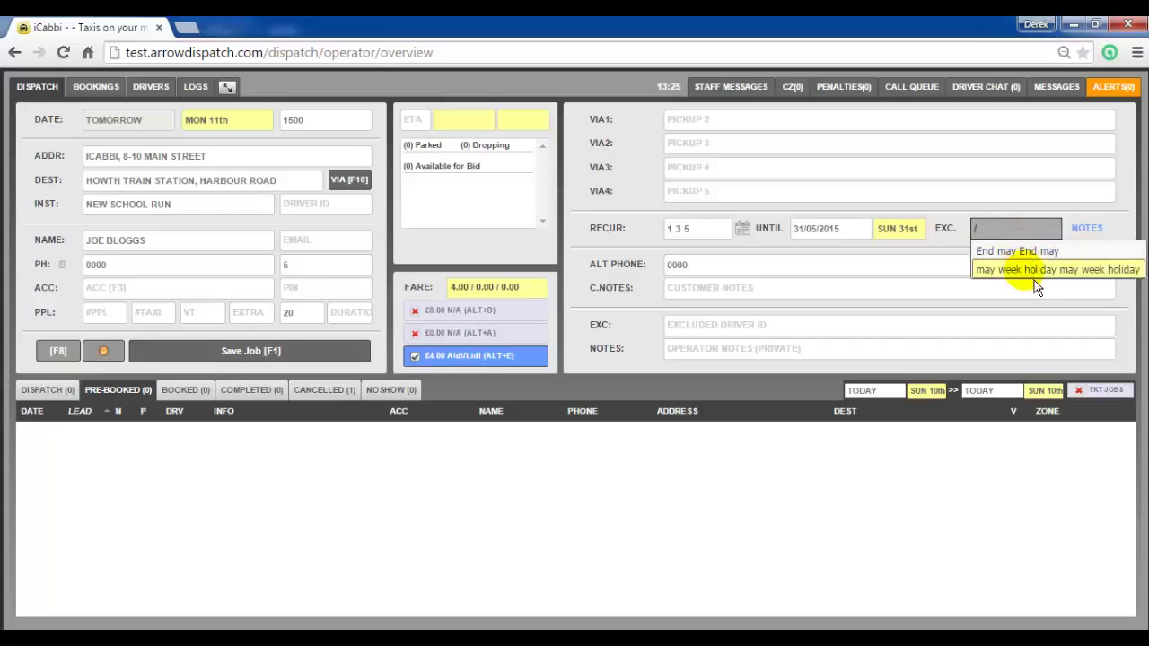
pyautogui.click(1032, 272)
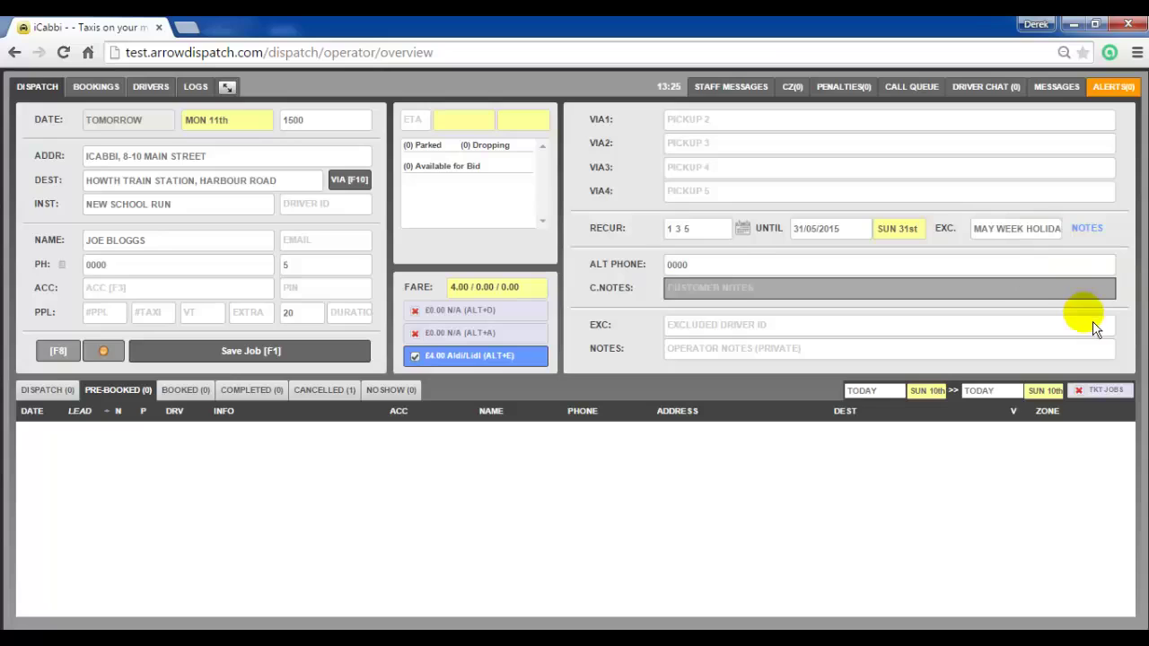
# Save the change to all bookings in the series with the note "may holiday time" and confirm the schedule
pyautogui.press('F1')
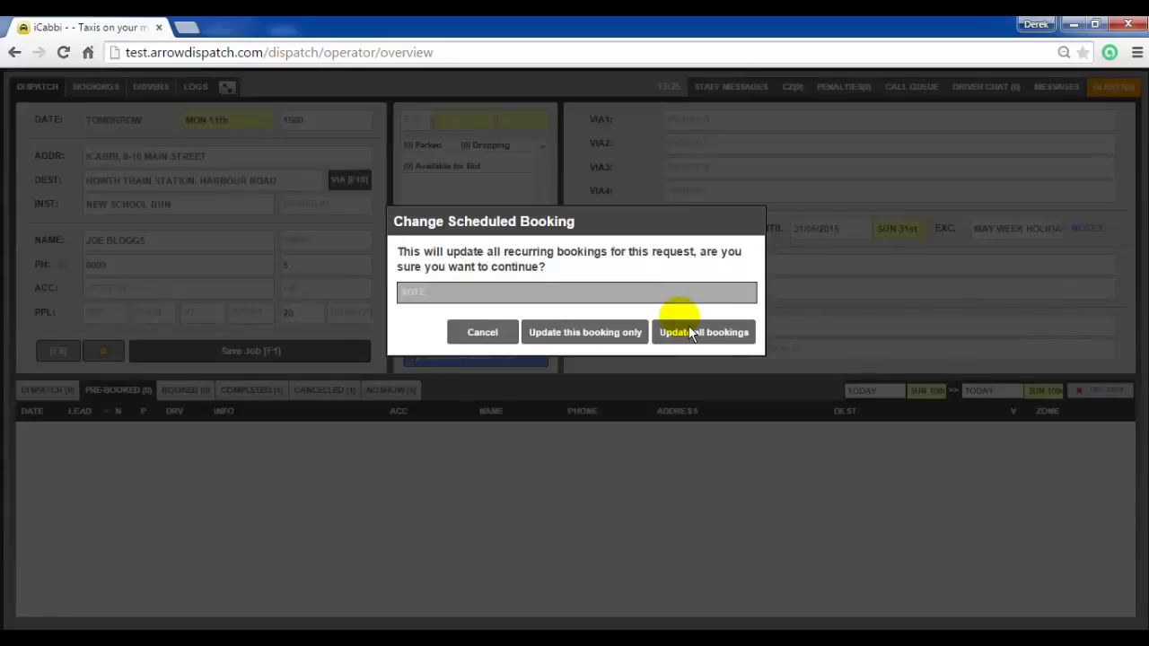
pyautogui.write('may holiday time')
pyautogui.click(704, 334)
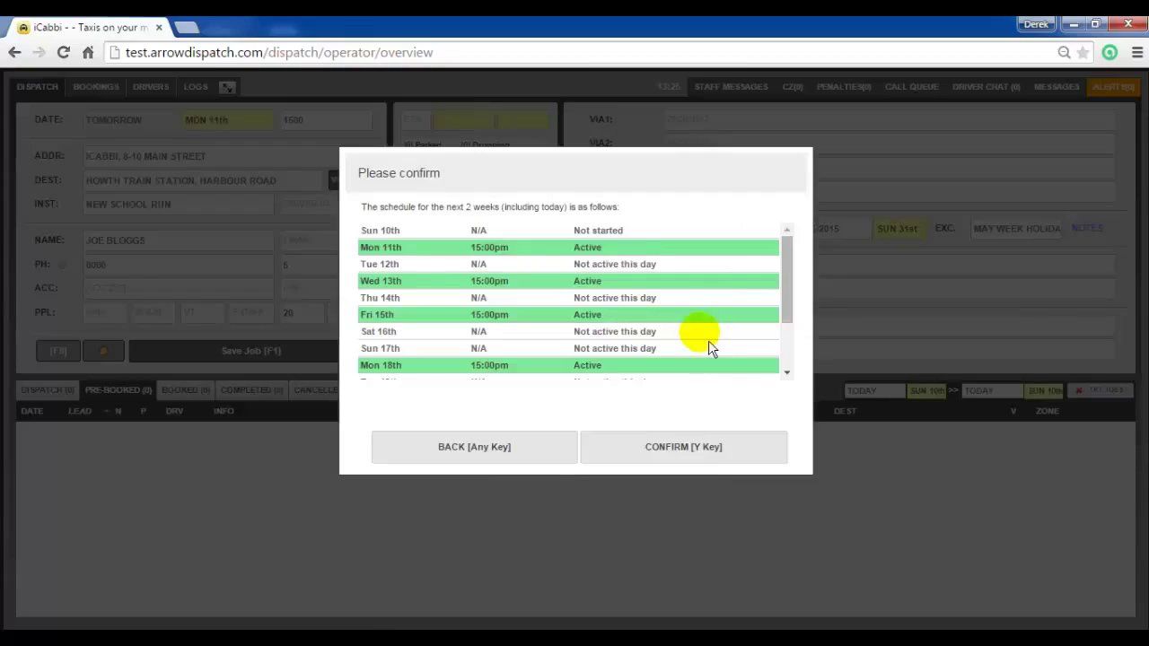
pyautogui.click(702, 456)
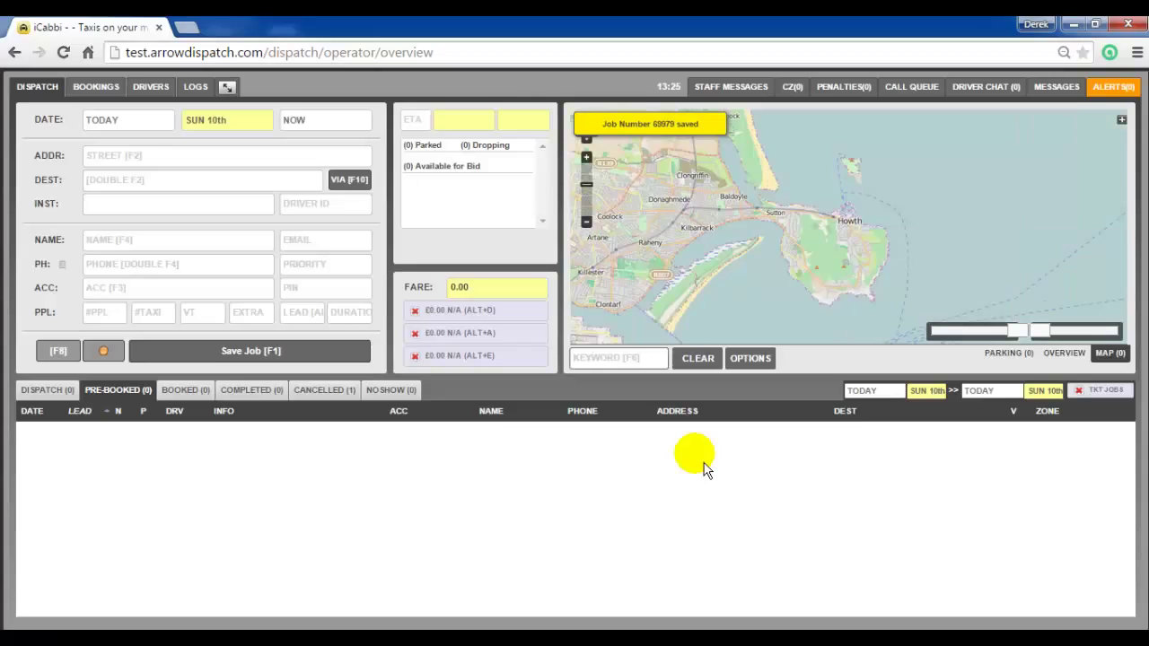
# List the pre-booked jobs from today until 31/05/2015 and check the 15/05 and 29/05 entries around the holiday period
pyautogui.click(1041, 390)
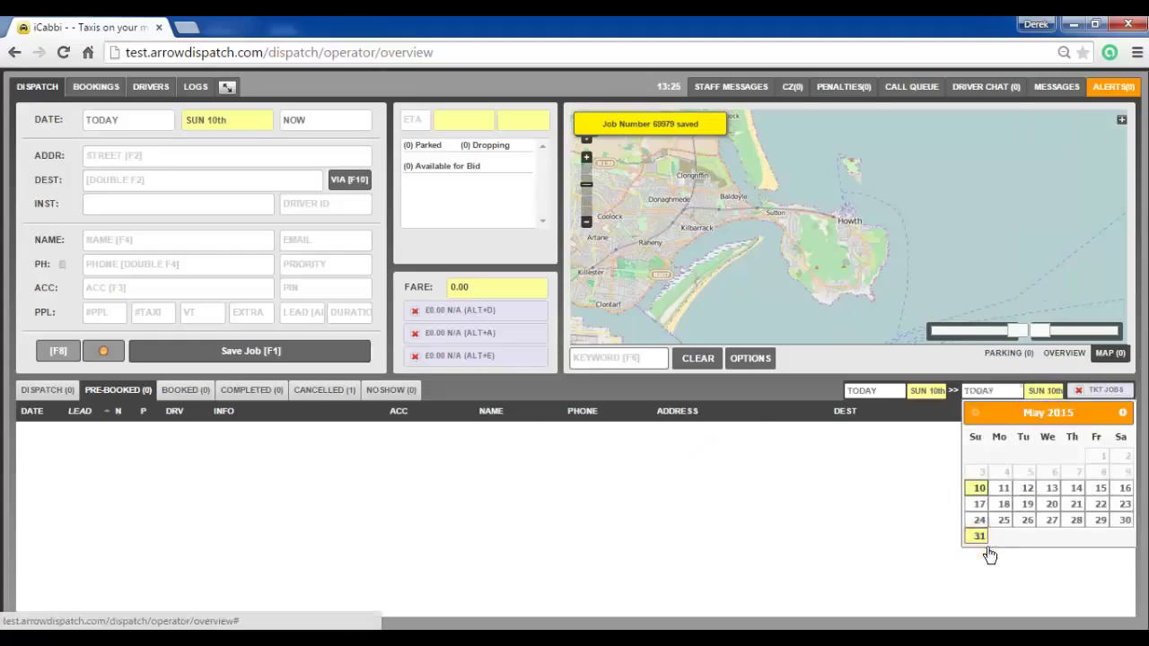
pyautogui.click(978, 535)
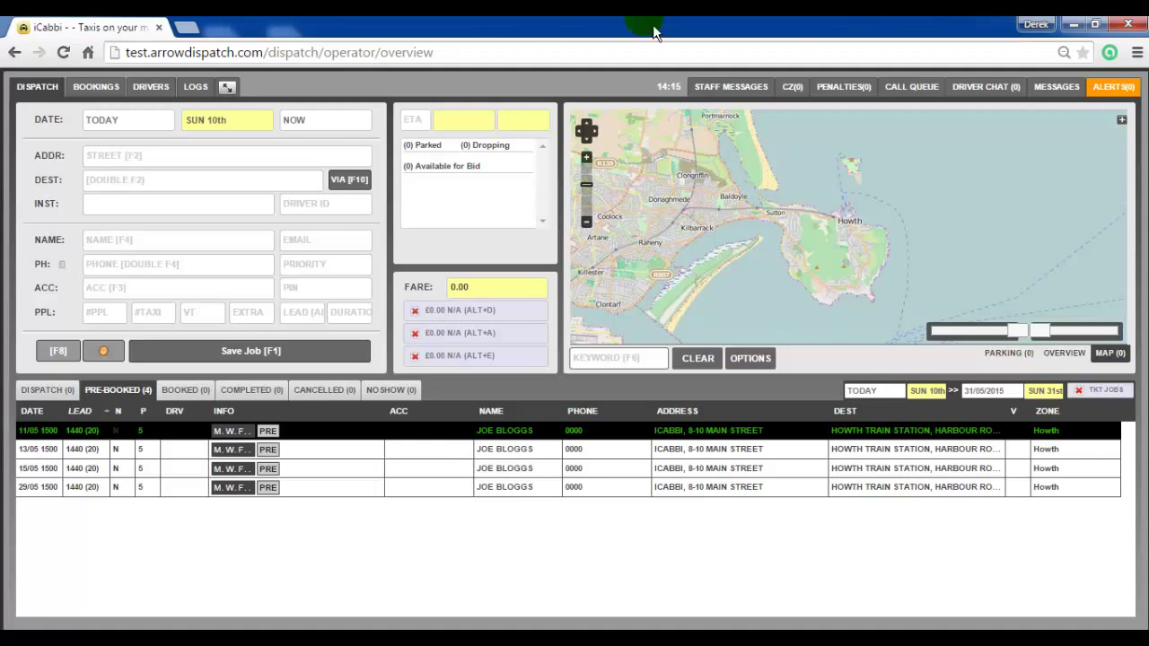
pyautogui.click(41, 472)
pyautogui.click(45, 489)
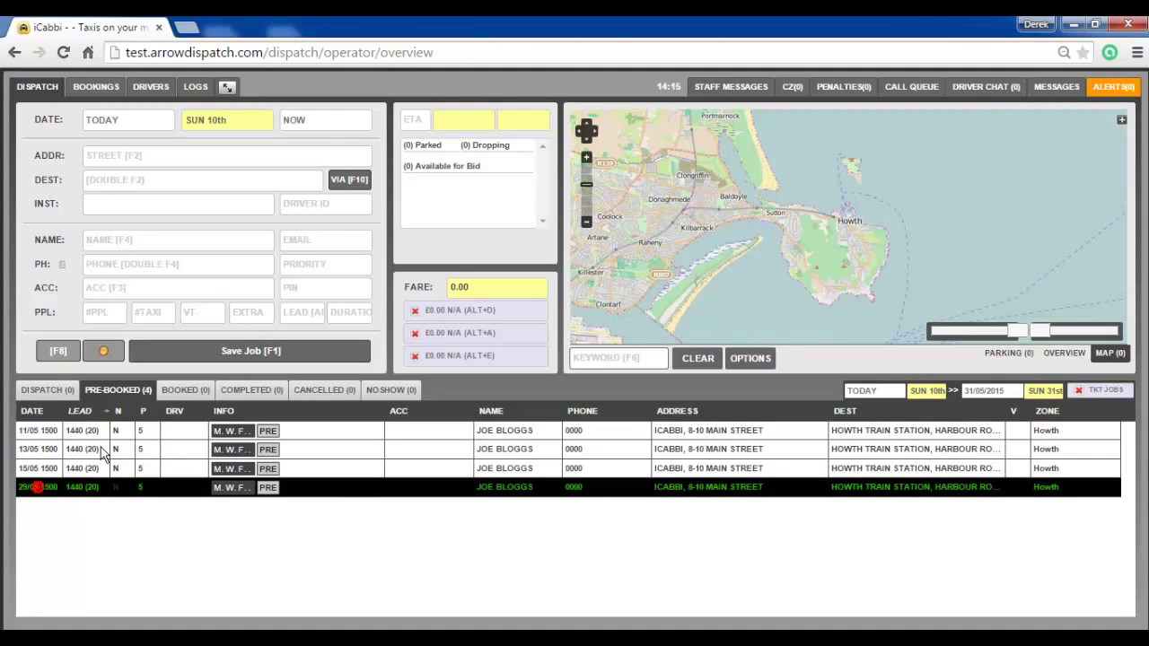
# Open the 11/05 pre-booked job for editing again and show its via and recurrence details
pyautogui.click(359, 437)
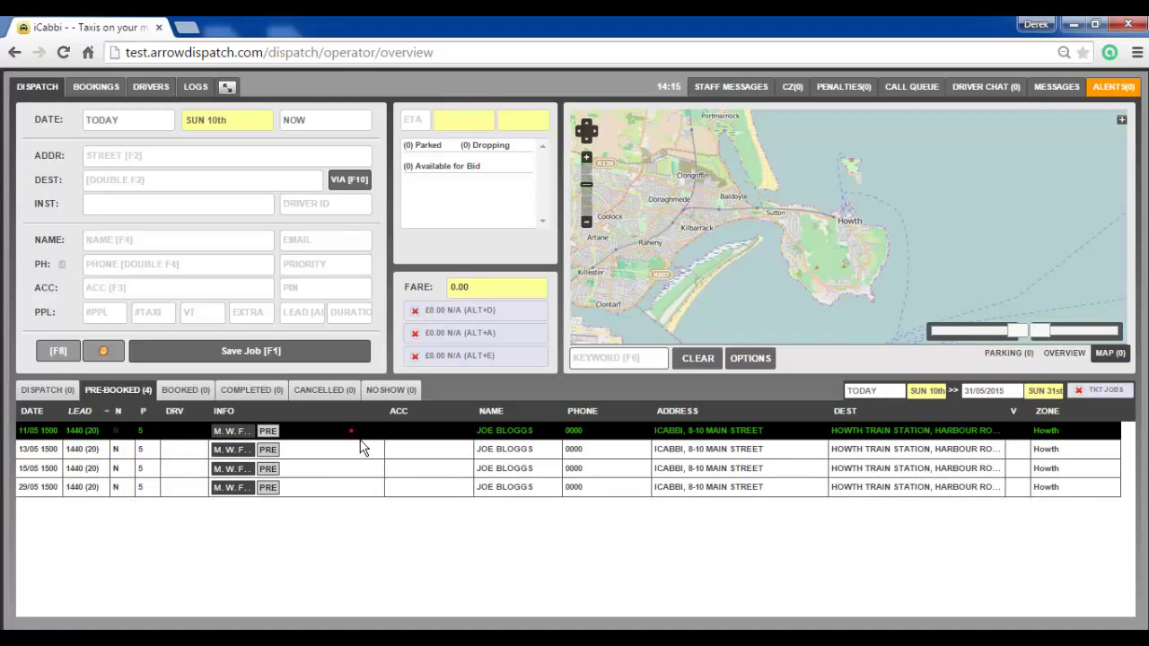
pyautogui.rightClick(424, 440)
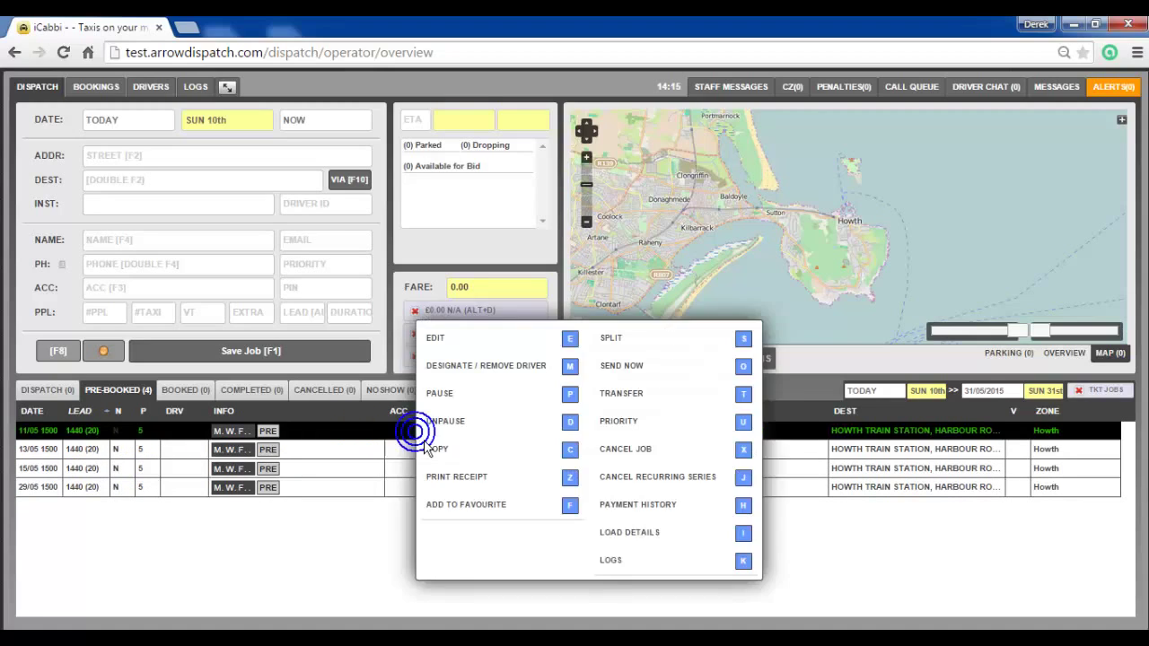
pyautogui.click(526, 361)
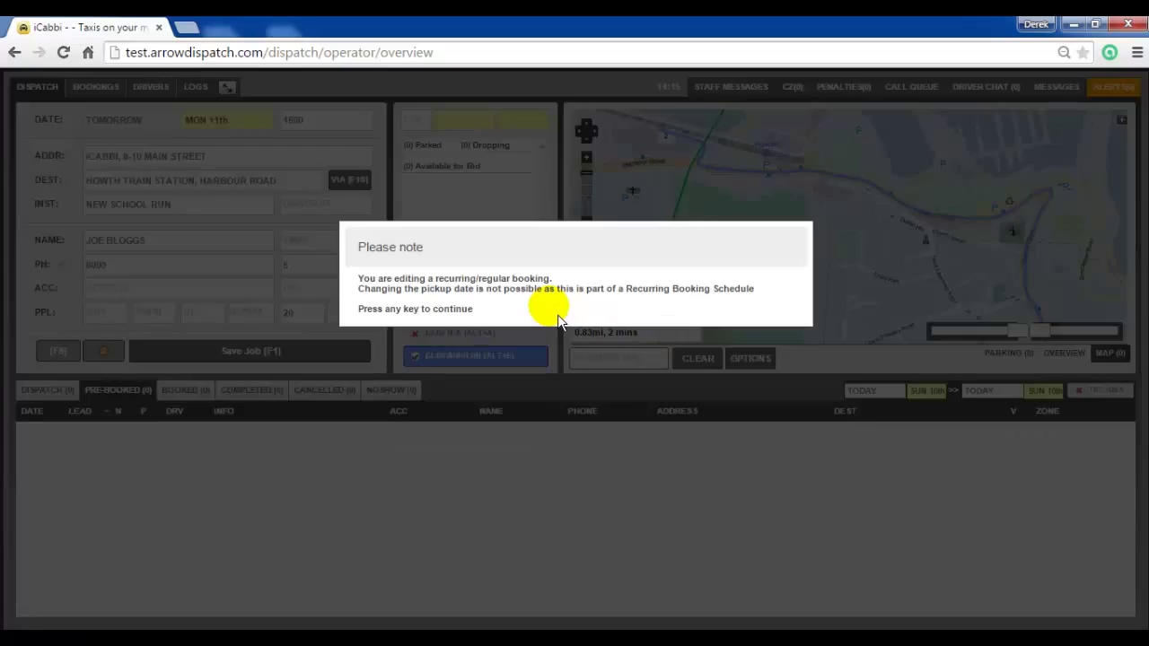
pyautogui.click(557, 320)
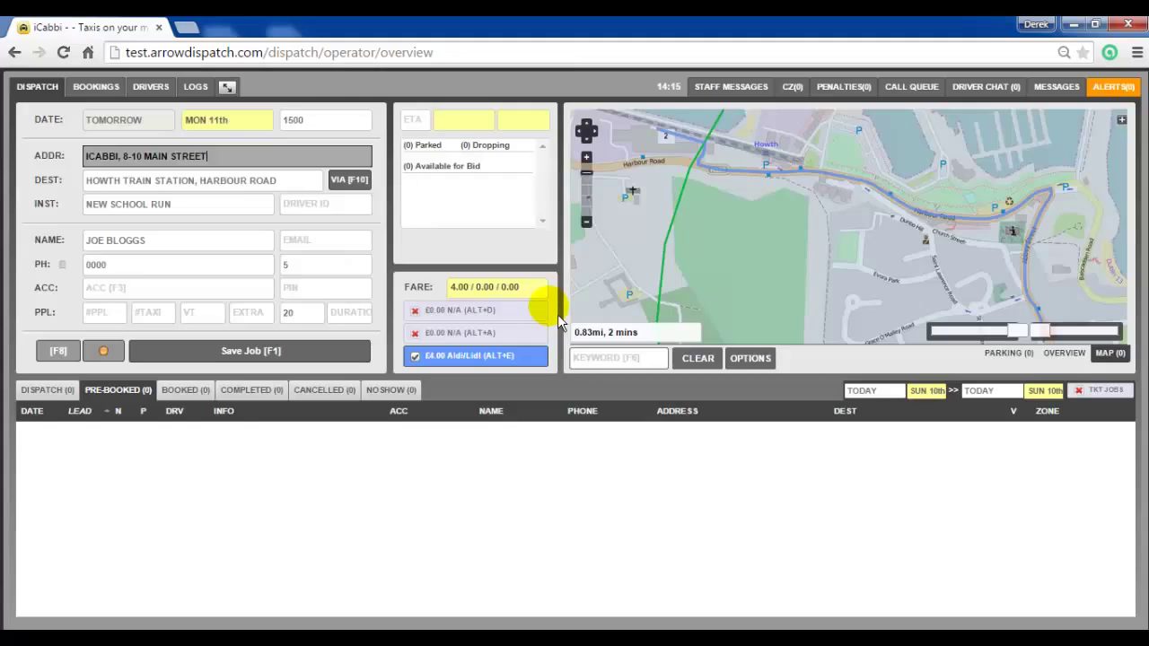
pyautogui.press('F10')
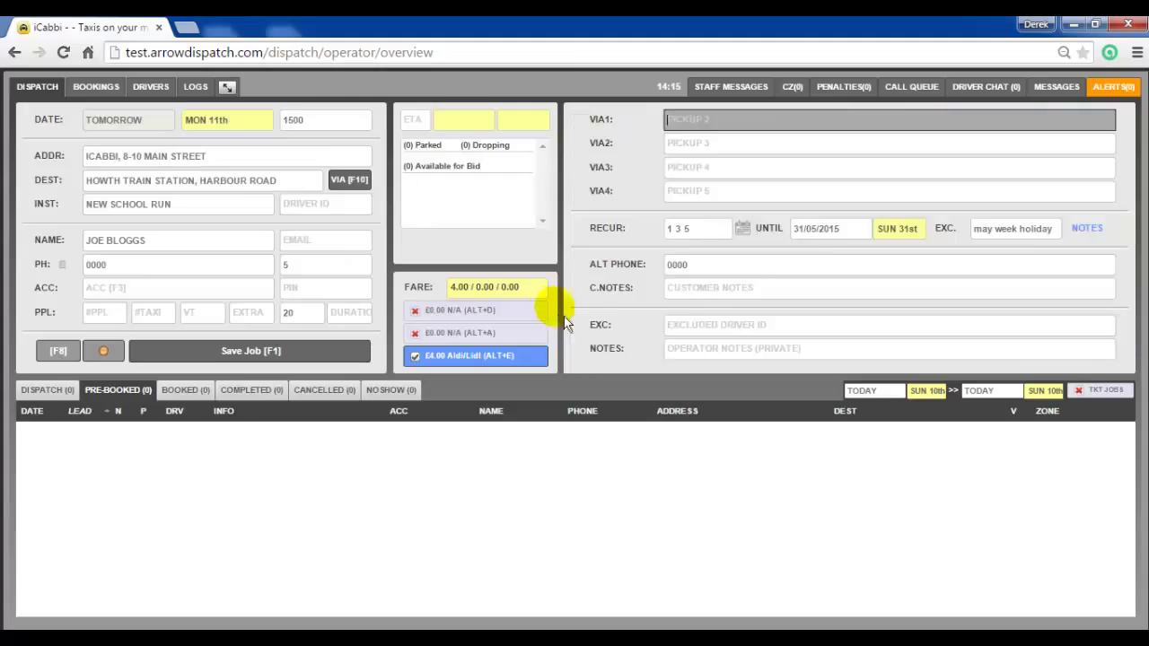
# Clear the "may week holiday" schedule exclusion from the recurring booking
pyautogui.click(1035, 230)
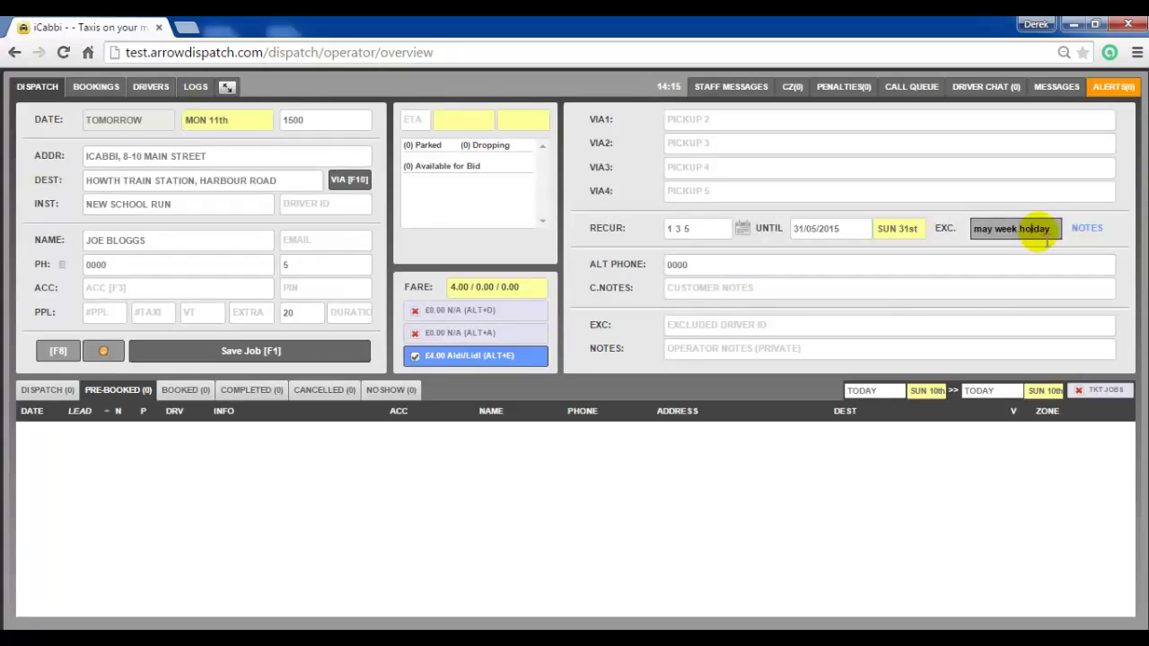
pyautogui.press('BackSpace')
pyautogui.press('BackSpace')
pyautogui.press('BackSpace')
pyautogui.press('BackSpace')
pyautogui.press('BackSpace')
pyautogui.press('BackSpace')
pyautogui.press('BackSpace')
pyautogui.press('BackSpace')
pyautogui.press('BackSpace')
pyautogui.press('BackSpace')
pyautogui.press('BackSpace')
pyautogui.press('BackSpace')
pyautogui.press('BackSpace')
pyautogui.press('BackSpace')
pyautogui.press('BackSpace')
pyautogui.press('BackSpace')
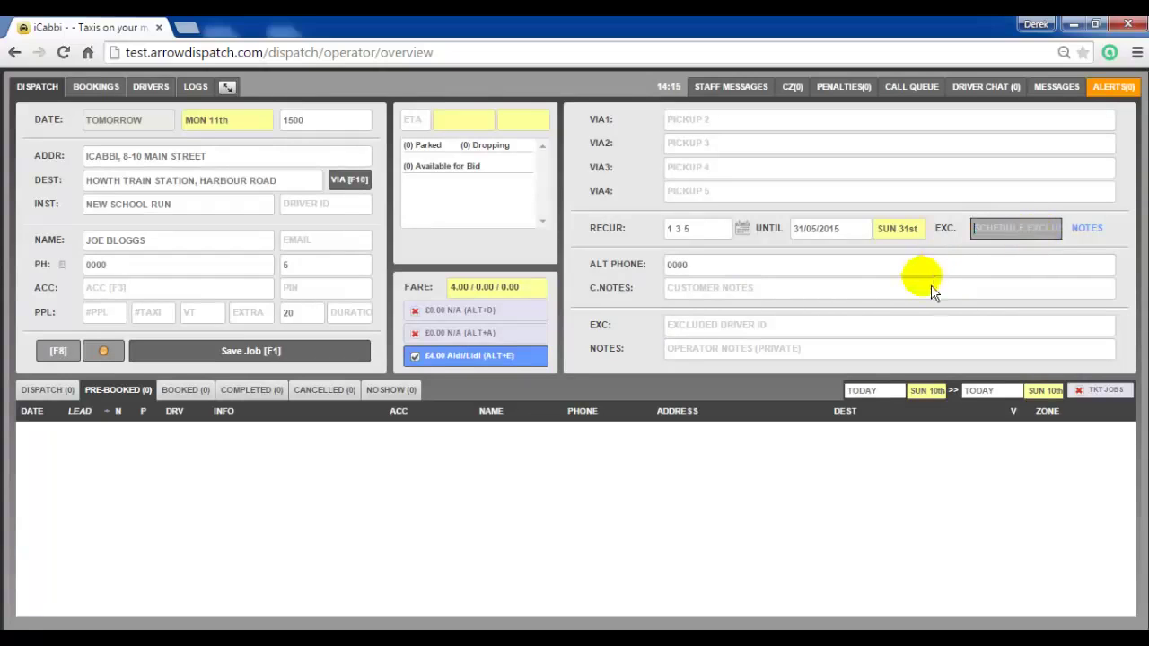
# Update all bookings in the series with the note "holiday cancelled" and confirm the schedule
pyautogui.press('F1')
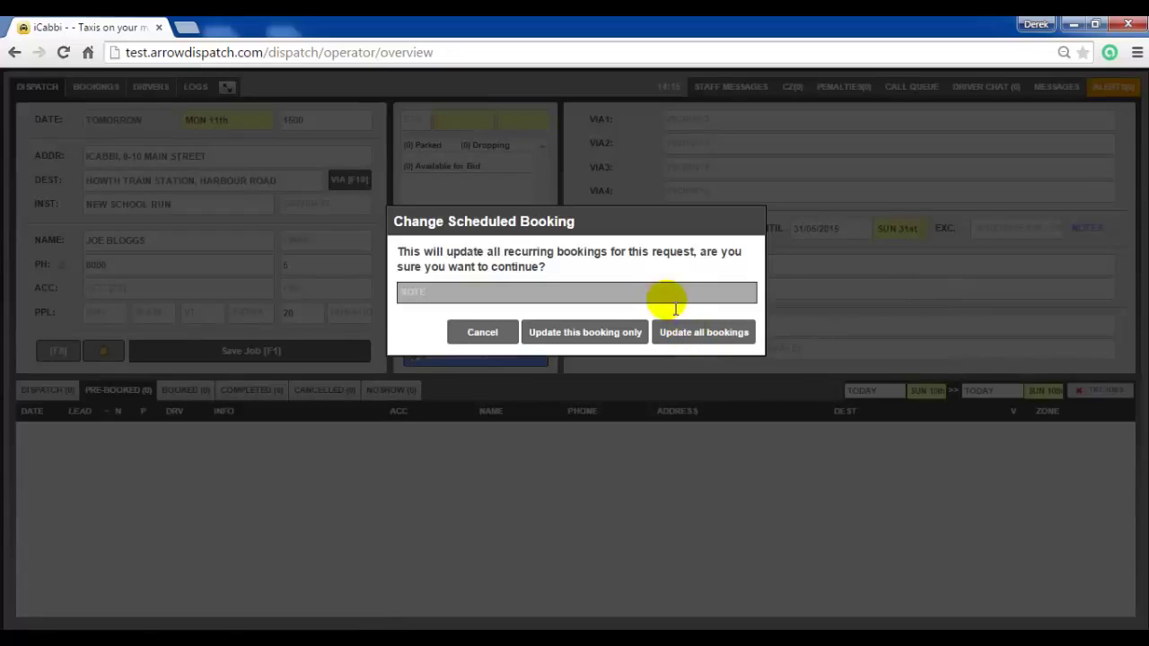
pyautogui.write('ho')
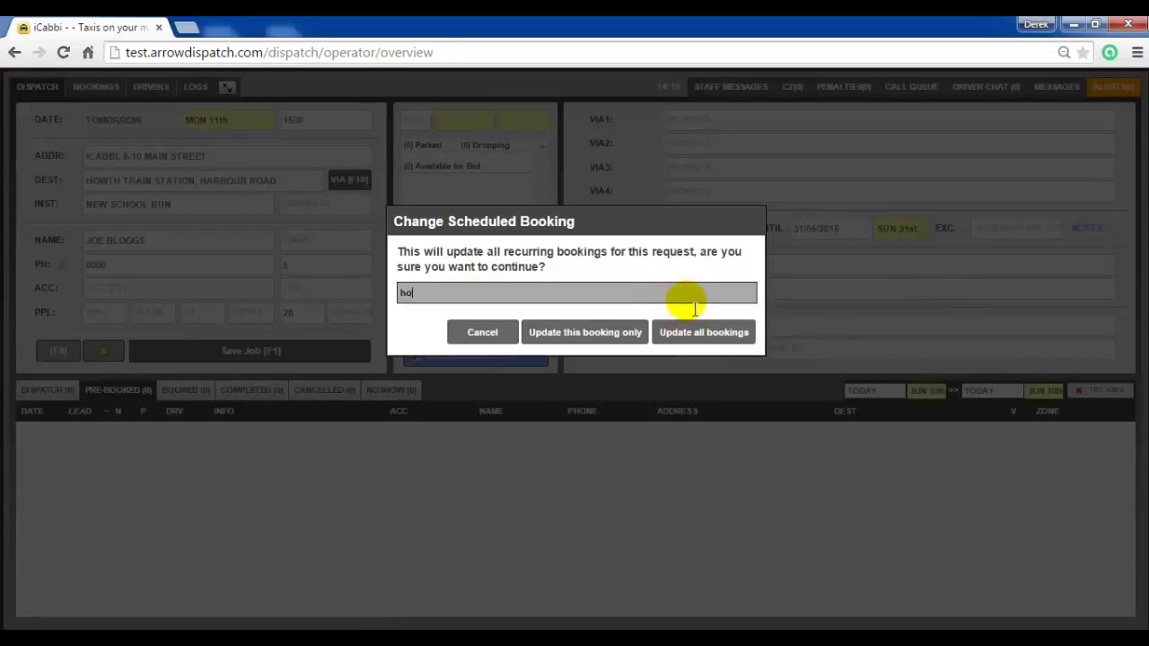
pyautogui.write('liday cancelled')
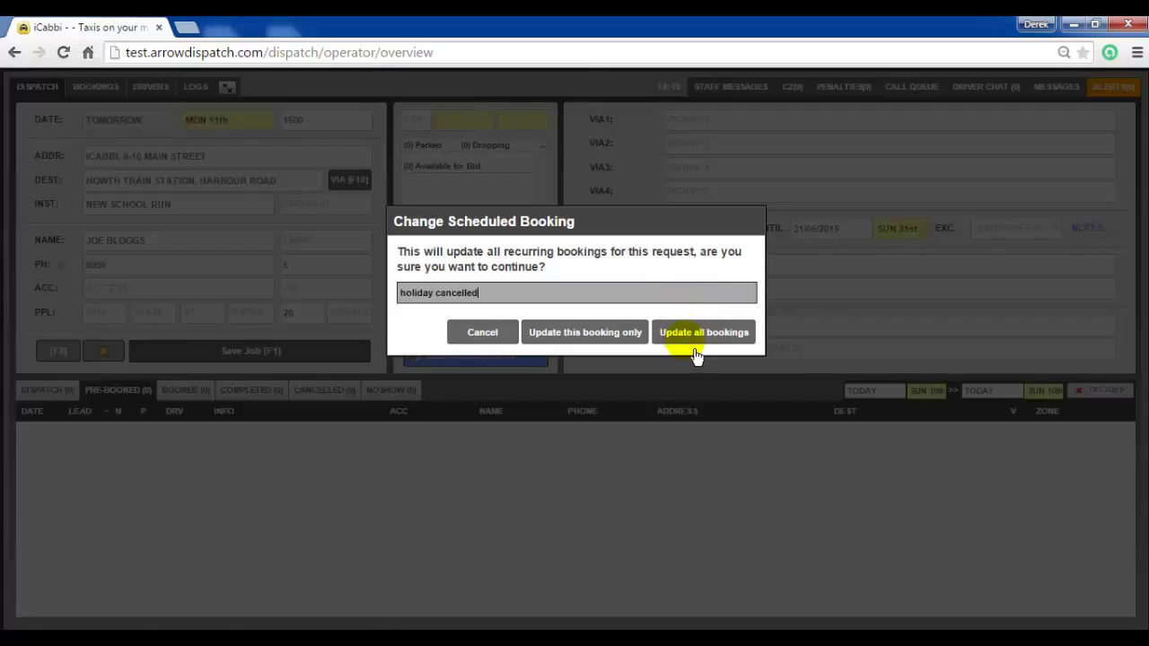
pyautogui.click(695, 353)
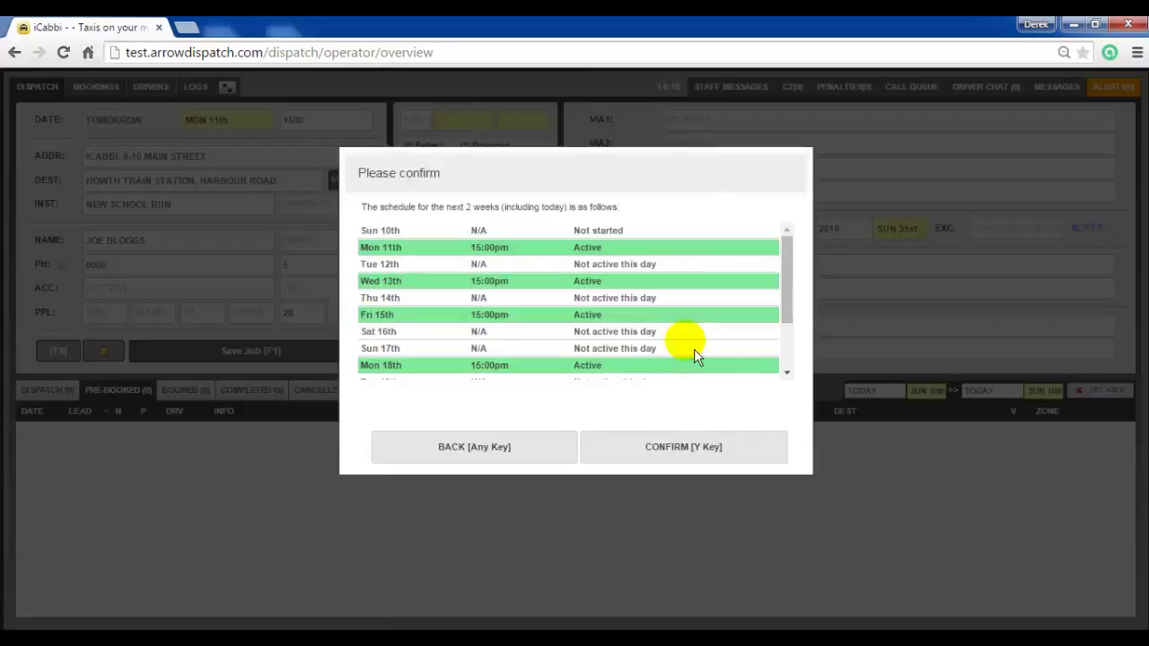
pyautogui.click(682, 448)
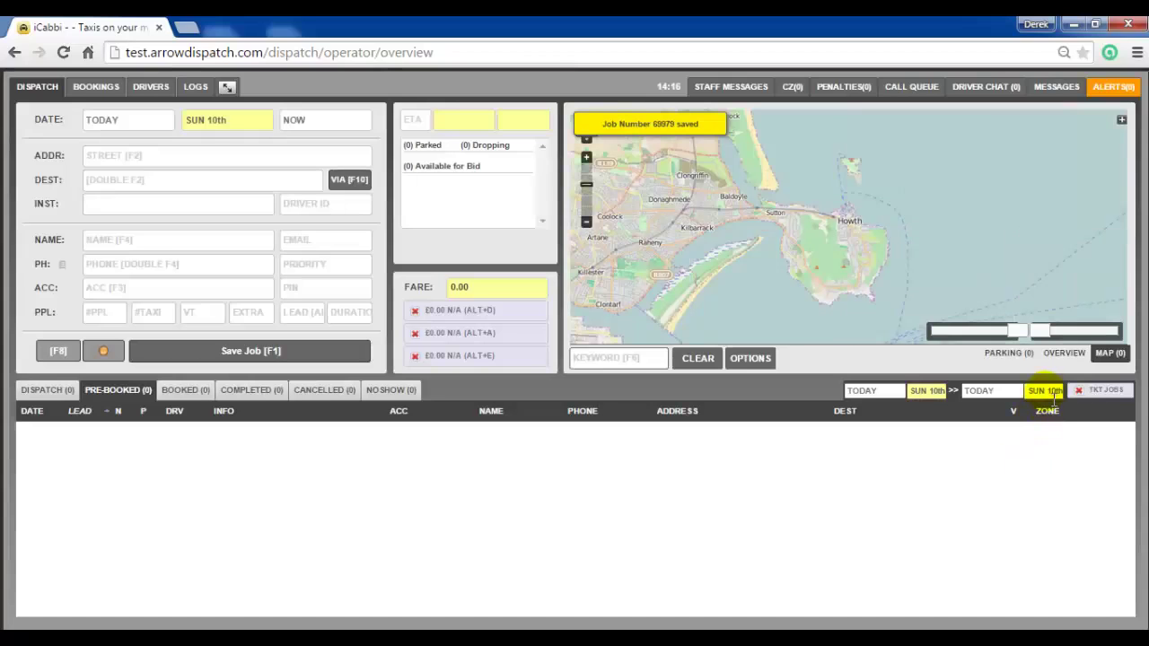
# List the pre-booked jobs until 31/05/2015 and check the 18/05, 25/05 and 27/05 entries
pyautogui.click(1054, 401)
pyautogui.click(977, 538)
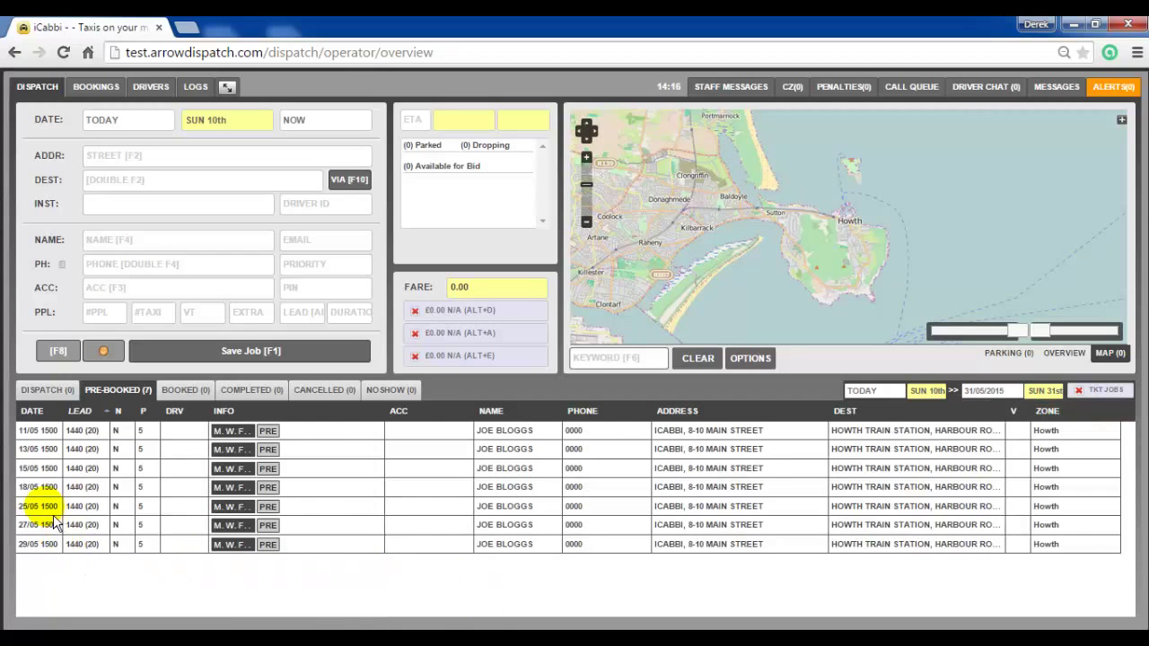
pyautogui.click(50, 507)
pyautogui.click(50, 519)
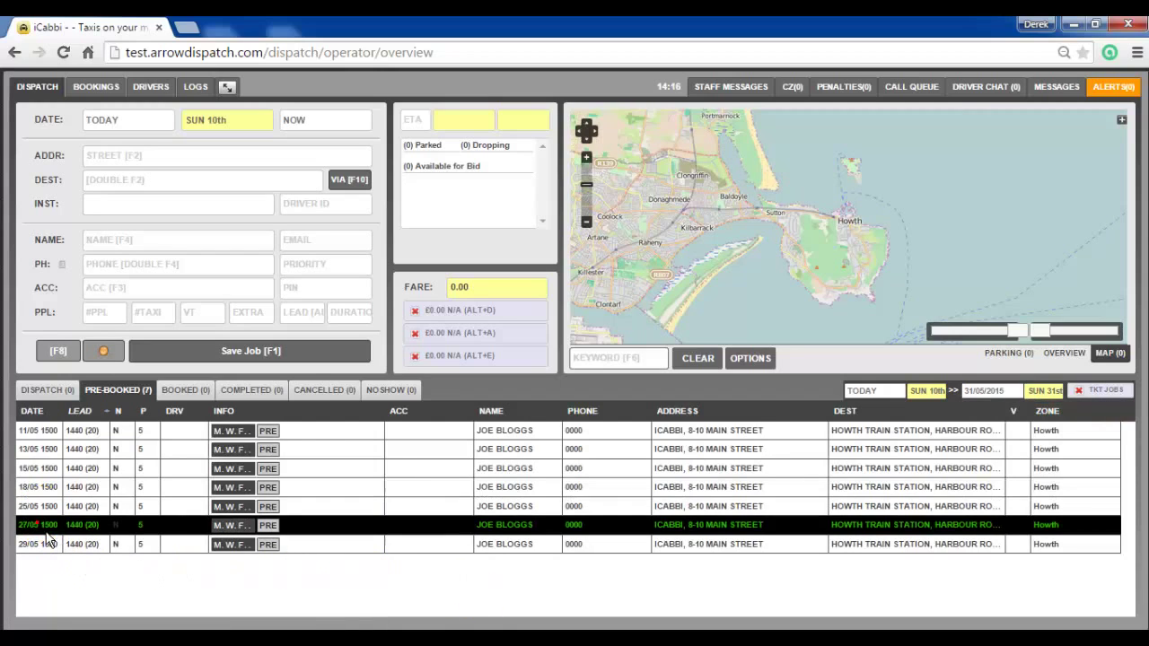
pyautogui.click(45, 489)
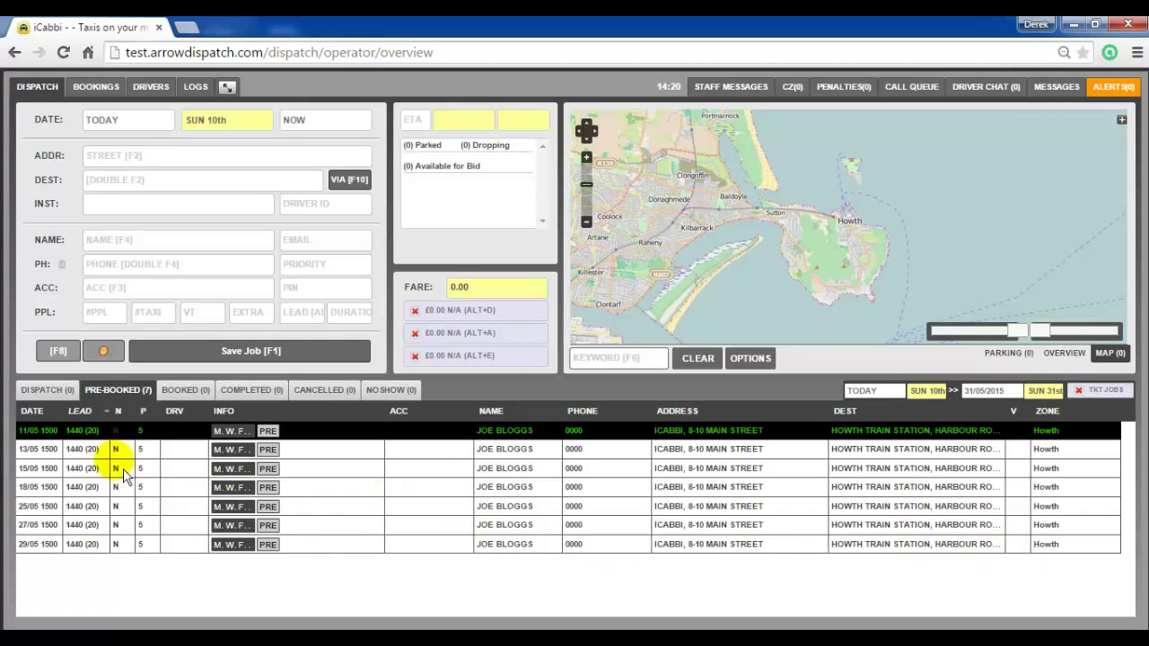
# Cancel only the 13/05 pre-booked job with the note "not needed on this day"
pyautogui.click(43, 449)
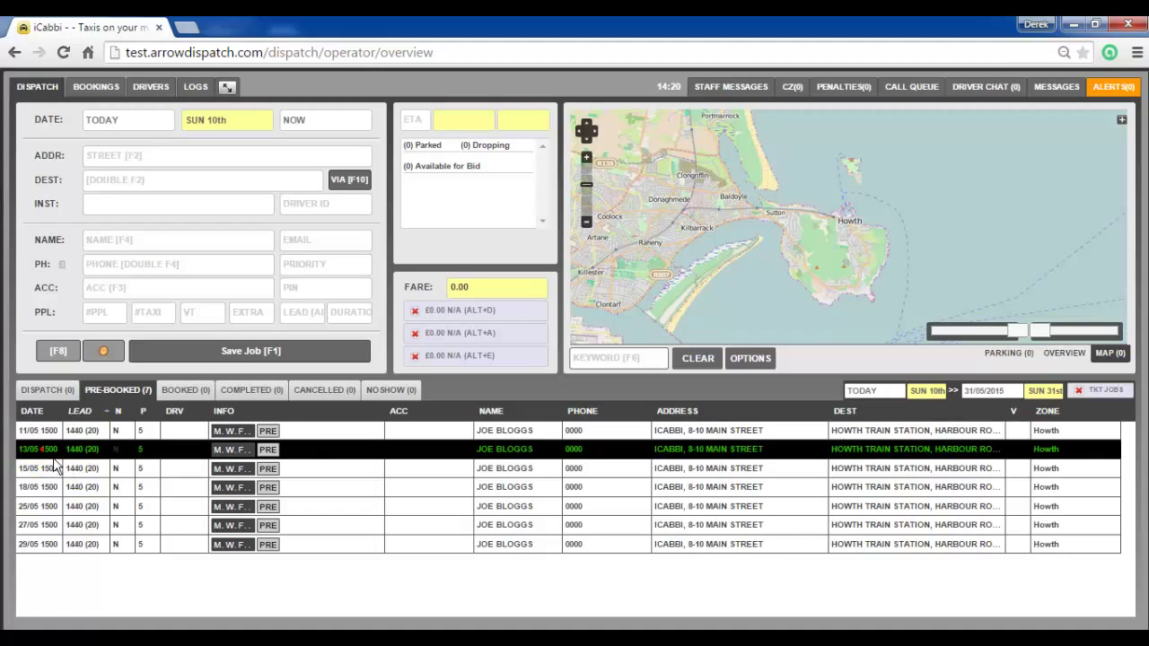
pyautogui.rightClick(375, 461)
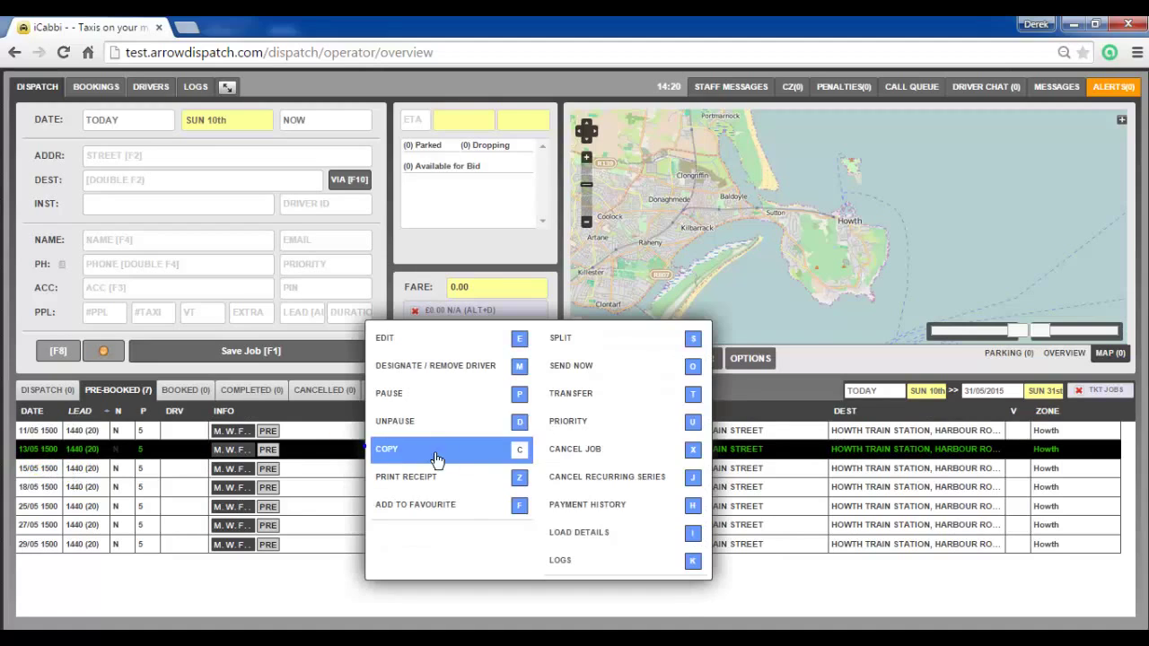
pyautogui.click(637, 452)
pyautogui.click(552, 275)
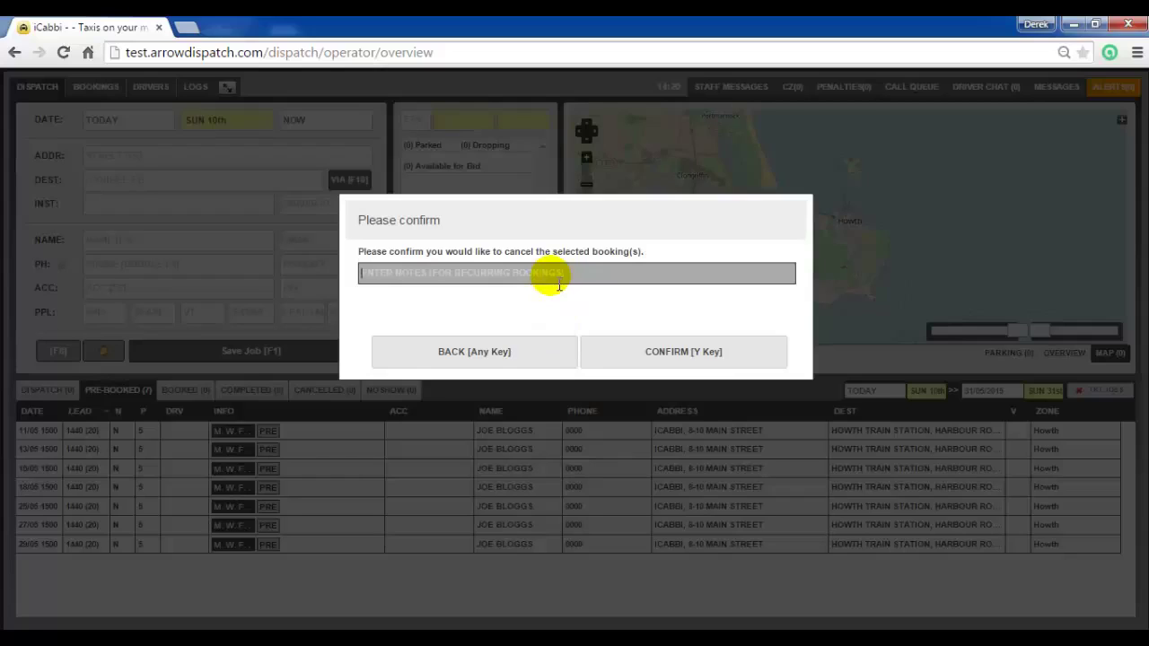
pyautogui.write('not needed on this day')
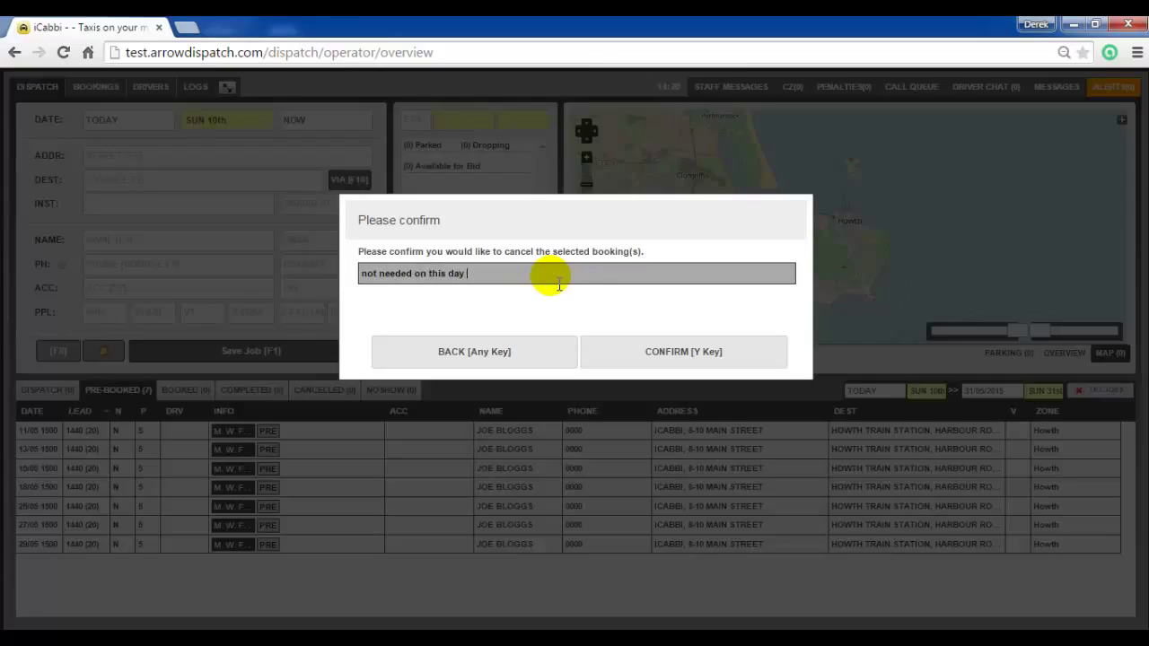
pyautogui.click(643, 357)
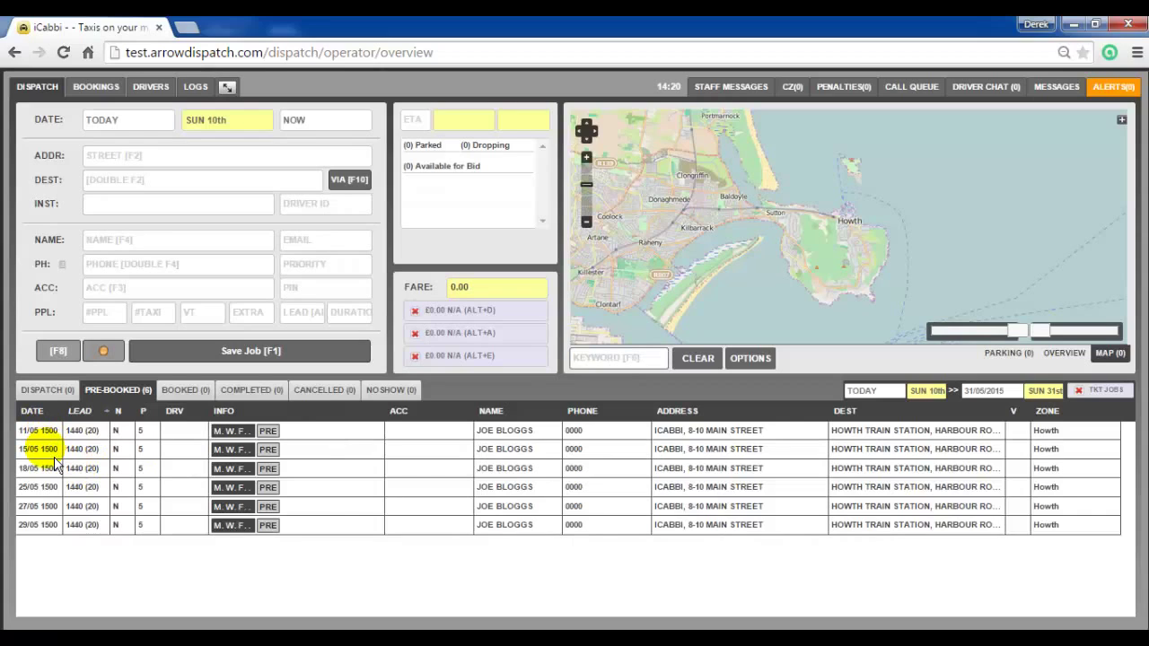
# Open the 18/05 pre-booked job for editing and dismiss the recurring booking notice
pyautogui.click(41, 432)
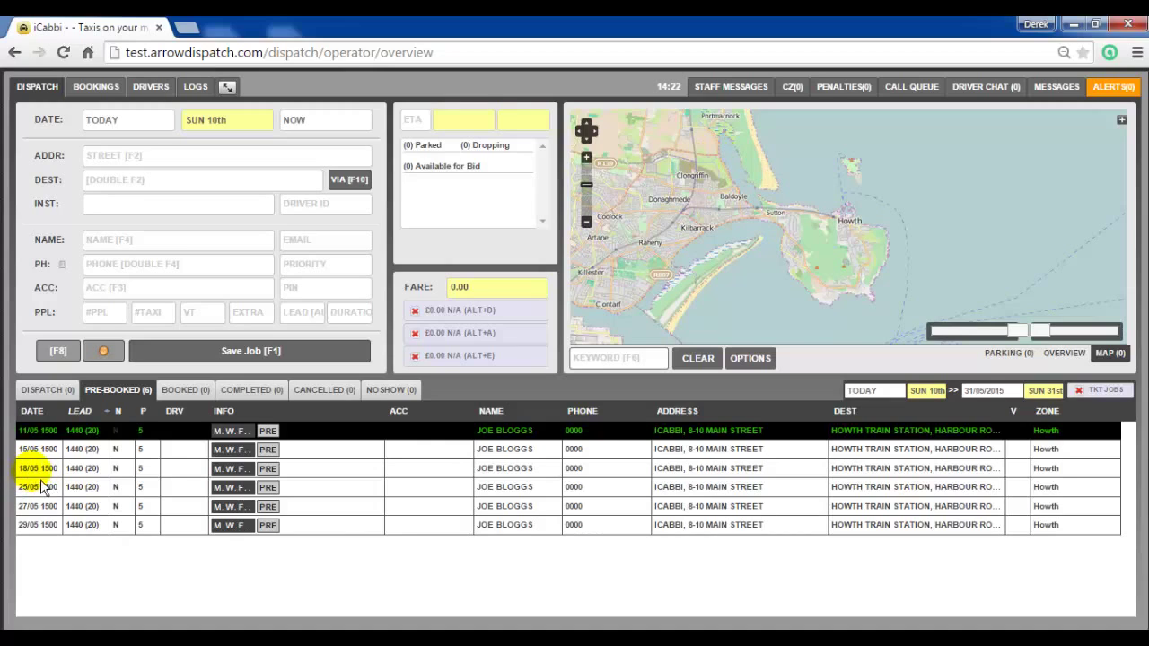
pyautogui.rightClick(519, 468)
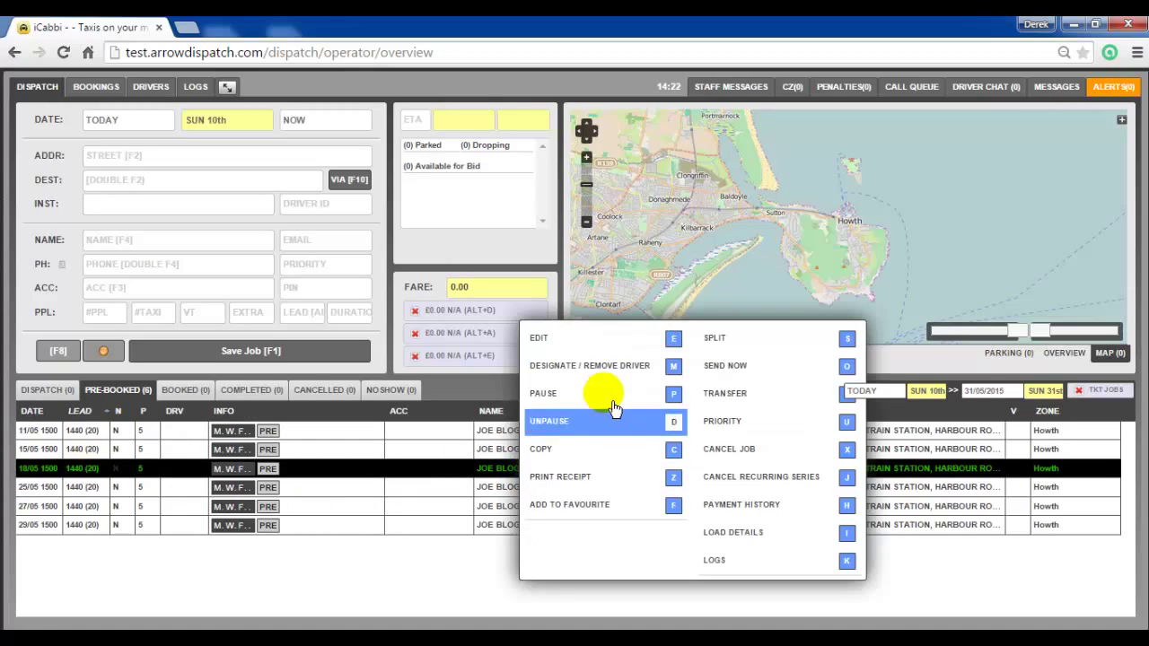
pyautogui.click(608, 358)
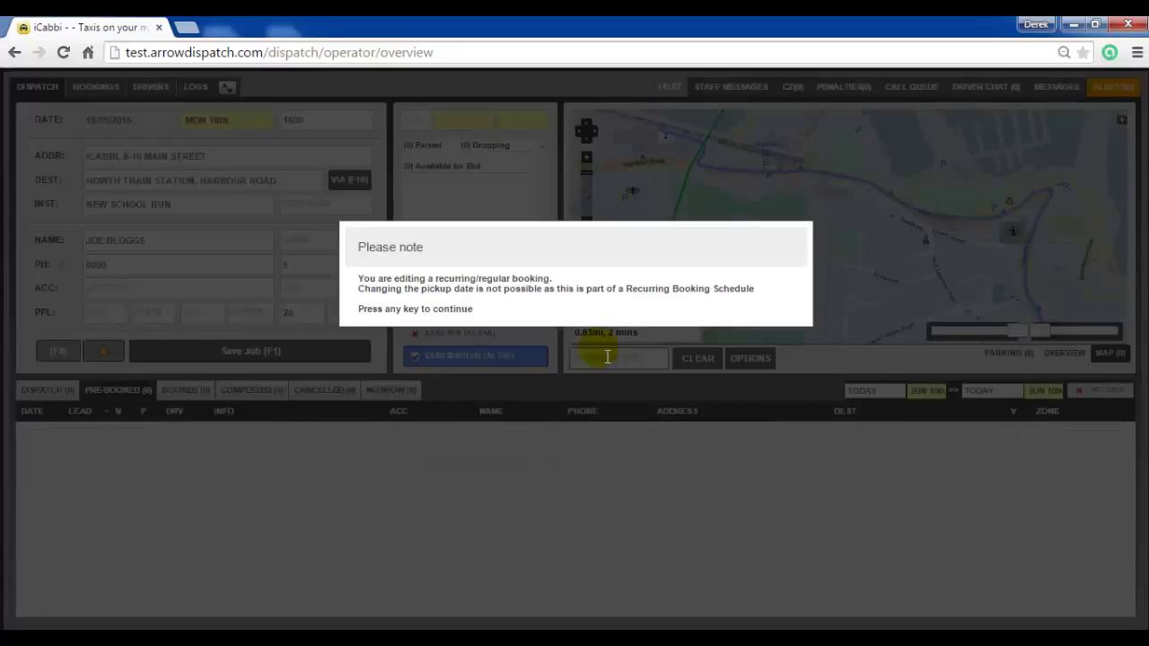
pyautogui.press('Return')
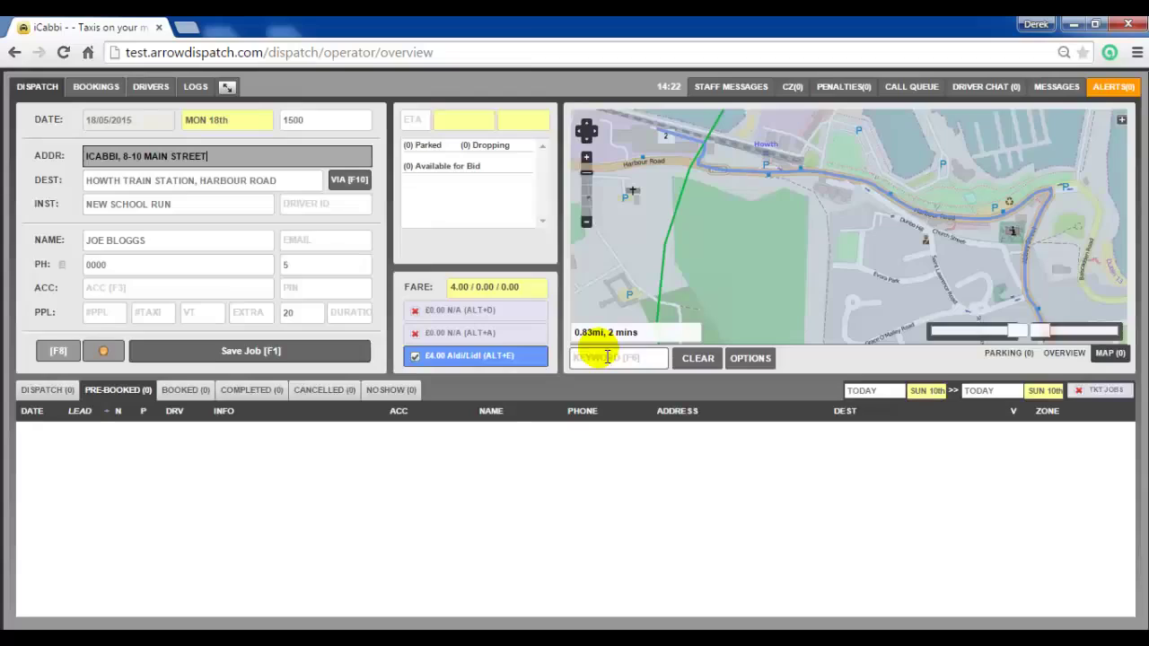
# Replace the surname in the 18/05 booking's customer name with a different one
pyautogui.click(174, 239)
pyautogui.moveTo(114, 252); pyautogui.dragTo(195, 252)
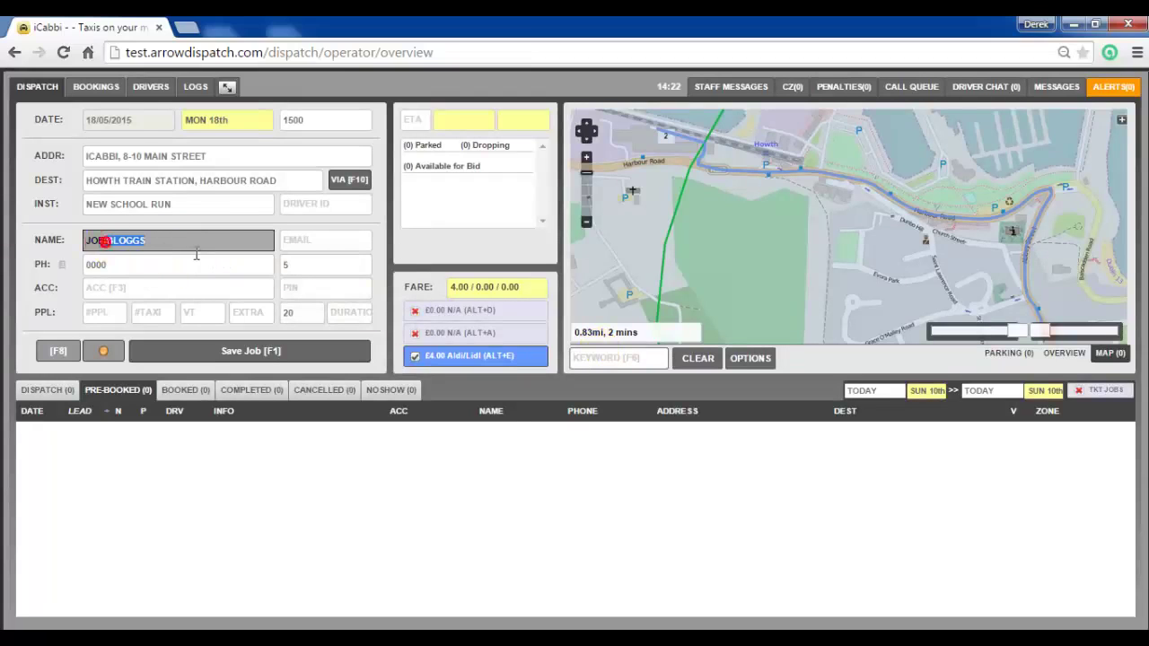
pyautogui.write('smith')
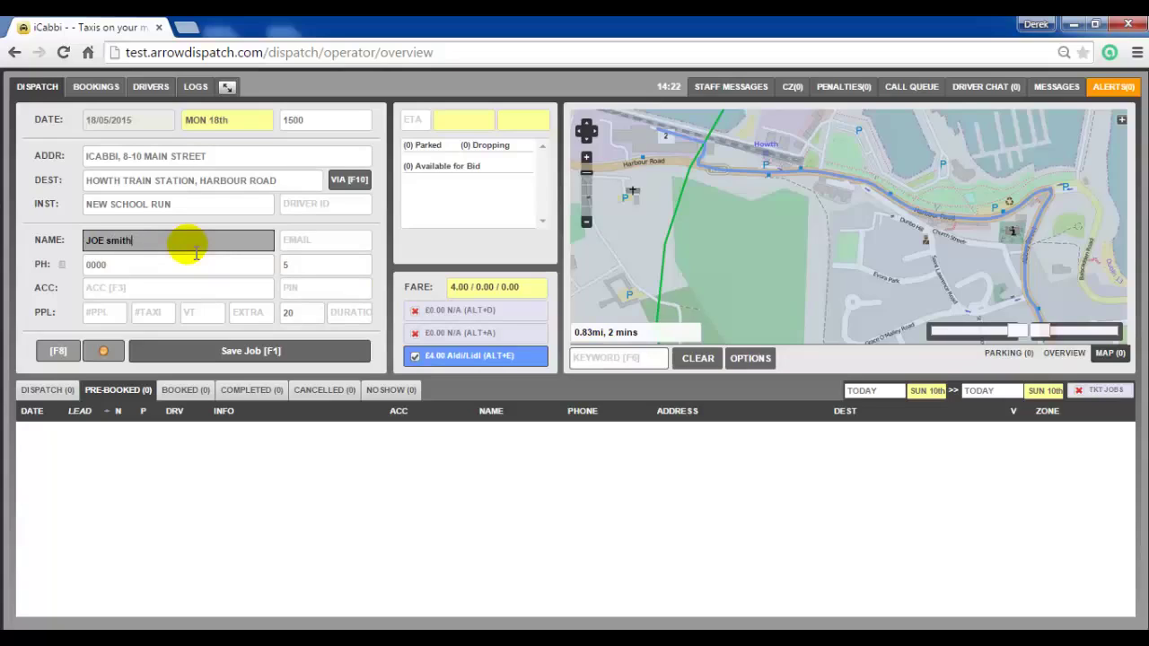
# Save the 18/05 booking change for this booking only, with the note "new passenger on this day only"
pyautogui.press('F1')
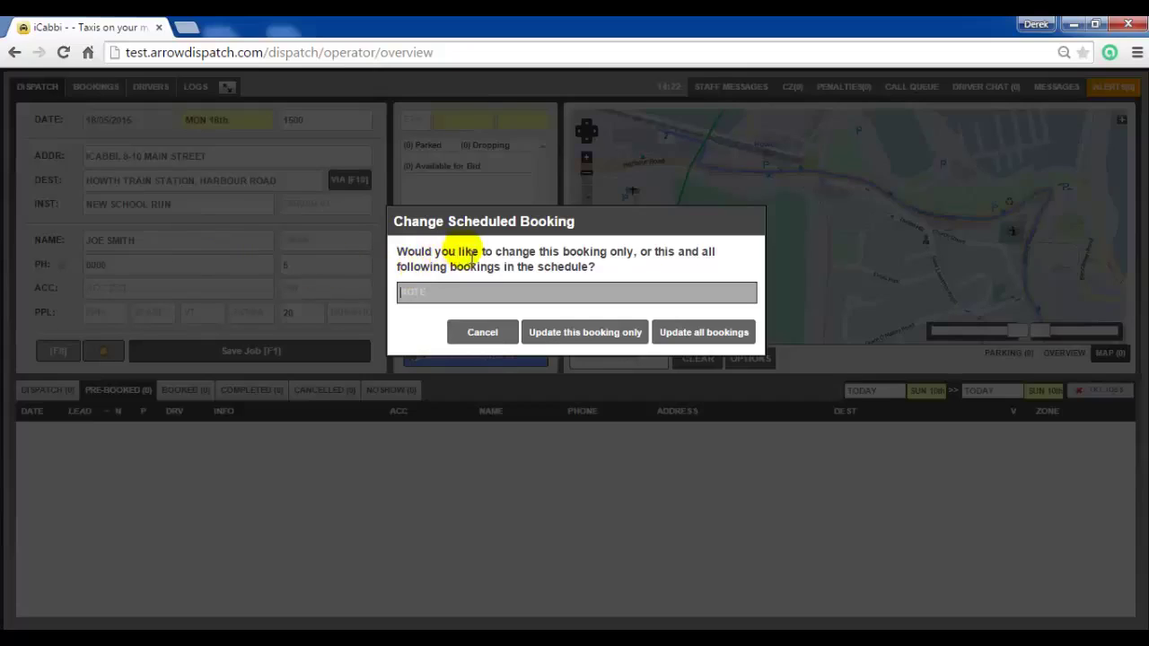
pyautogui.write('new passenger on this day only')
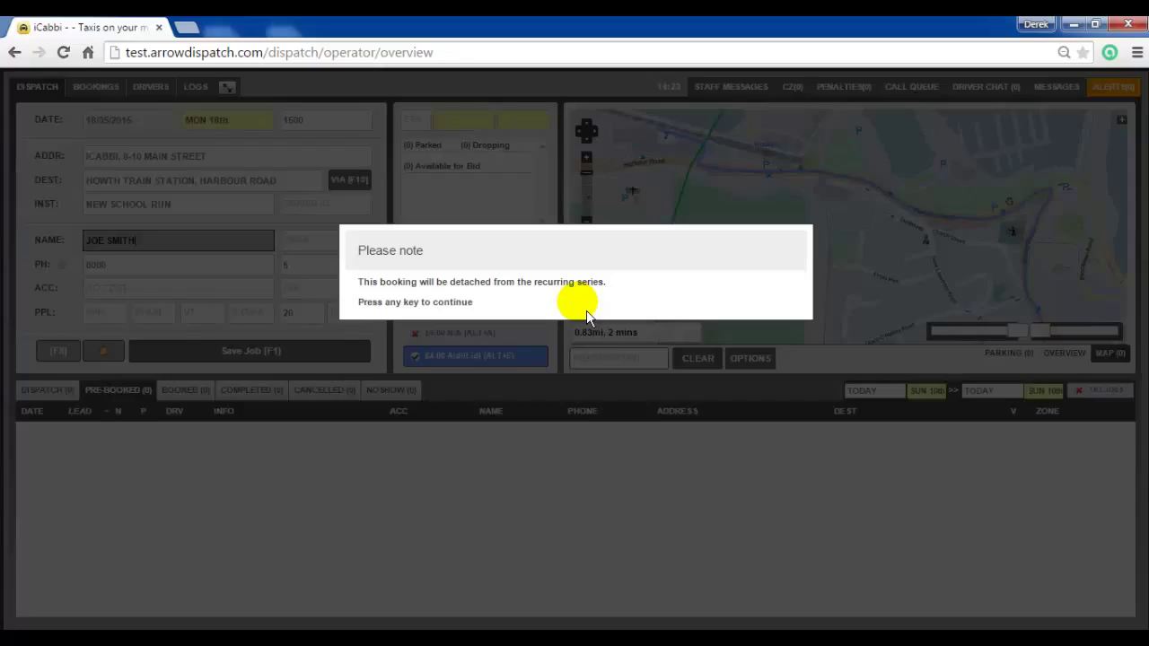
pyautogui.press('Return')
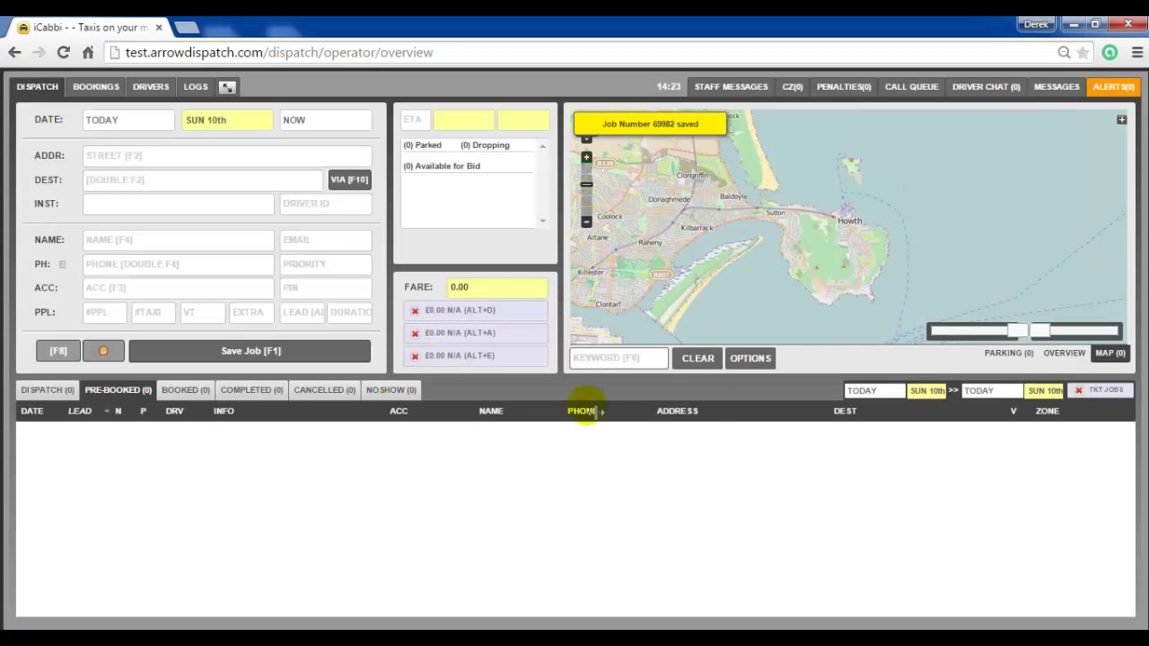
# List the pre-booked jobs until 31/05/2015 and review the edited 18/05 entry among the recurring ones
pyautogui.click(987, 392)
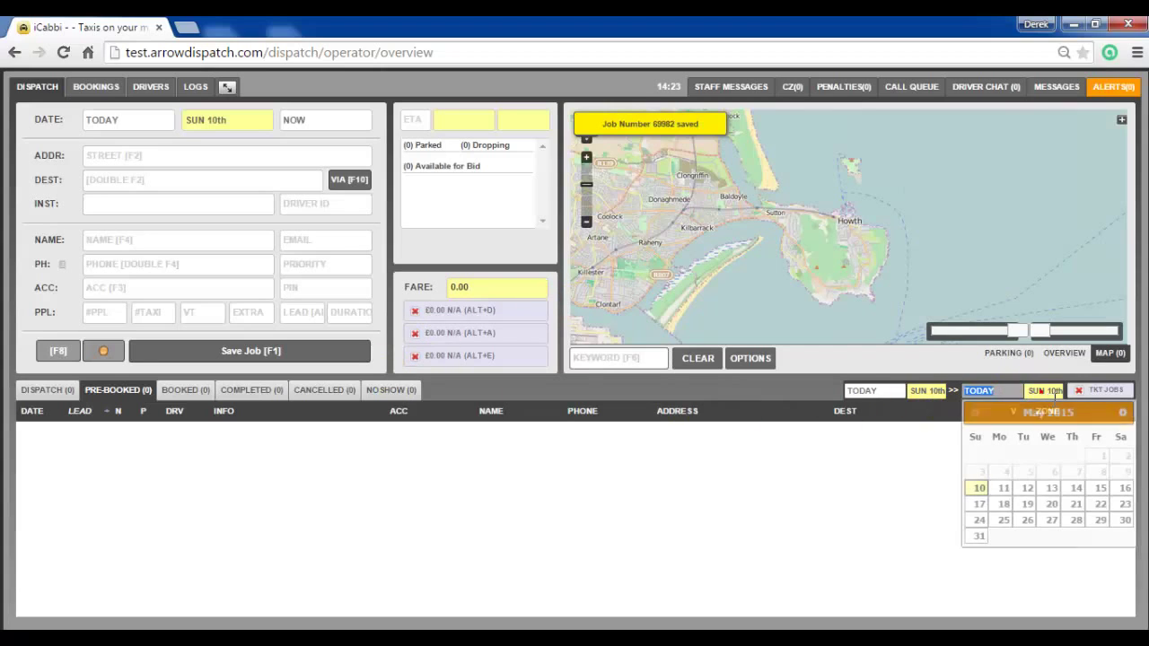
pyautogui.click(980, 537)
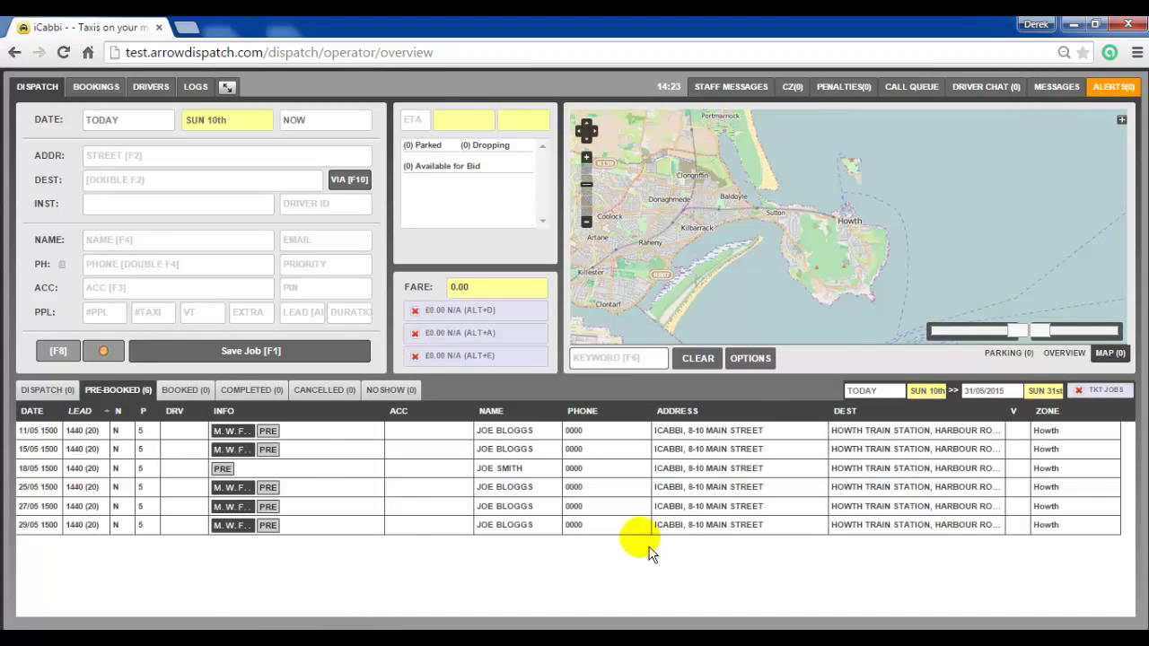
pyautogui.click(281, 476)
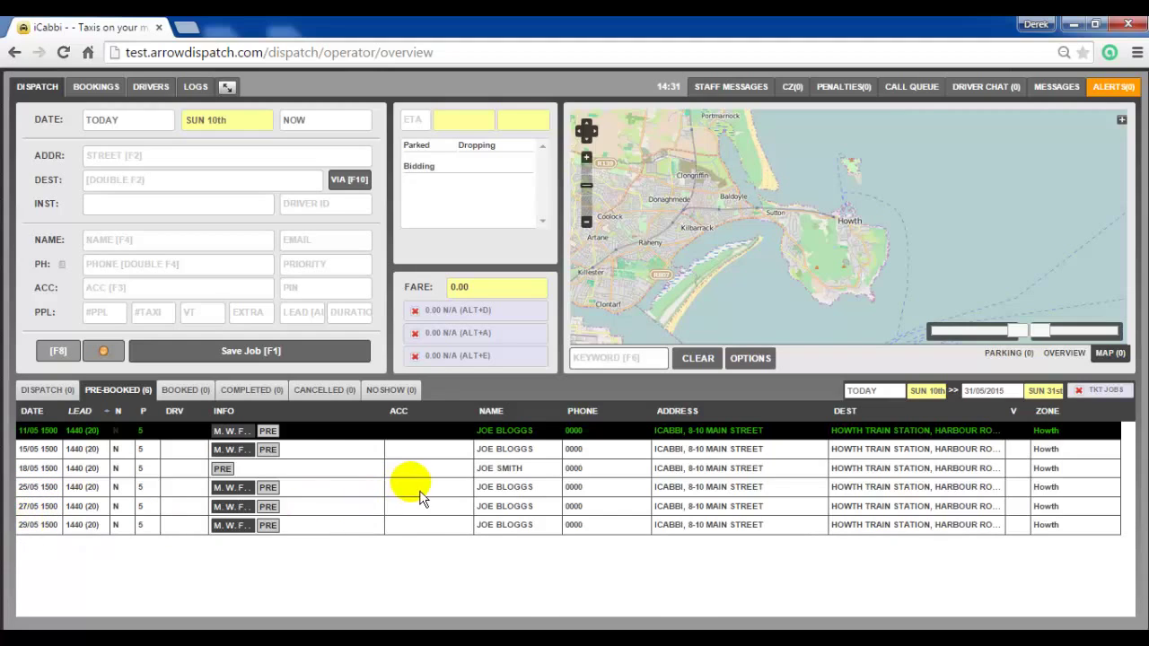
pyautogui.click(454, 533)
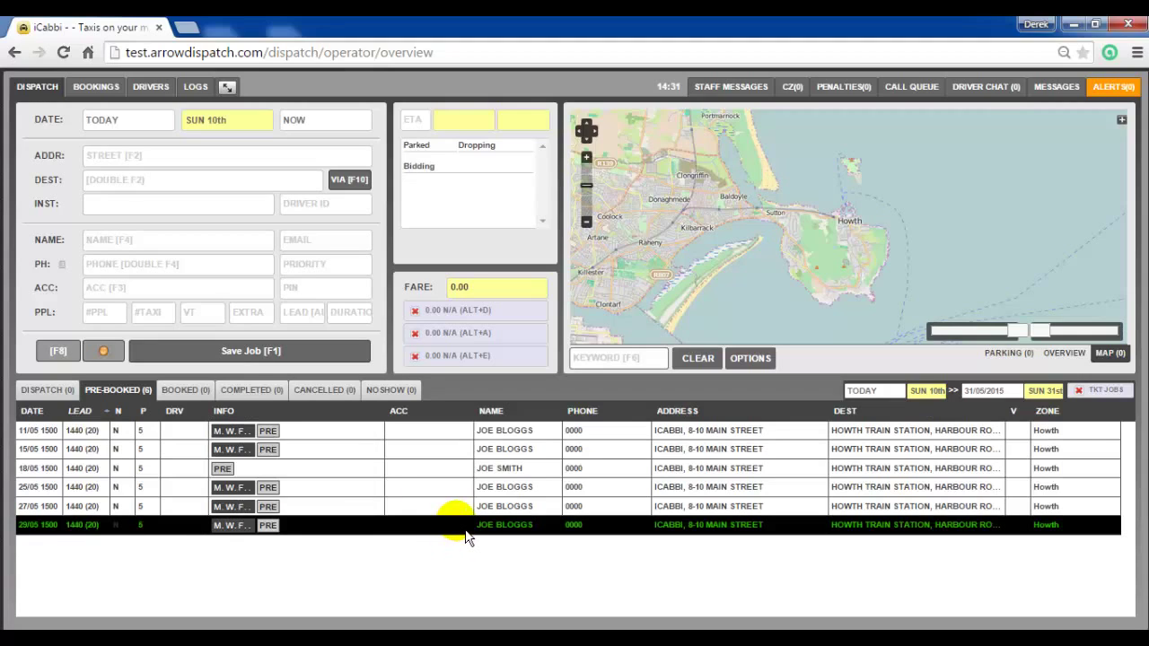
pyautogui.press('Delete')
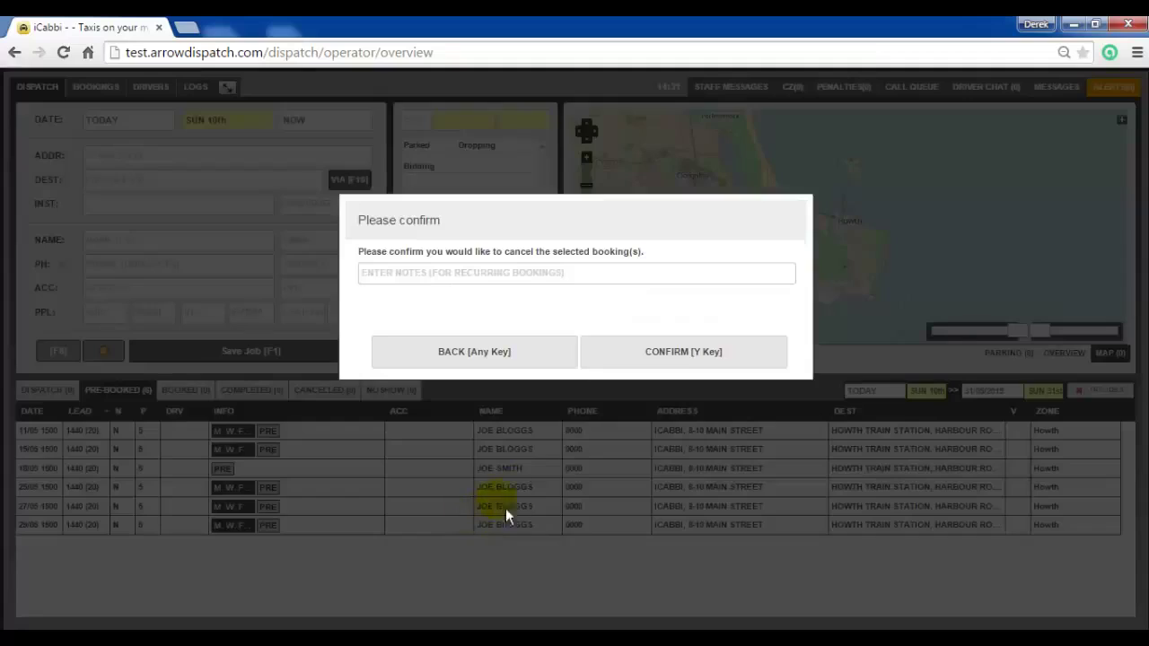
pyautogui.click(485, 368)
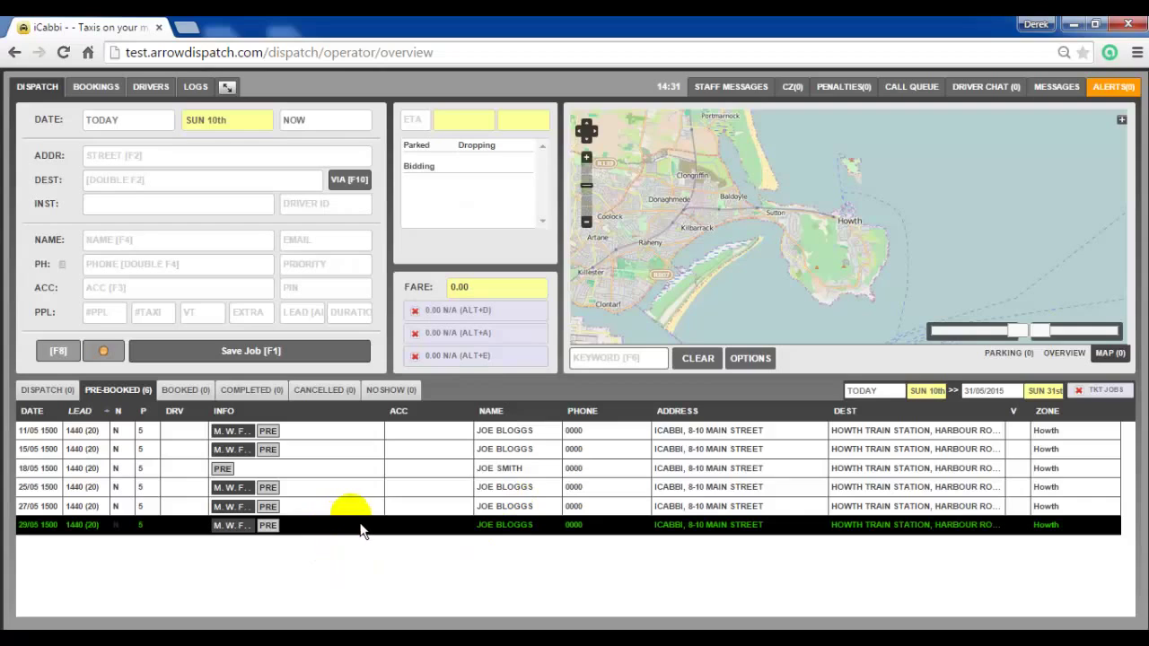
# Edit the 11/05 recurring job to set the series' end date to 28/05/2015 and update all bookings
pyautogui.click(529, 439)
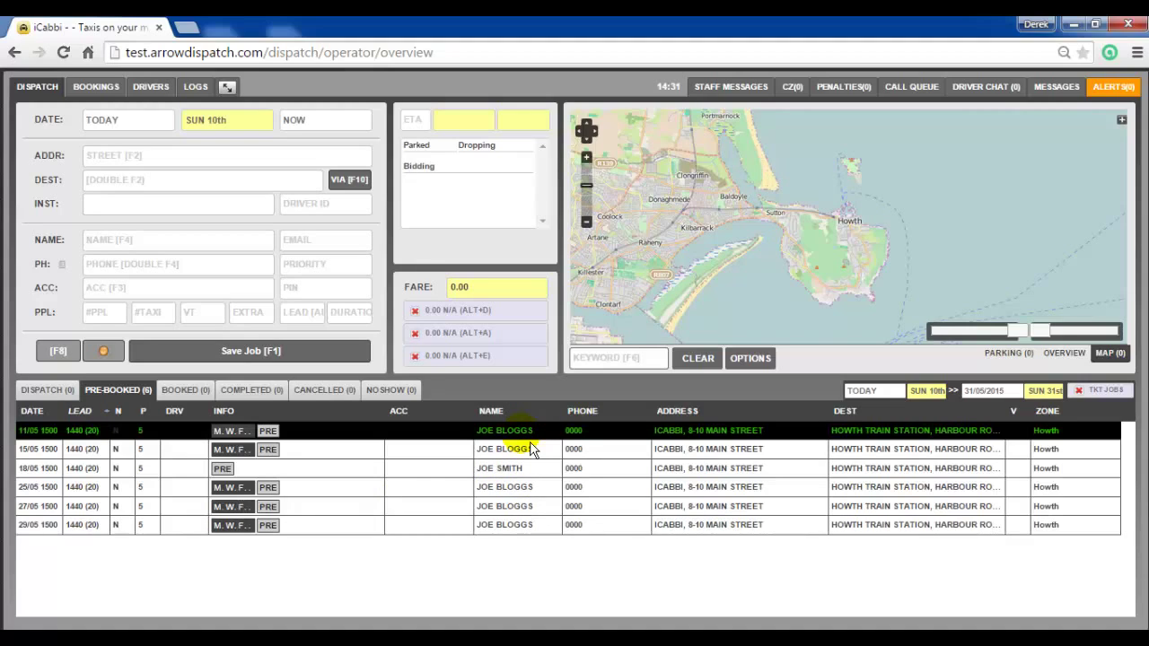
pyautogui.rightClick(529, 448)
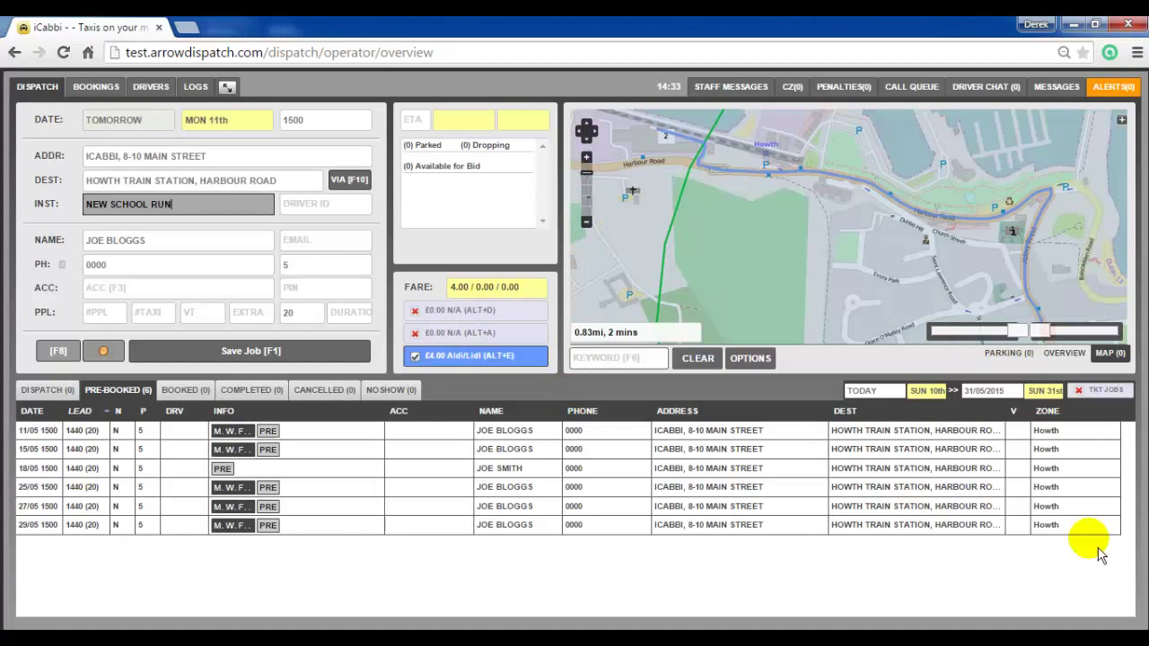
pyautogui.click(424, 330)
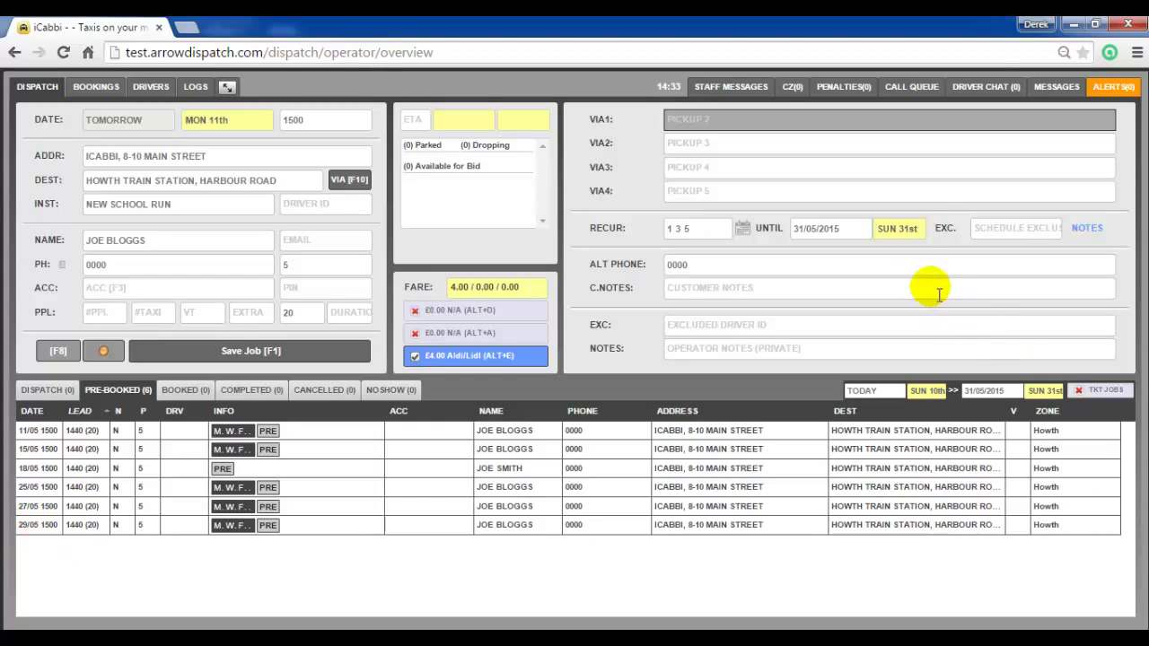
pyautogui.click(902, 232)
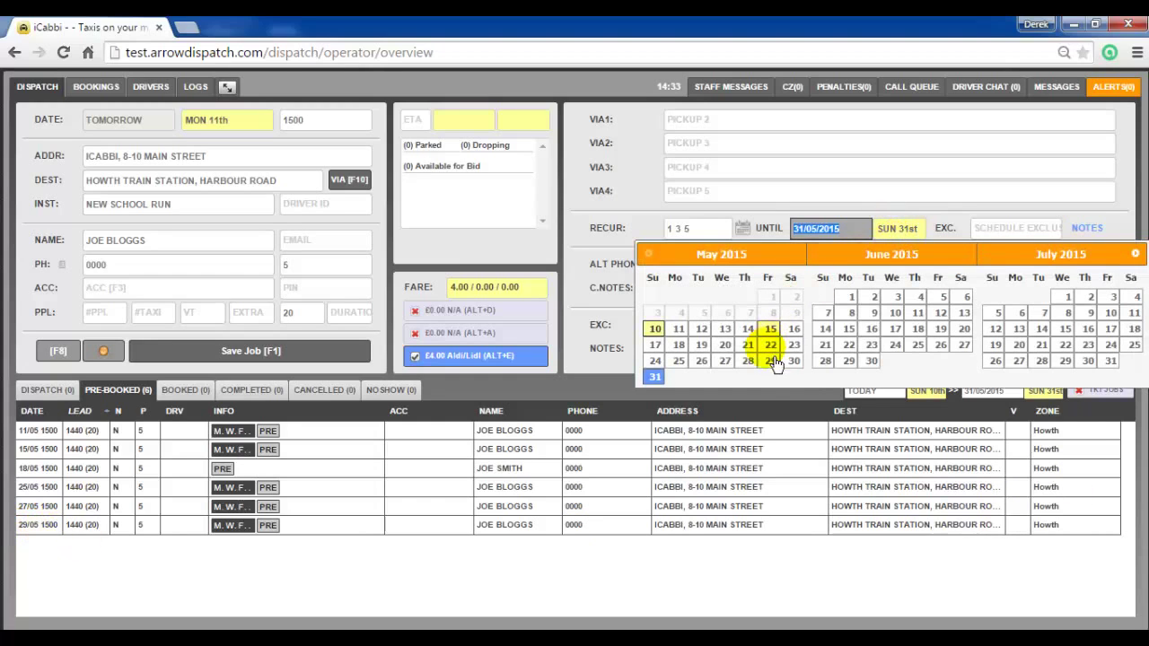
pyautogui.click(755, 369)
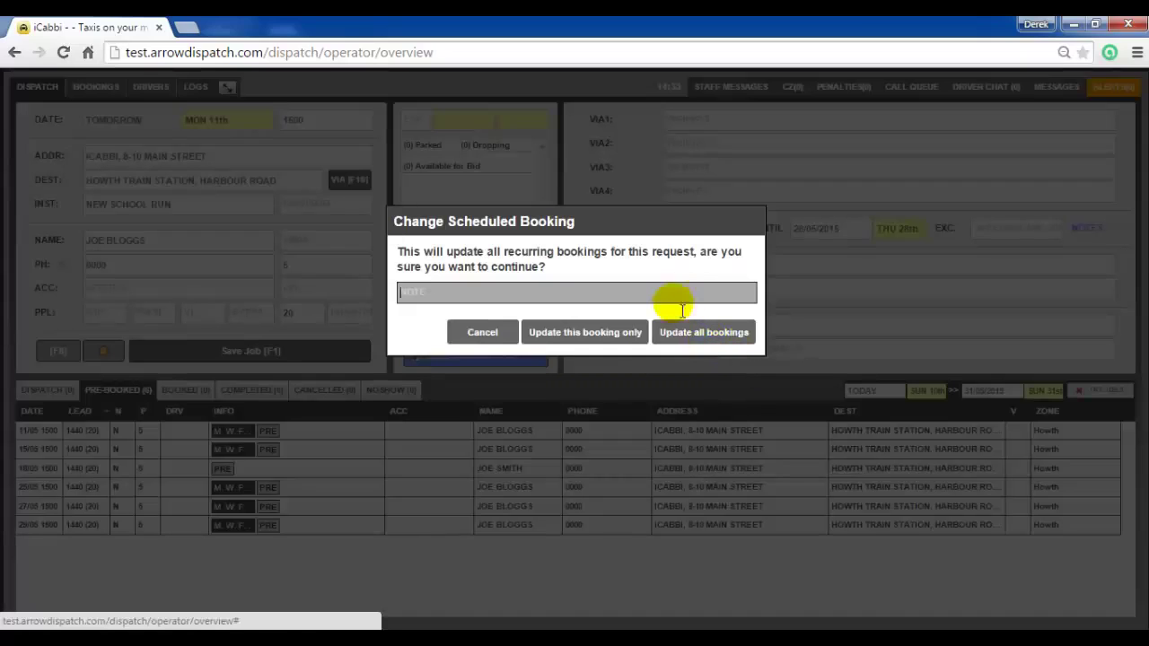
pyautogui.click(707, 344)
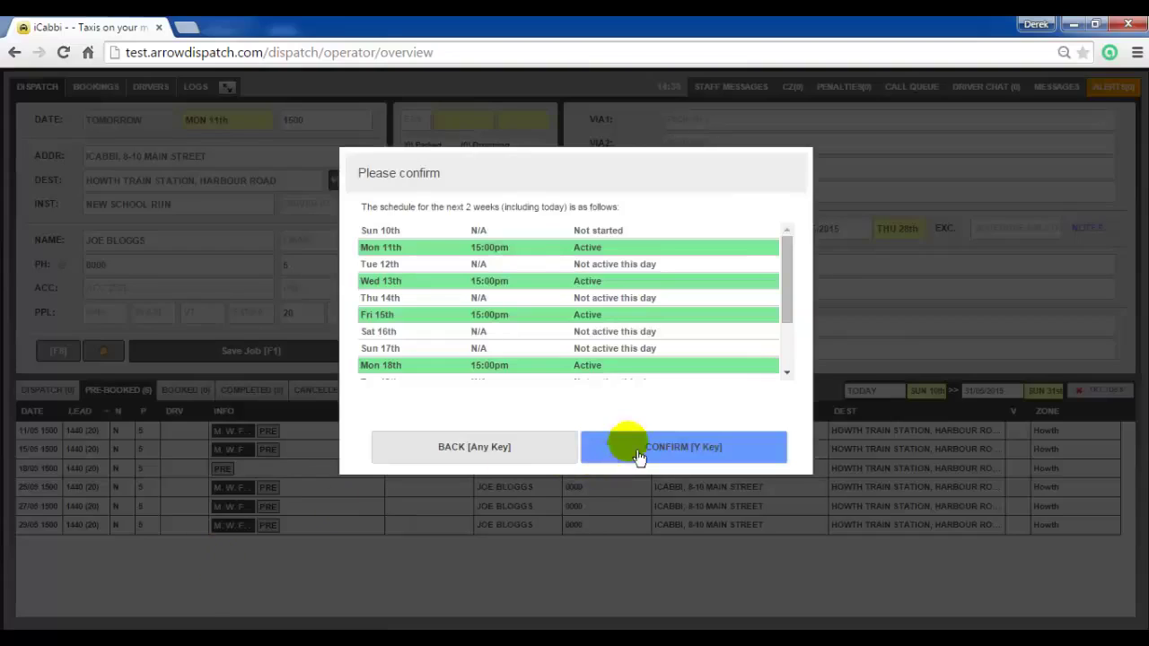
pyautogui.click(619, 448)
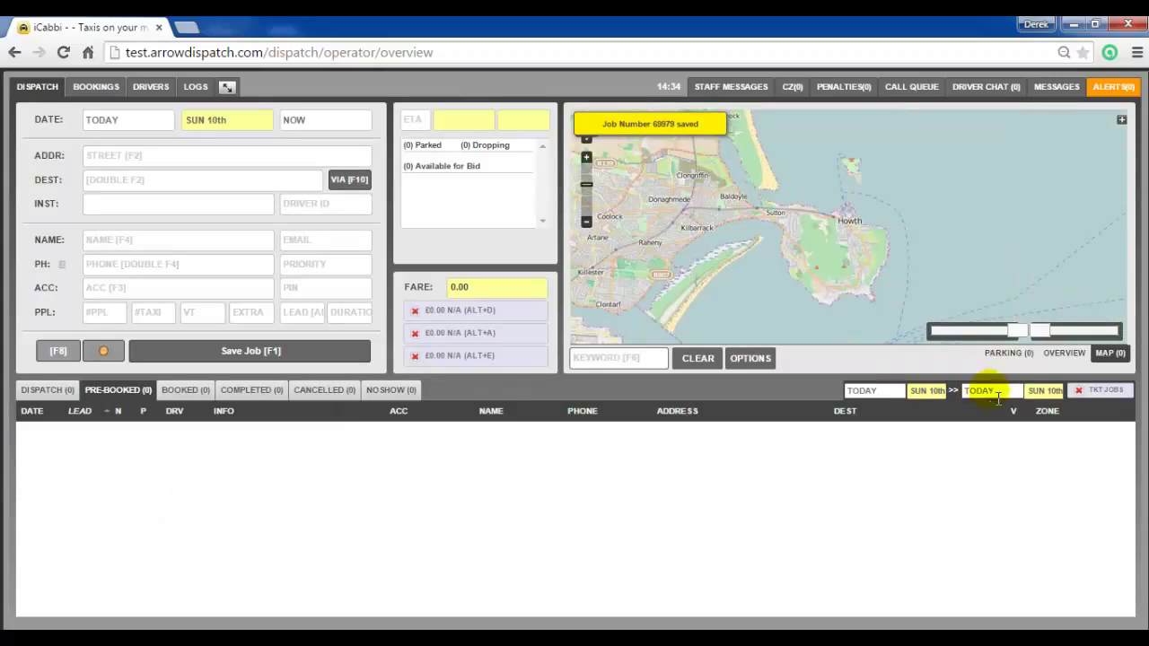
# List the pre-booked jobs until 31/05/2015 and cancel the recurring series from the 25/05 job with the note "not needed anymore"
pyautogui.click(996, 392)
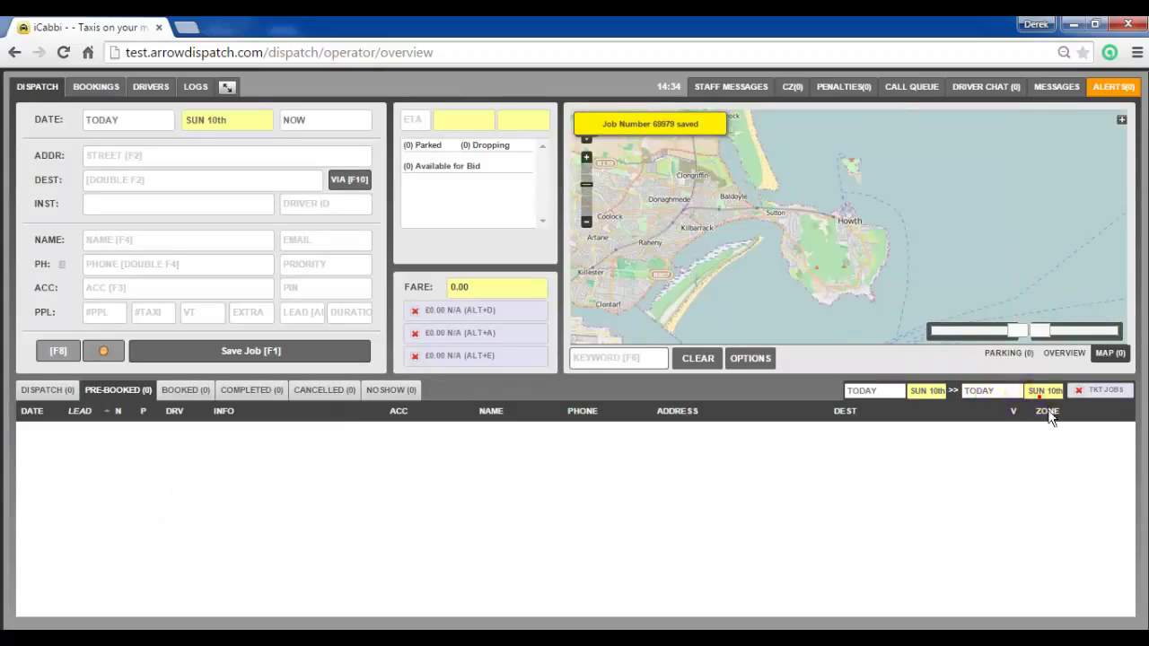
pyautogui.click(978, 535)
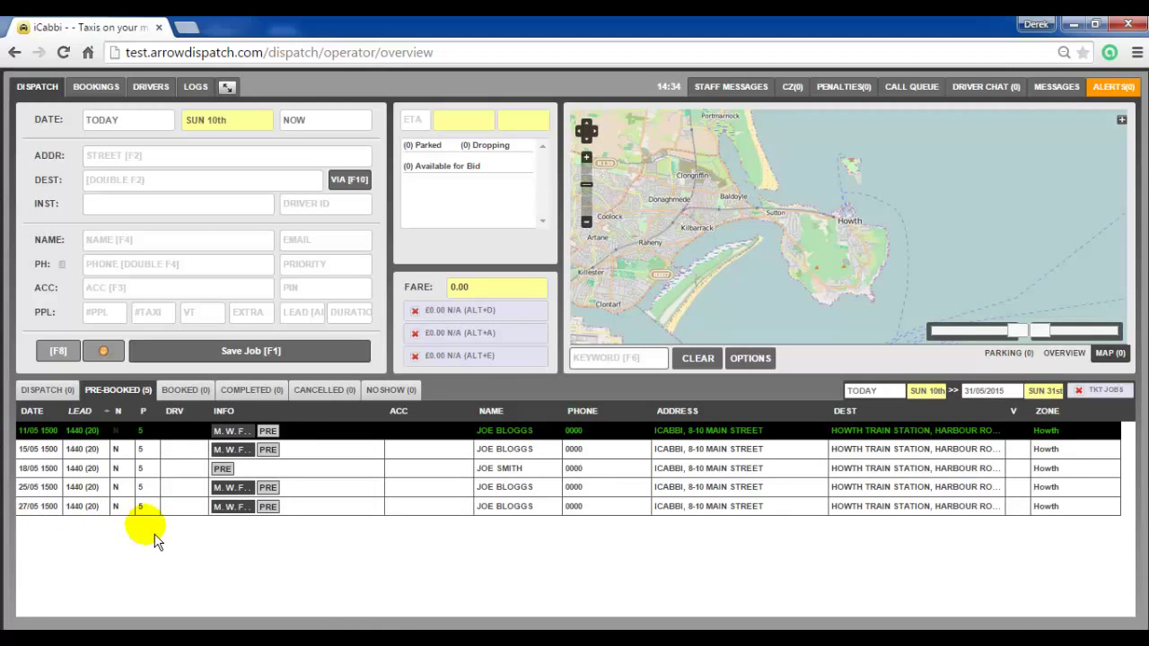
pyautogui.rightClick(515, 490)
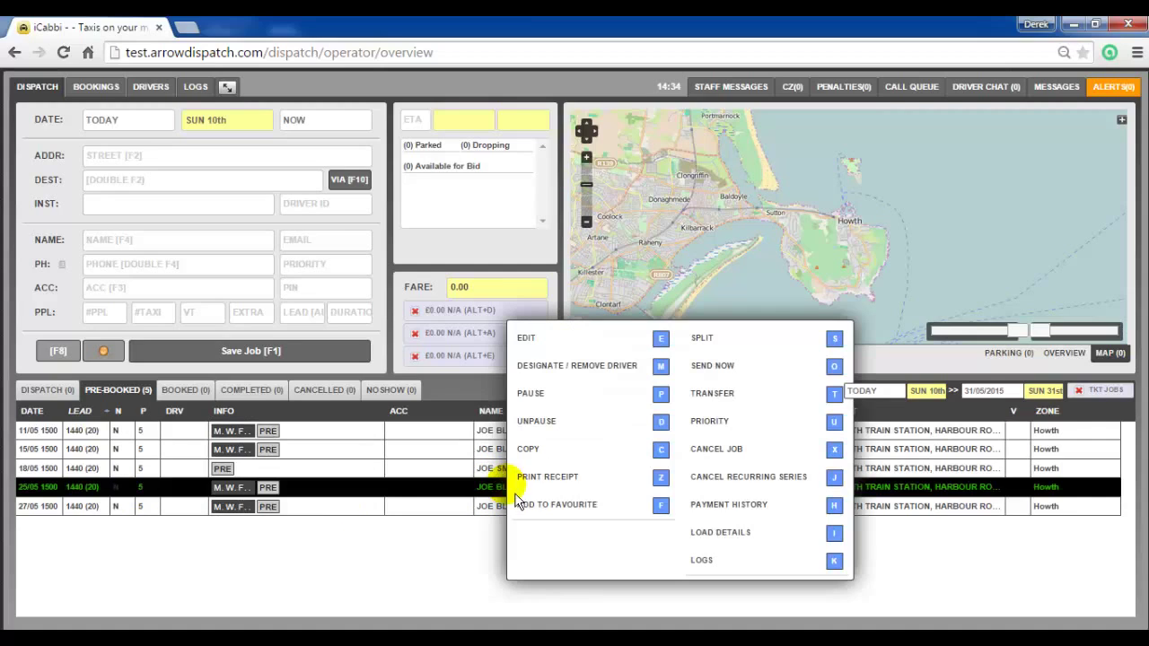
pyautogui.click(754, 483)
pyautogui.click(581, 283)
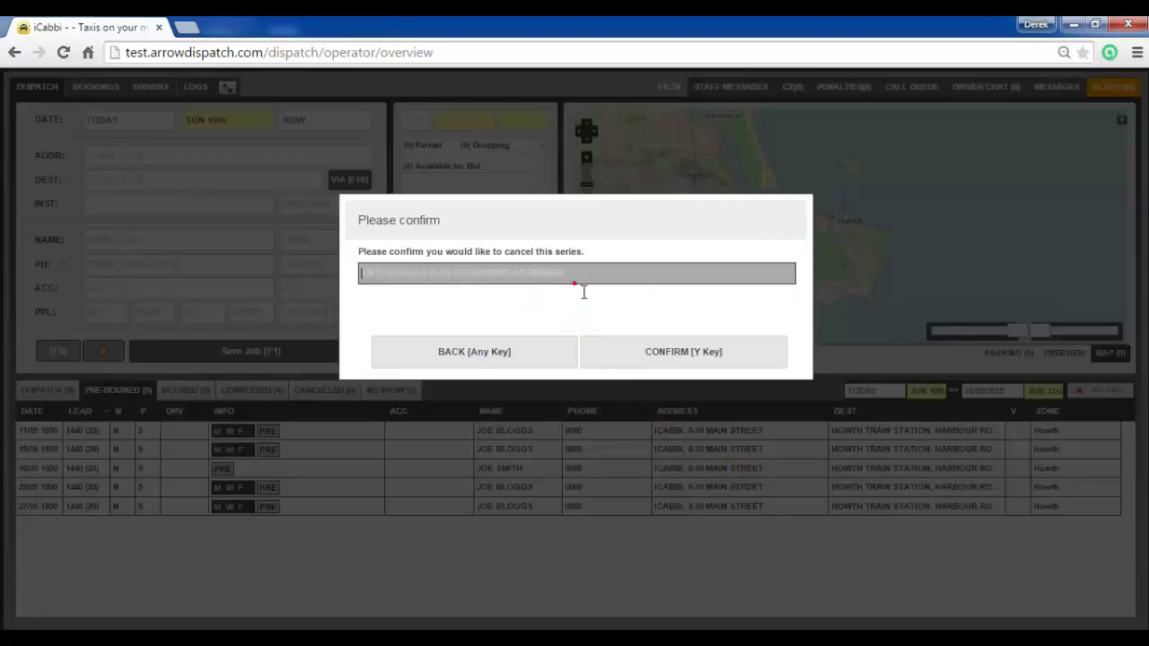
pyautogui.write('not')
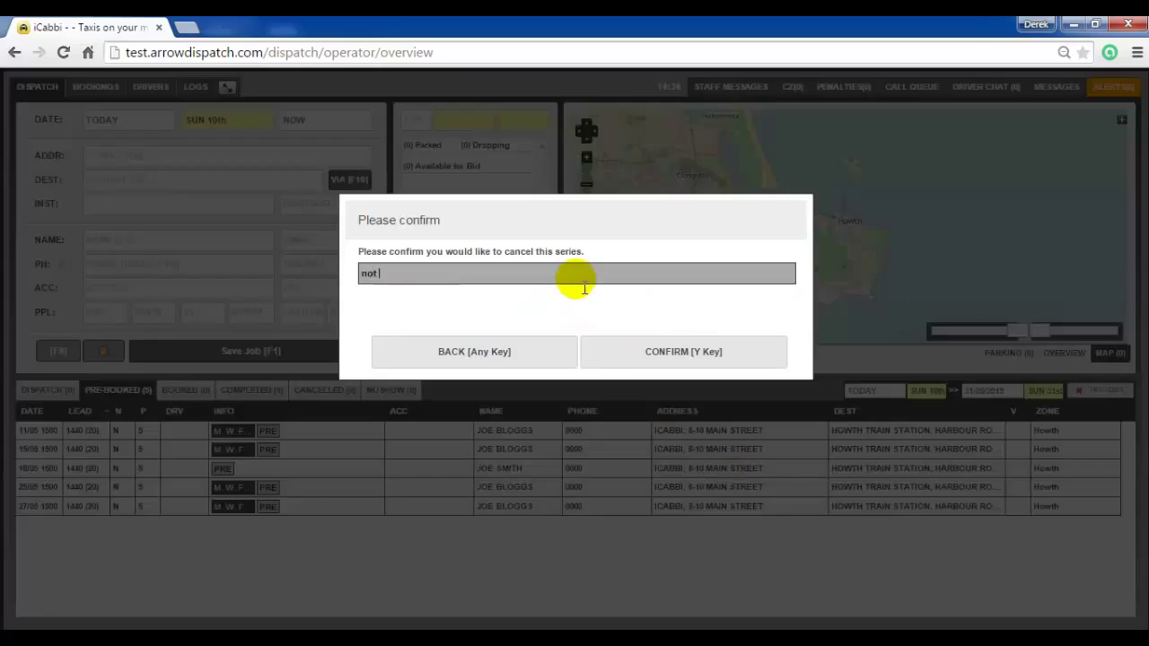
pyautogui.write(' needed any')
pyautogui.tripleClick(544, 272)
pyautogui.write('not neede')
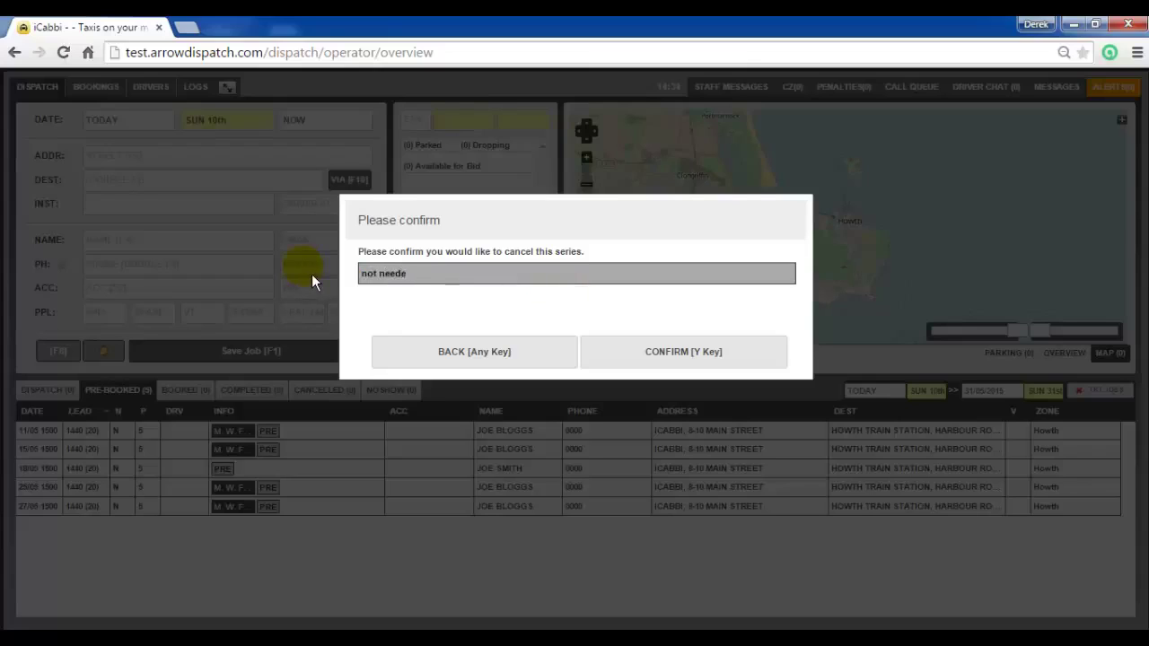
pyautogui.write('d anymore')
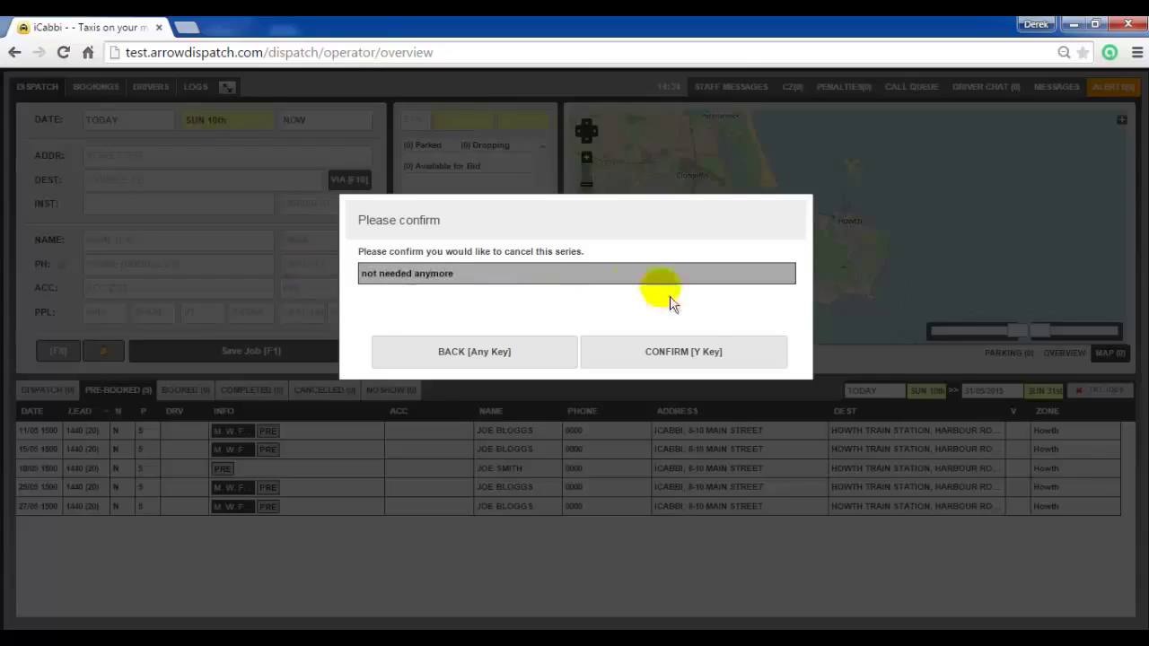
pyautogui.click(689, 355)
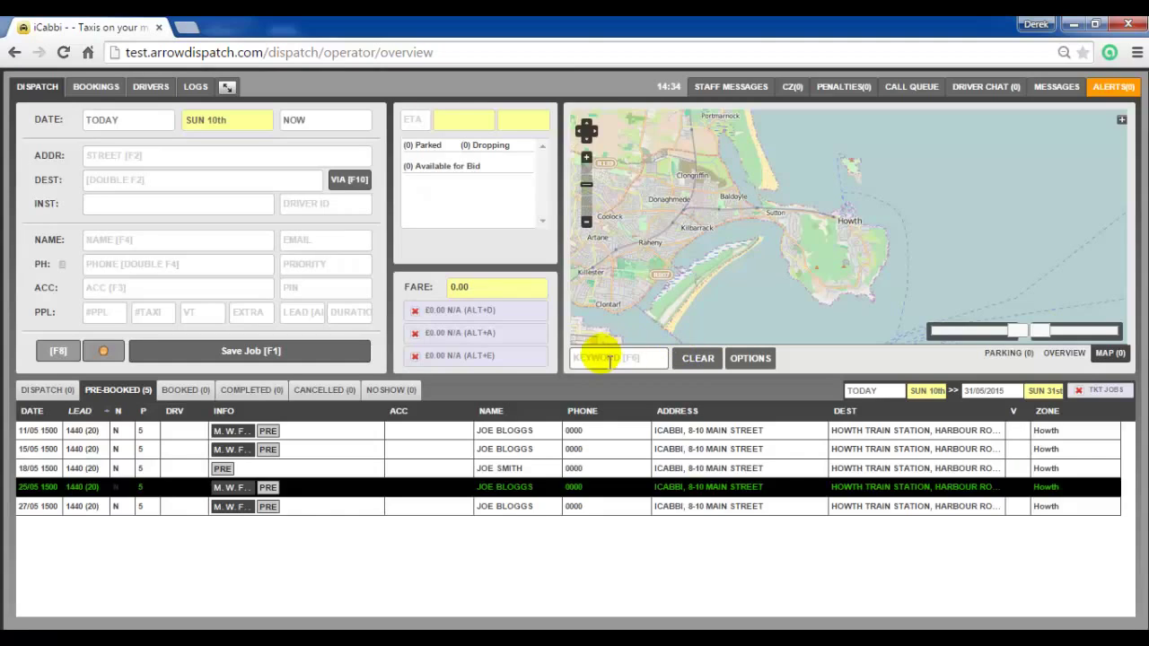